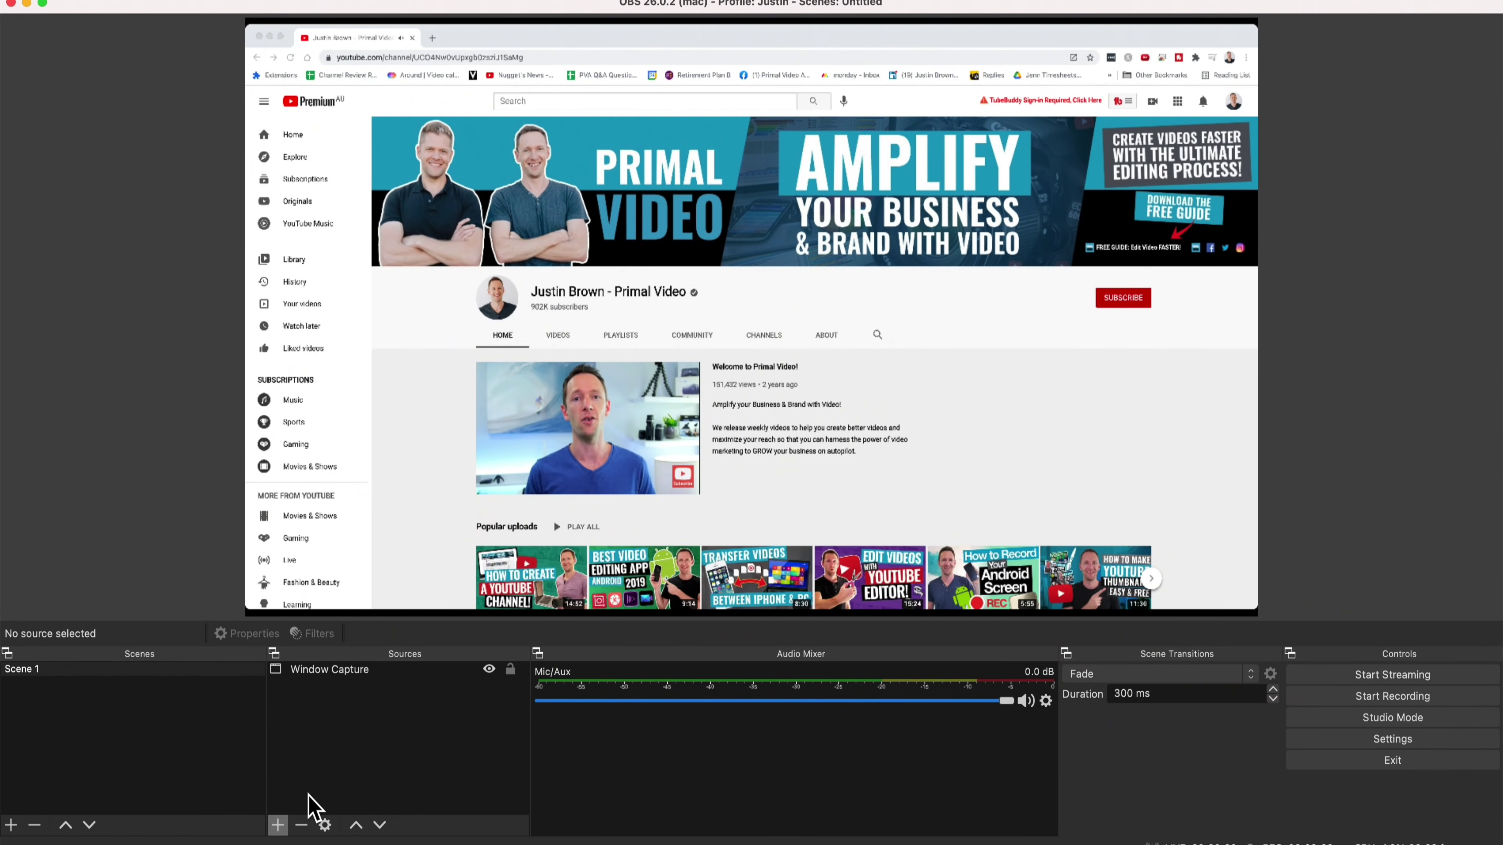
Step: Open the add-source menu under OBS Studio's Sources panel, next to the existing Window Capture
{"action": "left_click", "coordinate": [278, 825]}
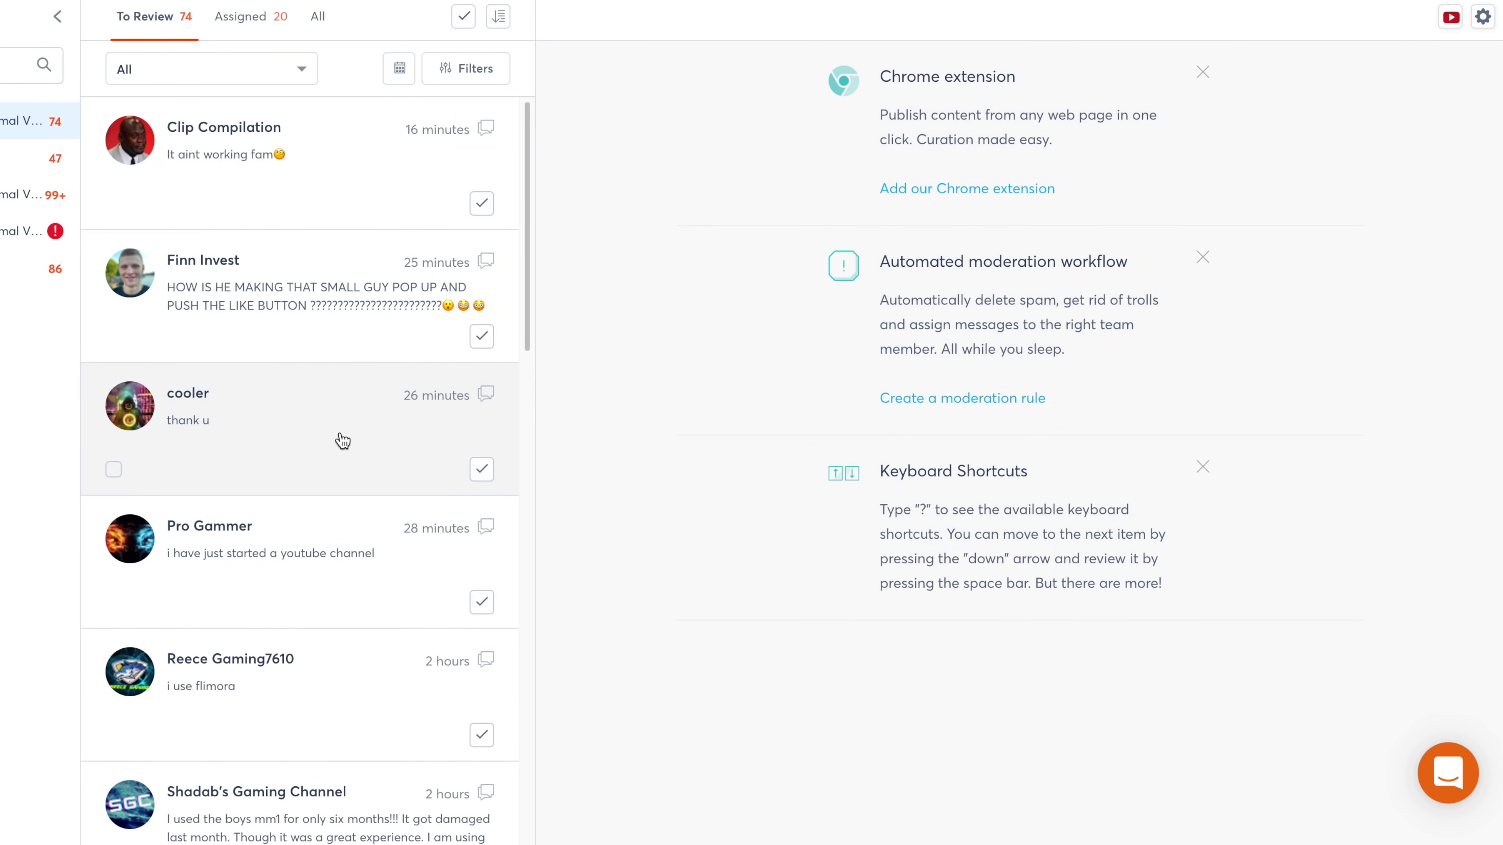
Step: Open a viewer's comment in the Agorapulse inbox, check preview settings, then mute the StreamYard guest's mic
{"action": "left_click", "coordinate": [342, 441]}
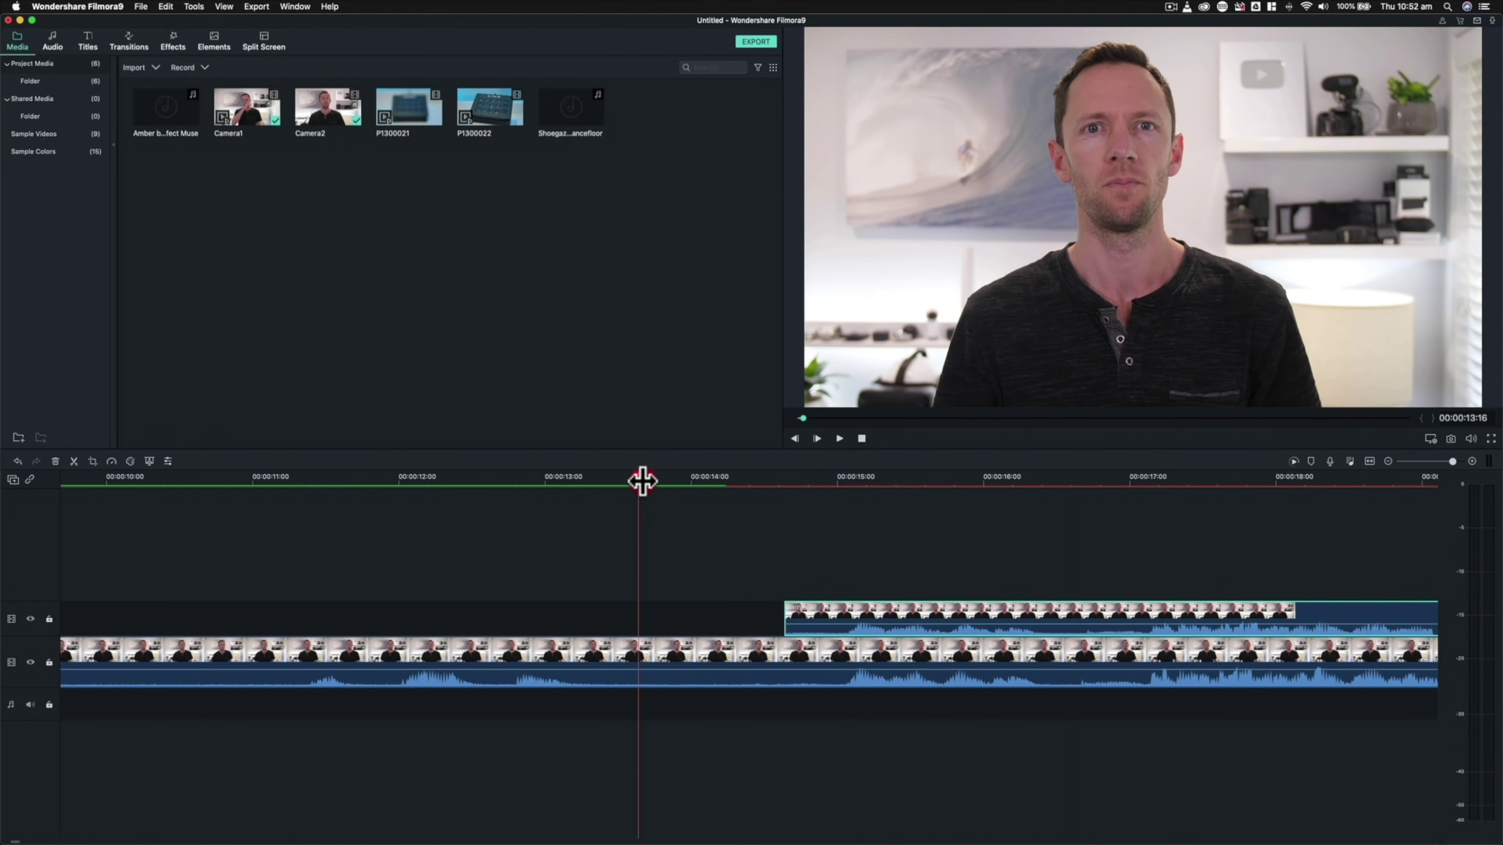
{"action": "left_click", "coordinate": [1435, 439]}
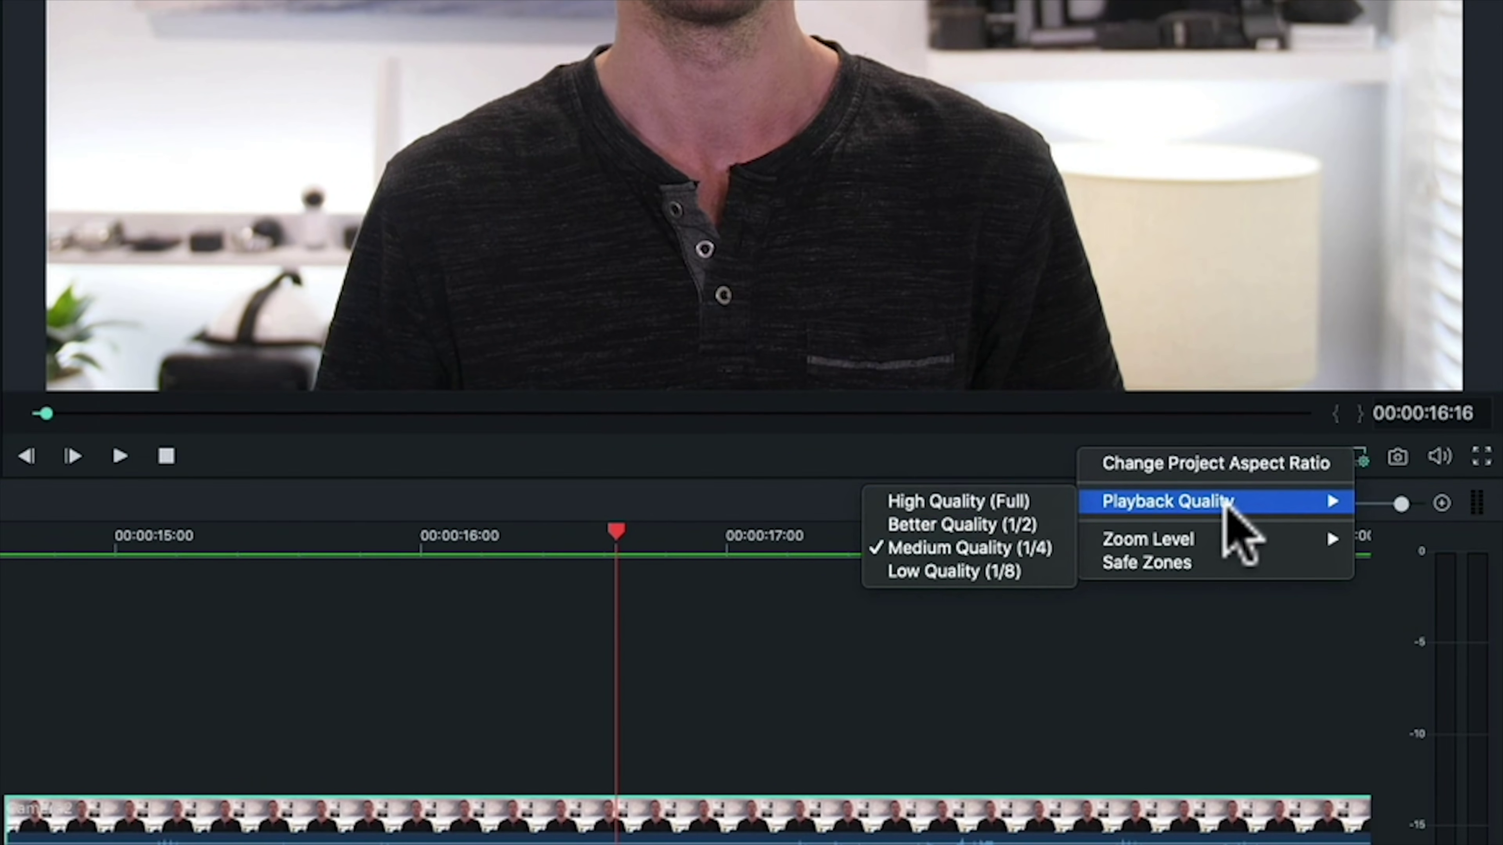
{"action": "key", "text": "shift+z"}
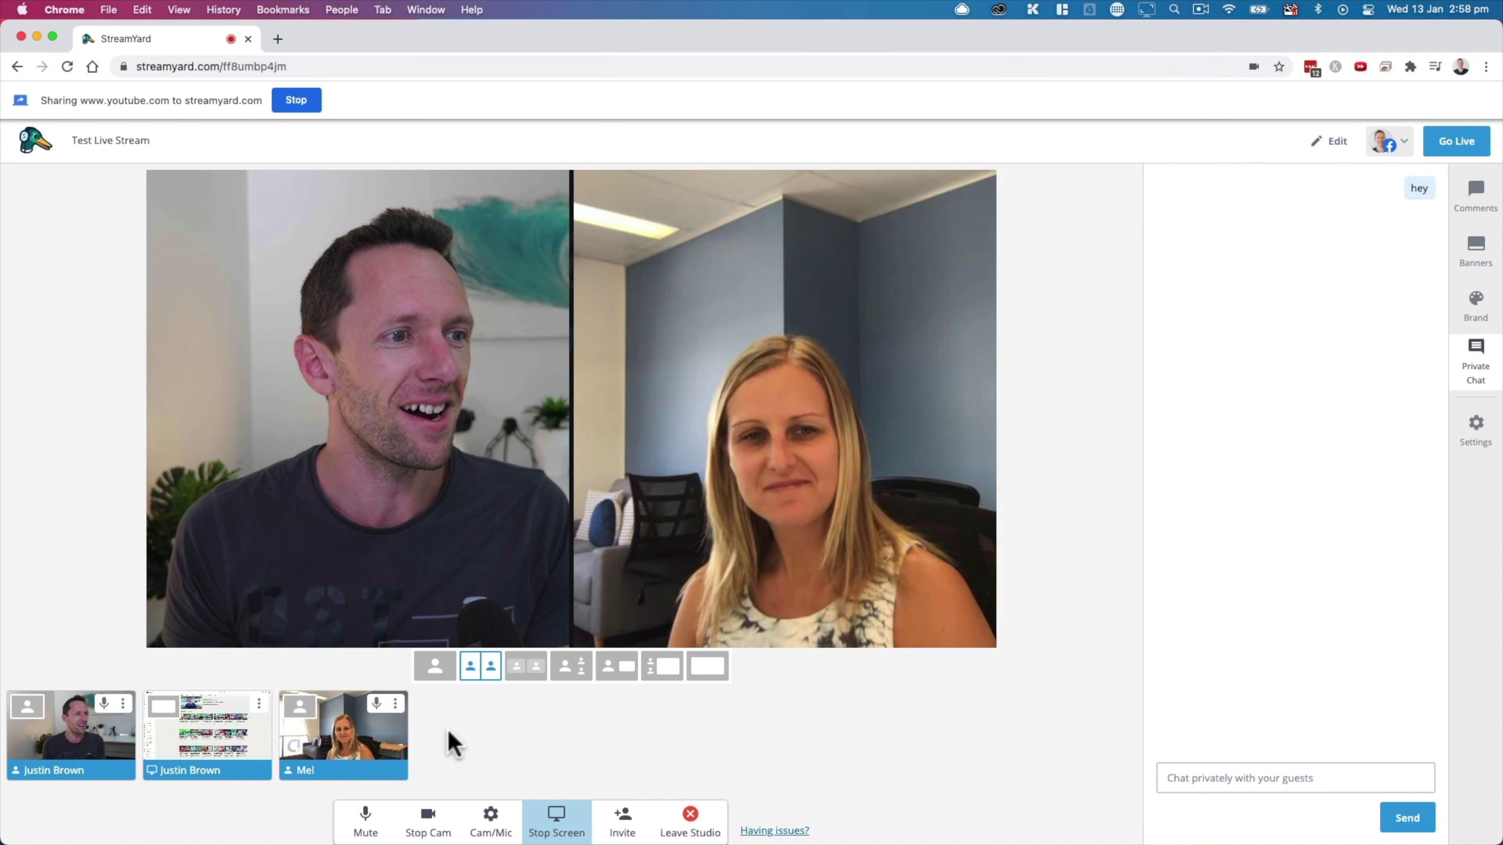
{"action": "left_click", "coordinate": [377, 706]}
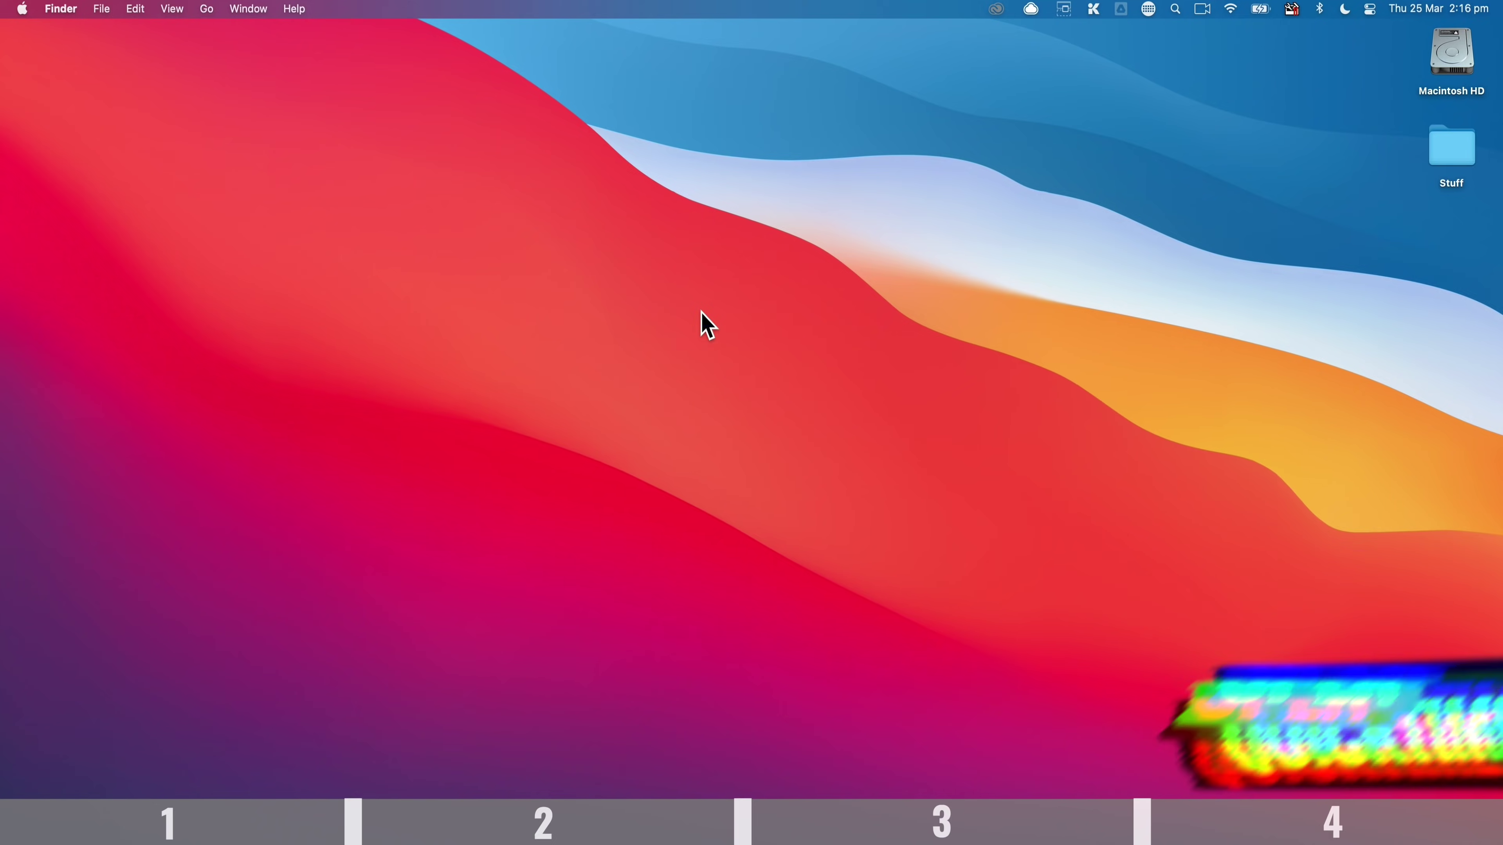
Step: Launch QuickTime Player through Spotlight search
{"action": "key", "text": "super+space"}
{"action": "type", "text": "screenfquick"}
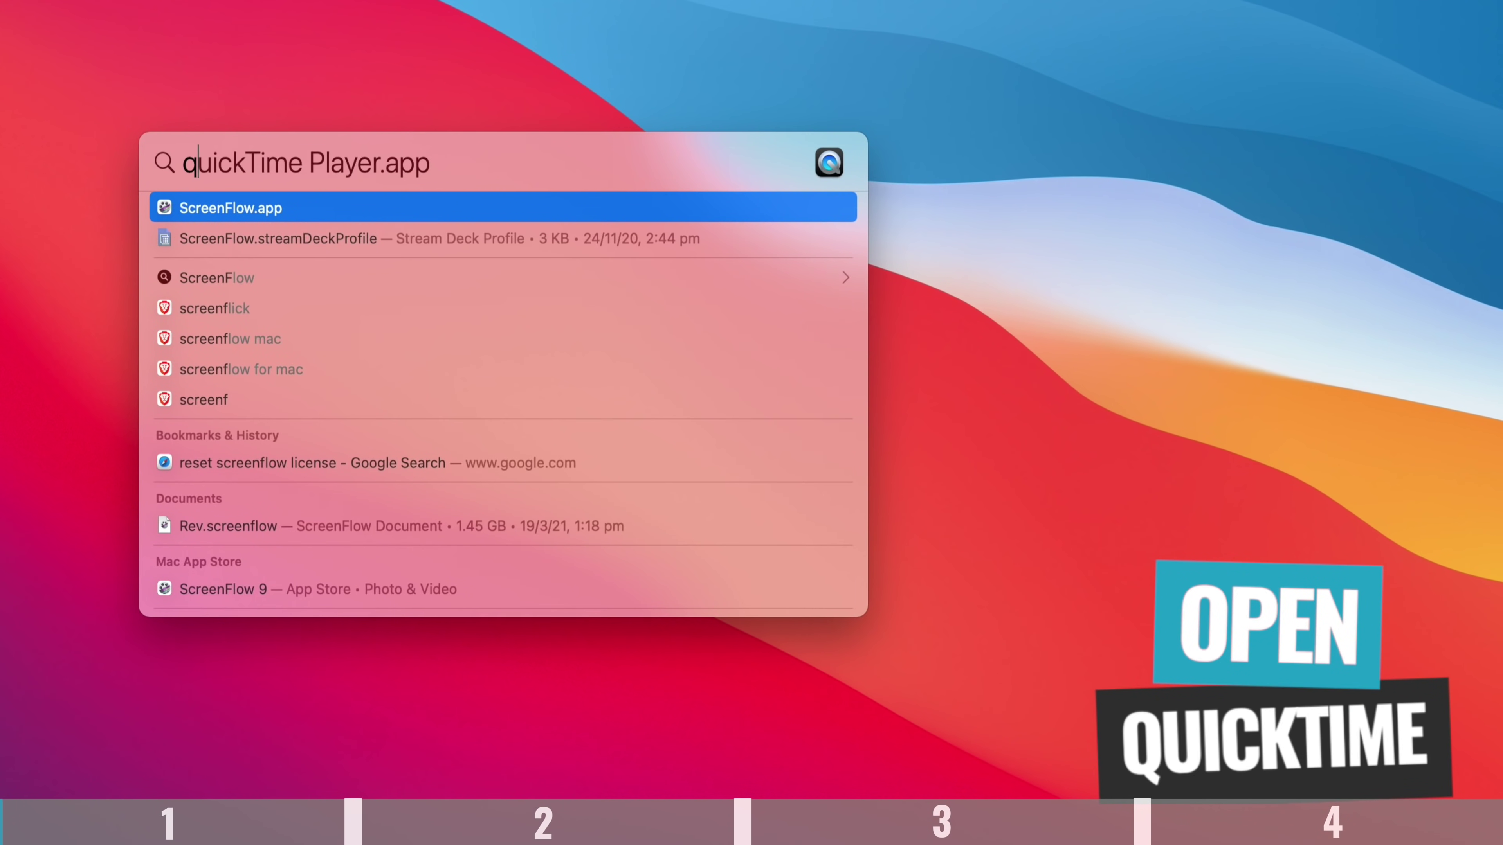
{"action": "key", "text": "Return"}
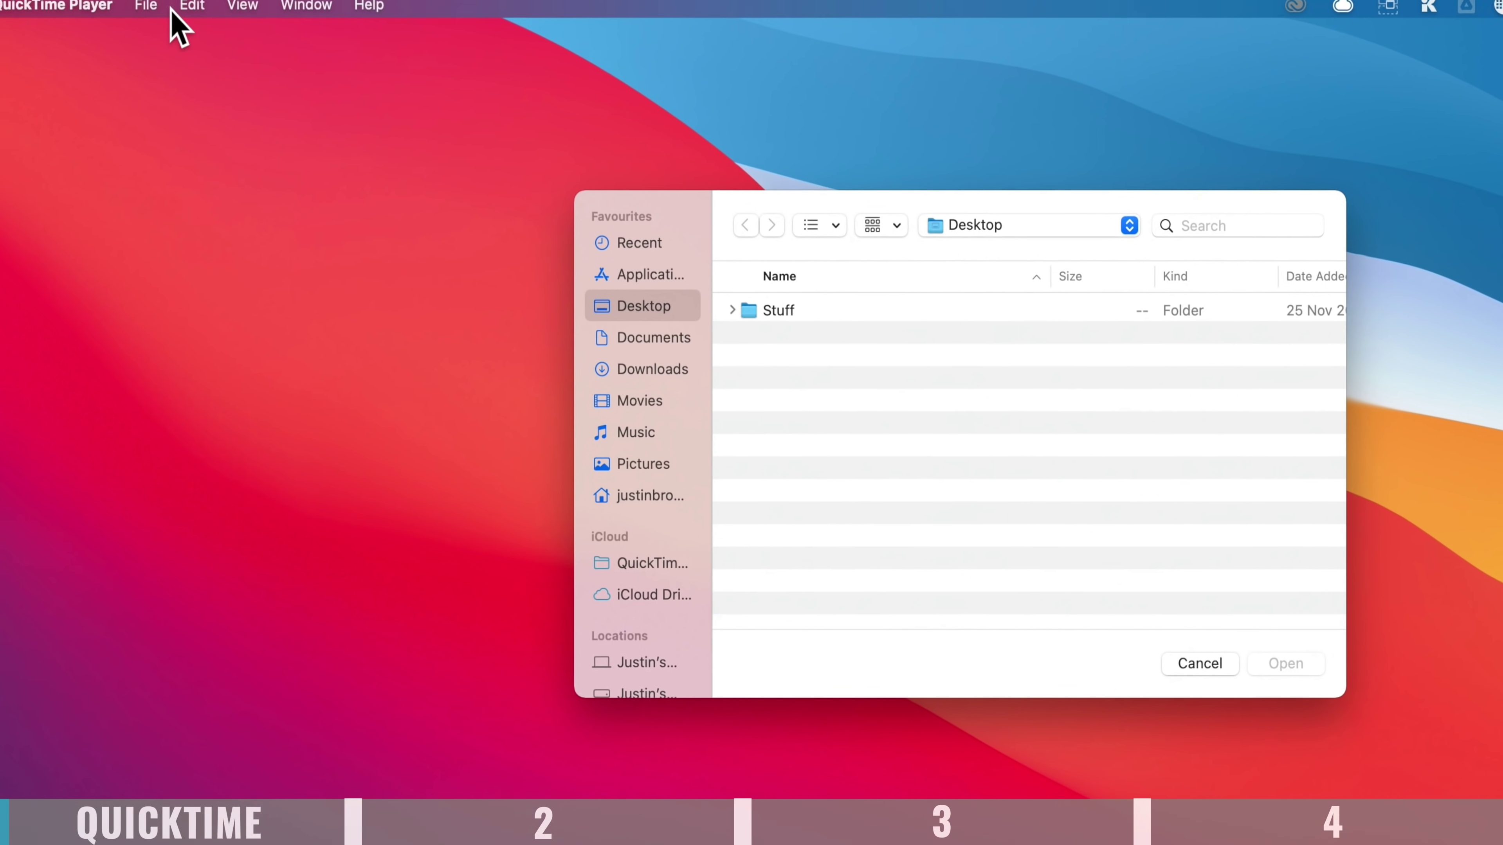
Step: Dismiss QuickTime's open-file window and bring up the screen capture toolbar with Command+Shift+5
{"action": "left_click", "coordinate": [167, 11]}
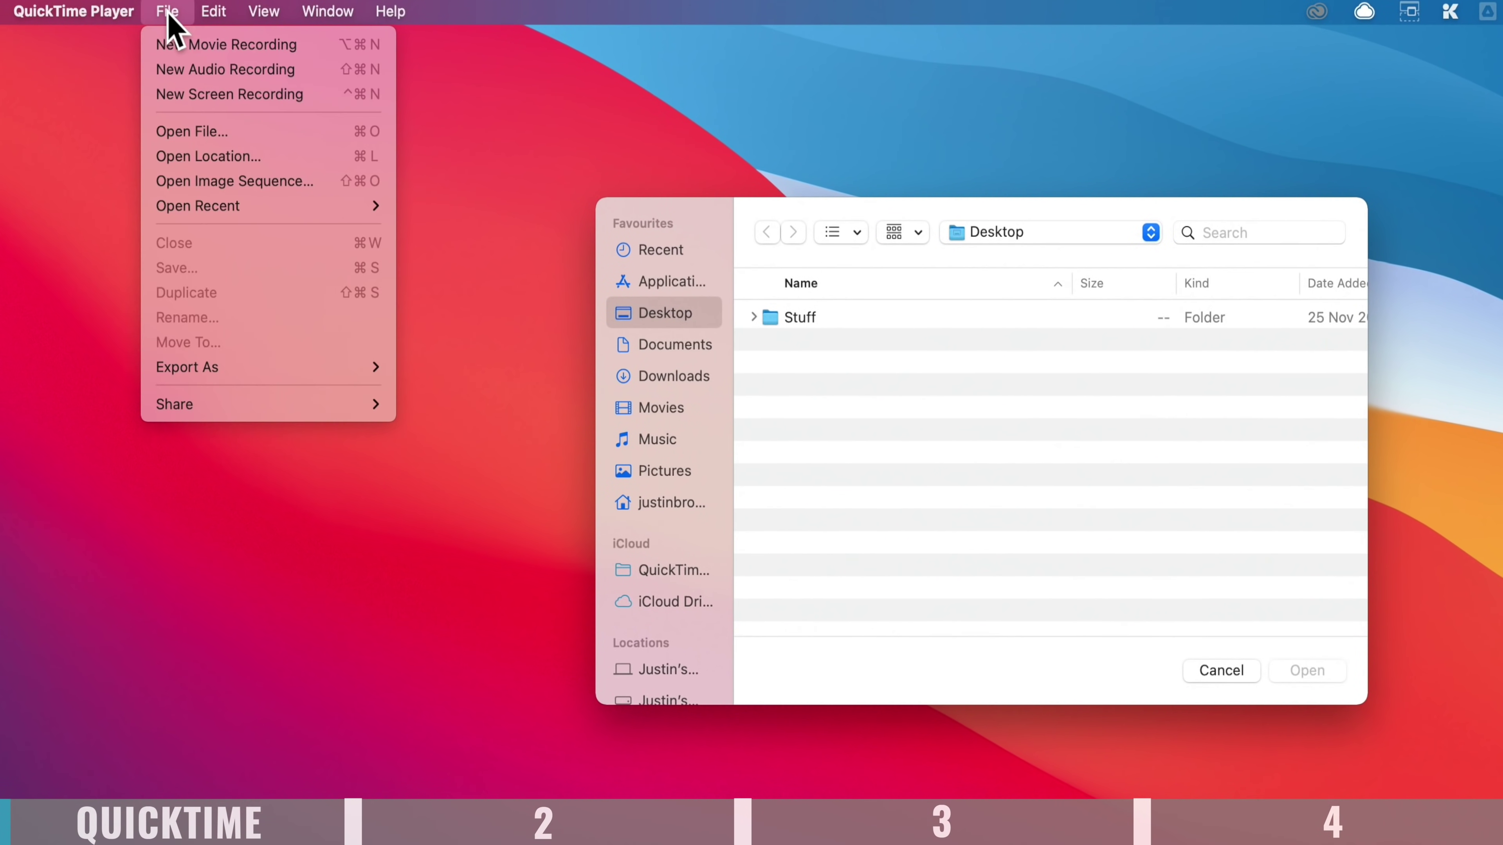
{"action": "left_click", "coordinate": [312, 95]}
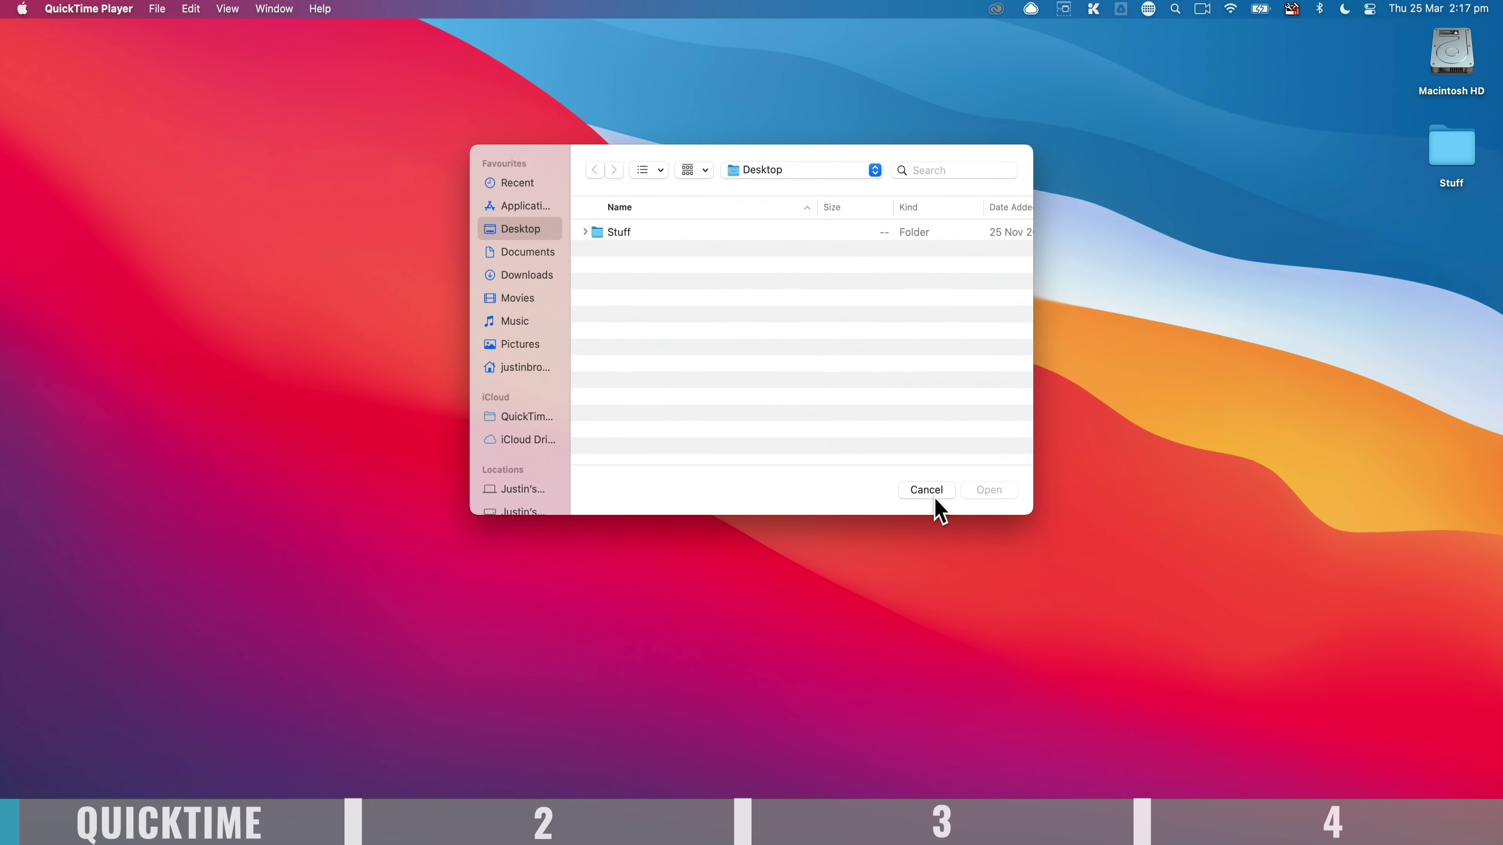
{"action": "left_click", "coordinate": [926, 491]}
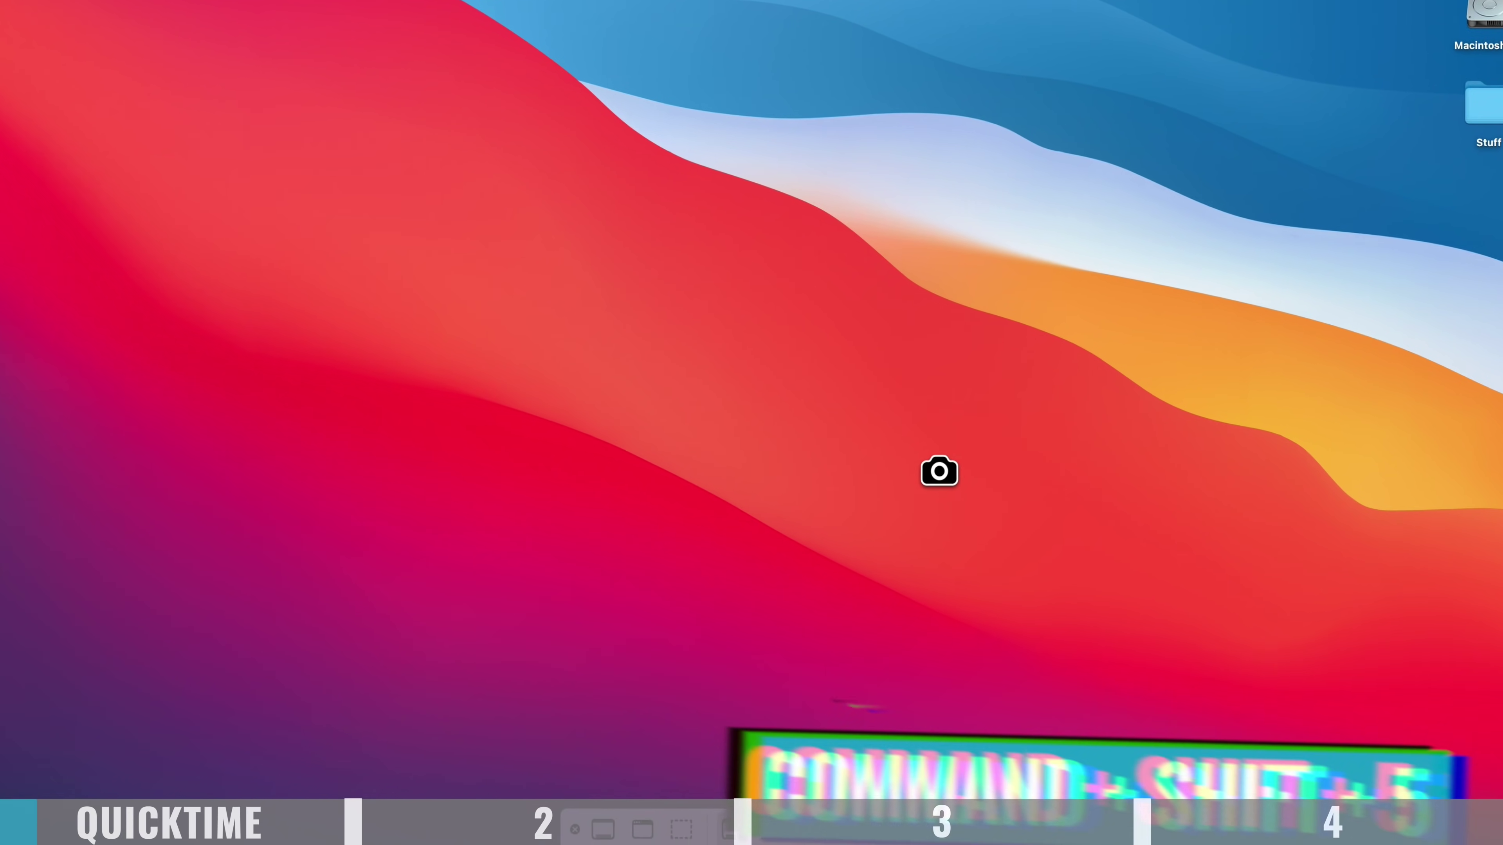
{"action": "key", "text": "super+shift+5"}
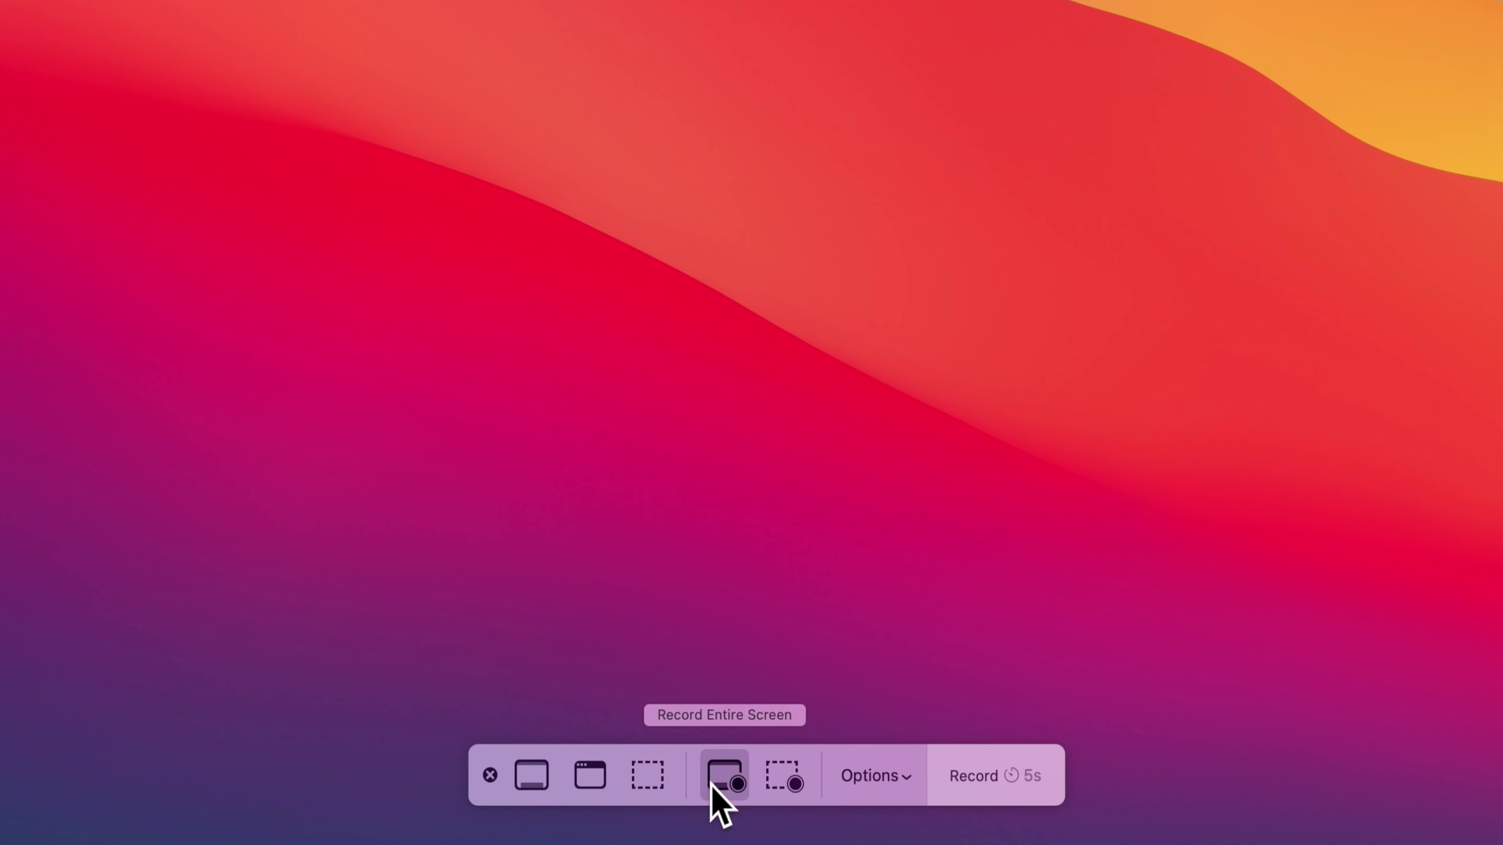
Step: Switch to Record Selected Portion, drag out the capture rectangle, and enable Show Mouse Clicks in Options
{"action": "left_click", "coordinate": [787, 772]}
{"action": "left_click_drag", "start_coordinate": [363, 40], "coordinate": [1210, 643]}
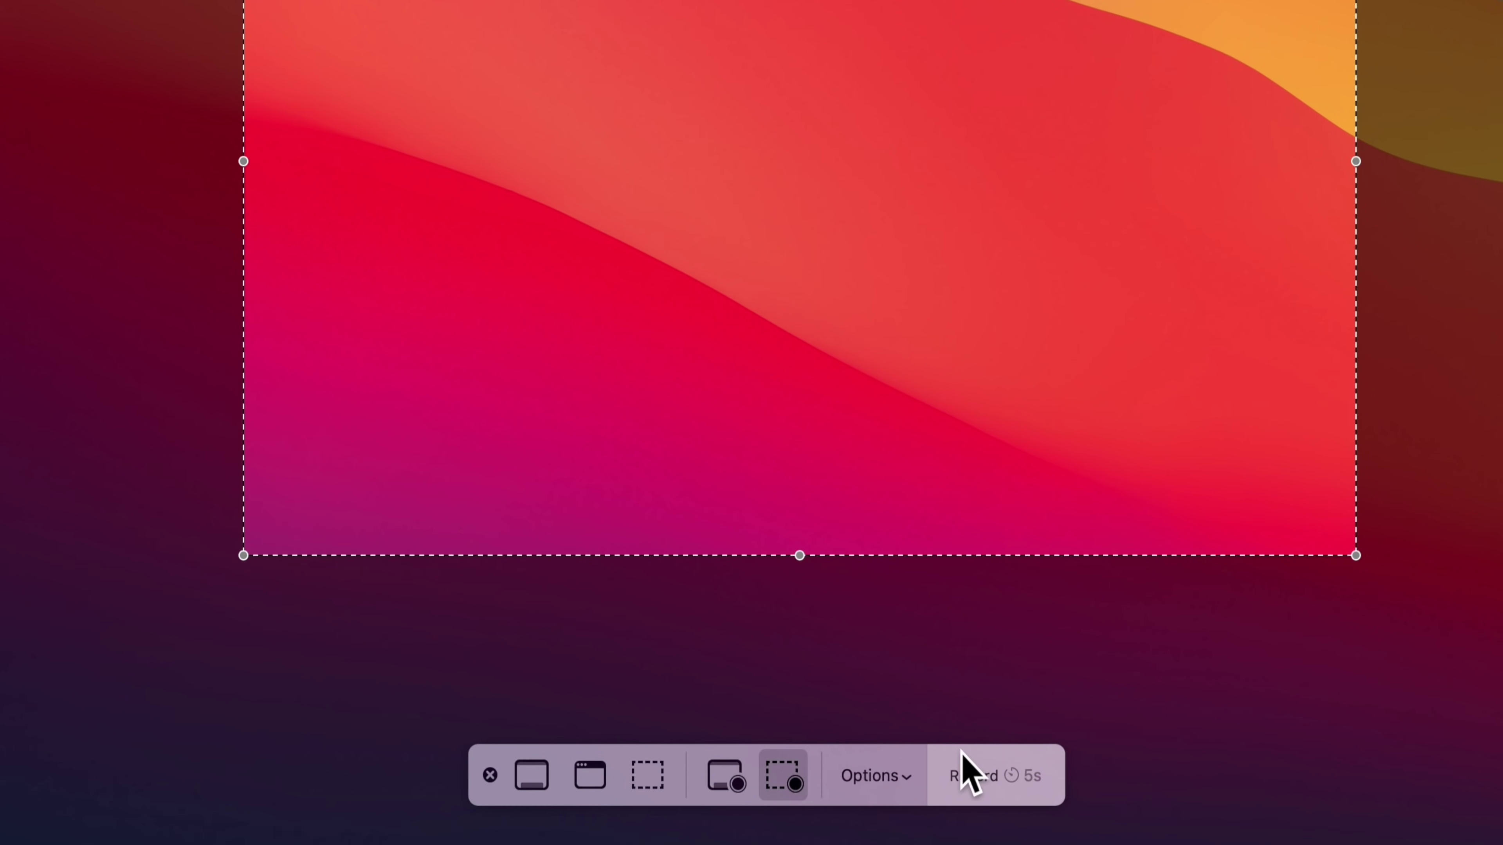
{"action": "left_click", "coordinate": [890, 777]}
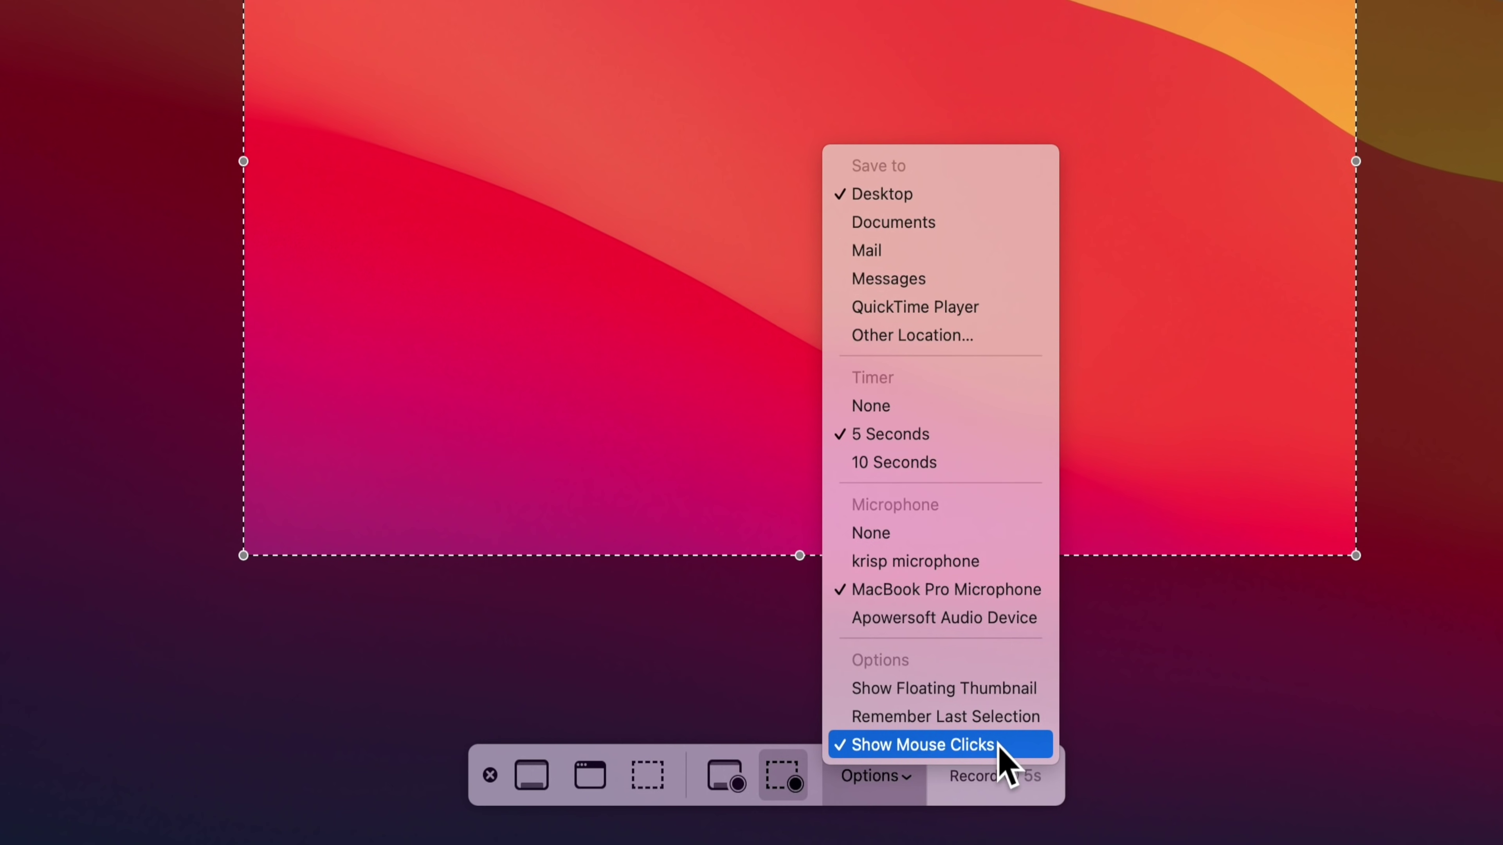
{"action": "left_click", "coordinate": [984, 748]}
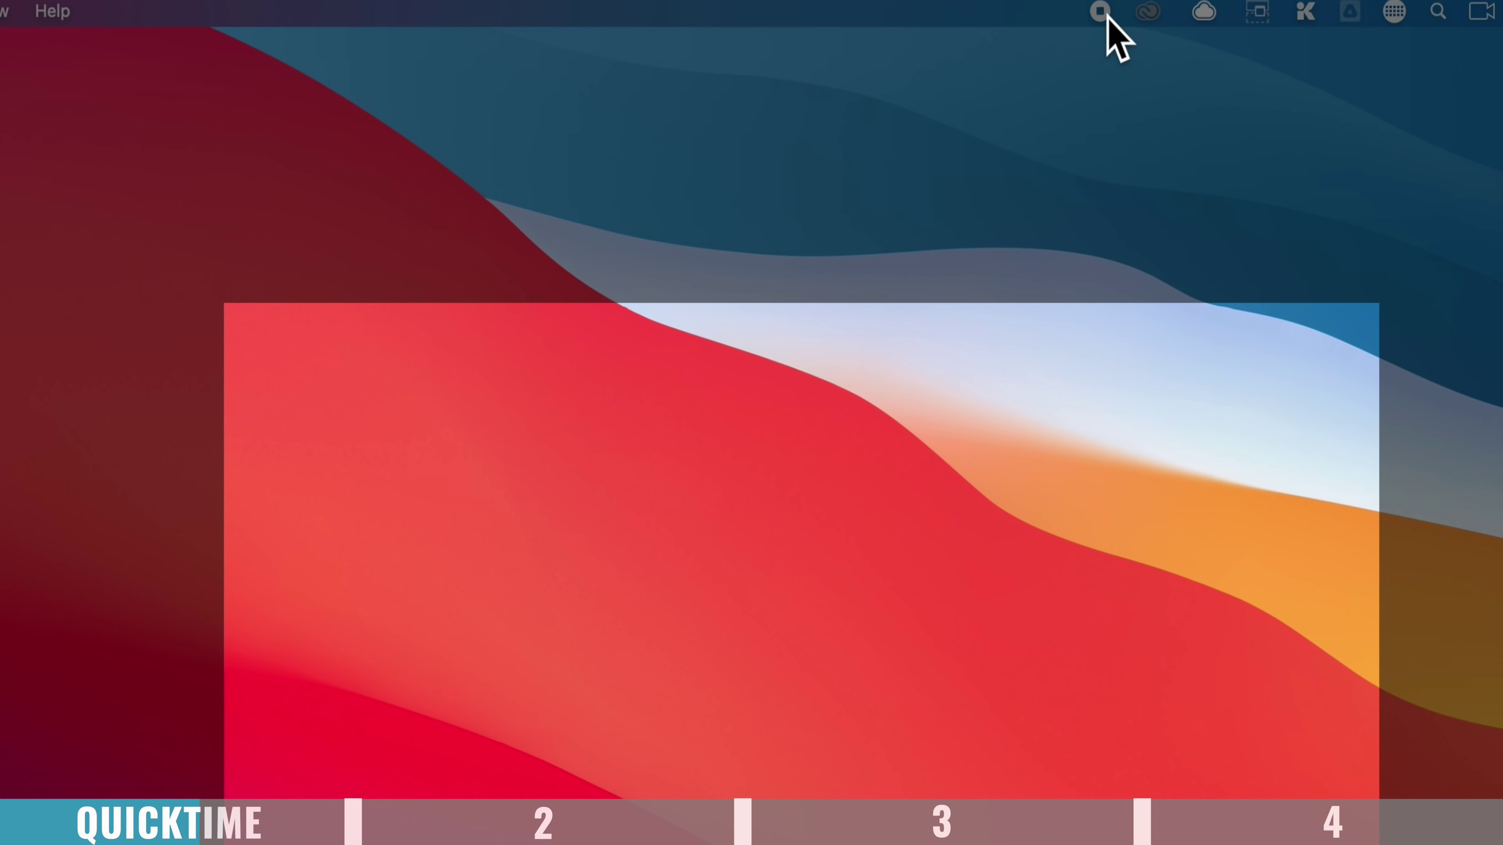
Step: Stop the recording from the menu bar so the clip saves to the Desktop as a .mov file
{"action": "left_click", "coordinate": [1101, 12]}
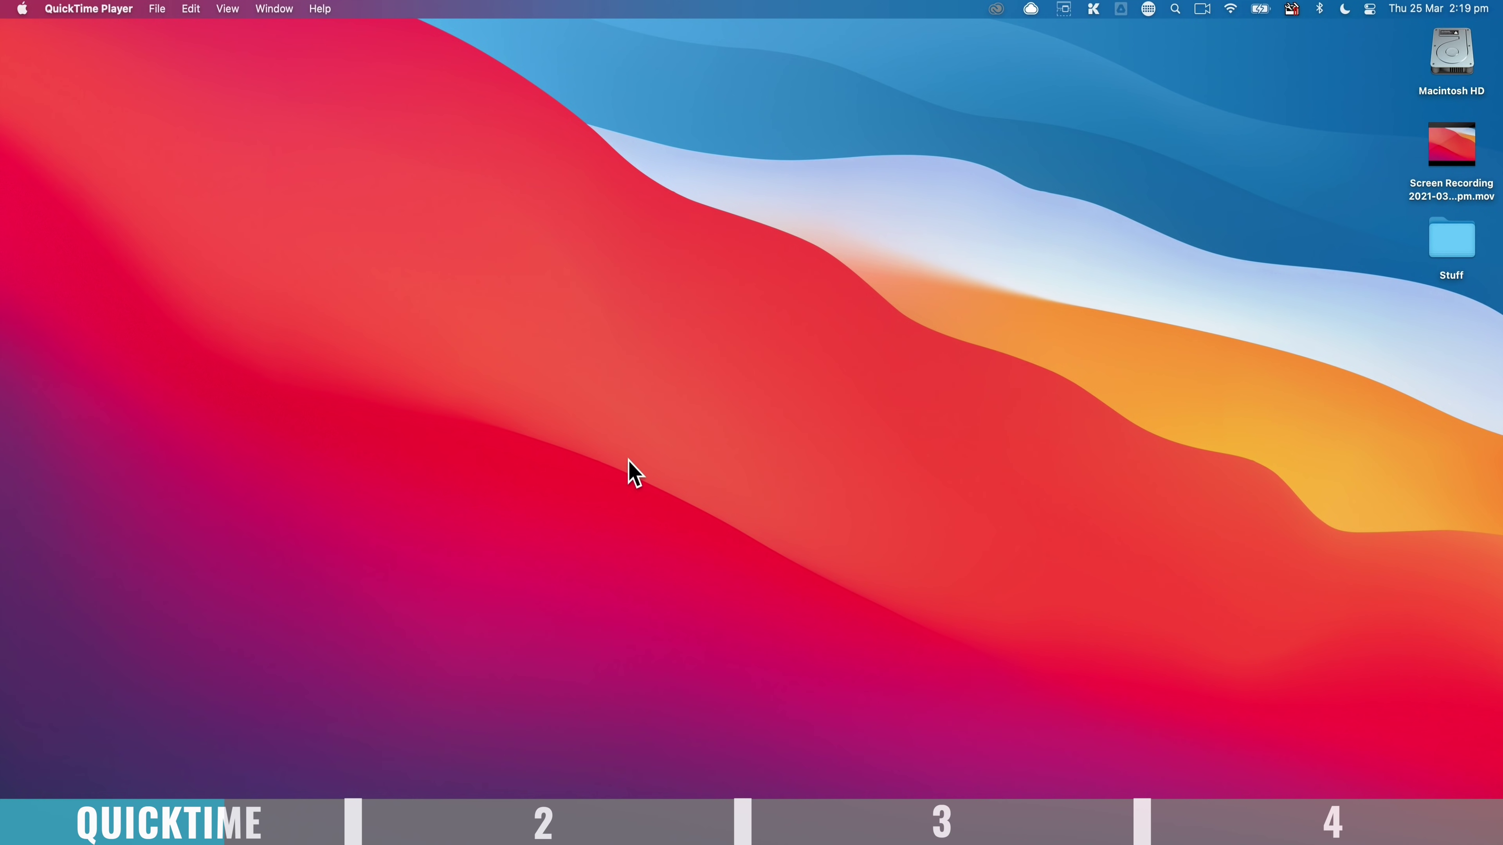
Step: Open the Screen Recording .mov, trim a little off both ends, and split the clip in two
{"action": "double_click", "coordinate": [1465, 158]}
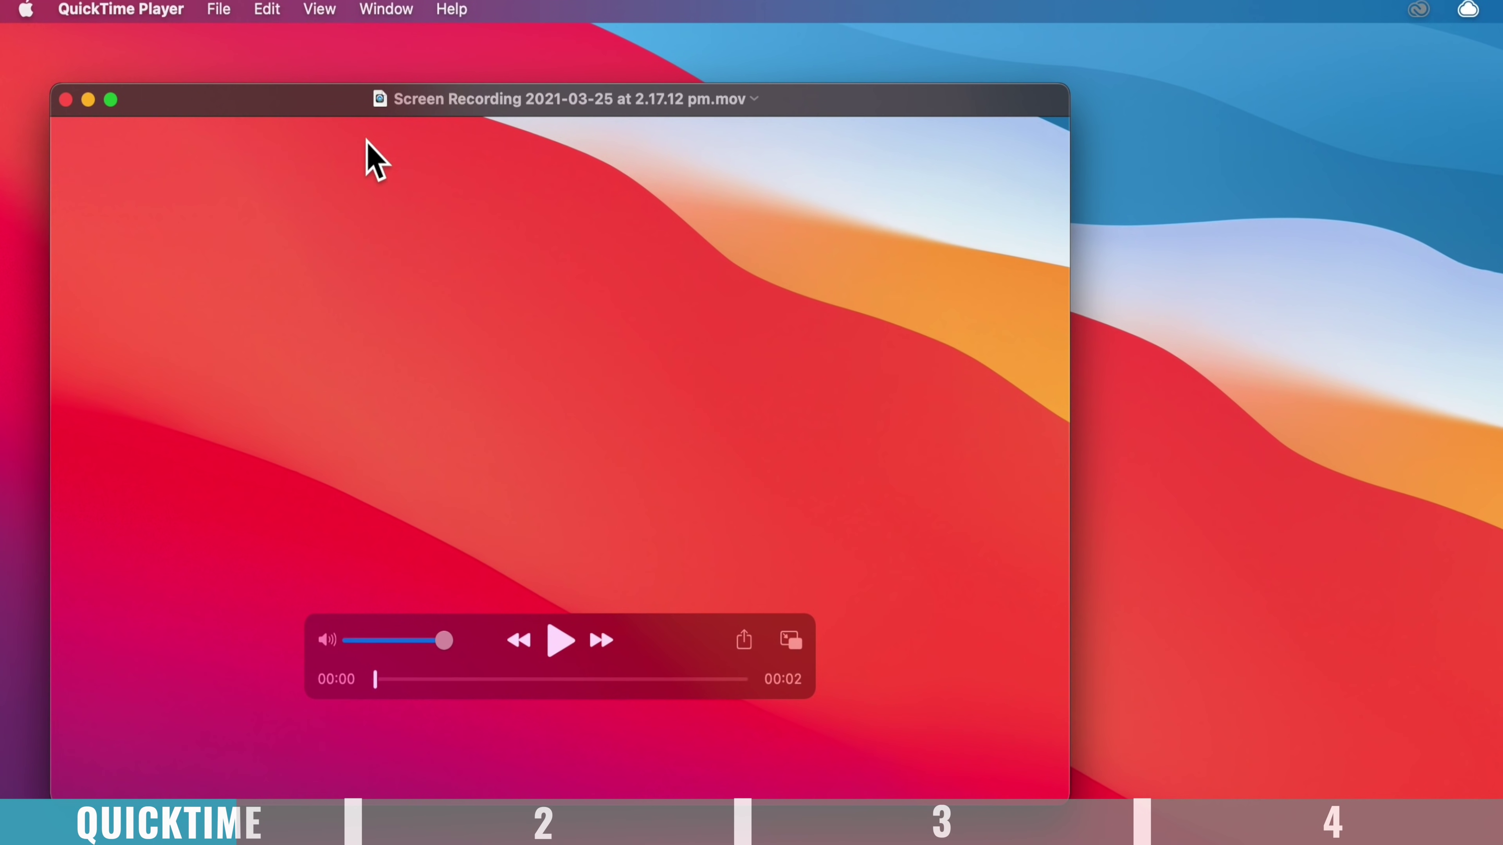
{"action": "left_click", "coordinate": [271, 9]}
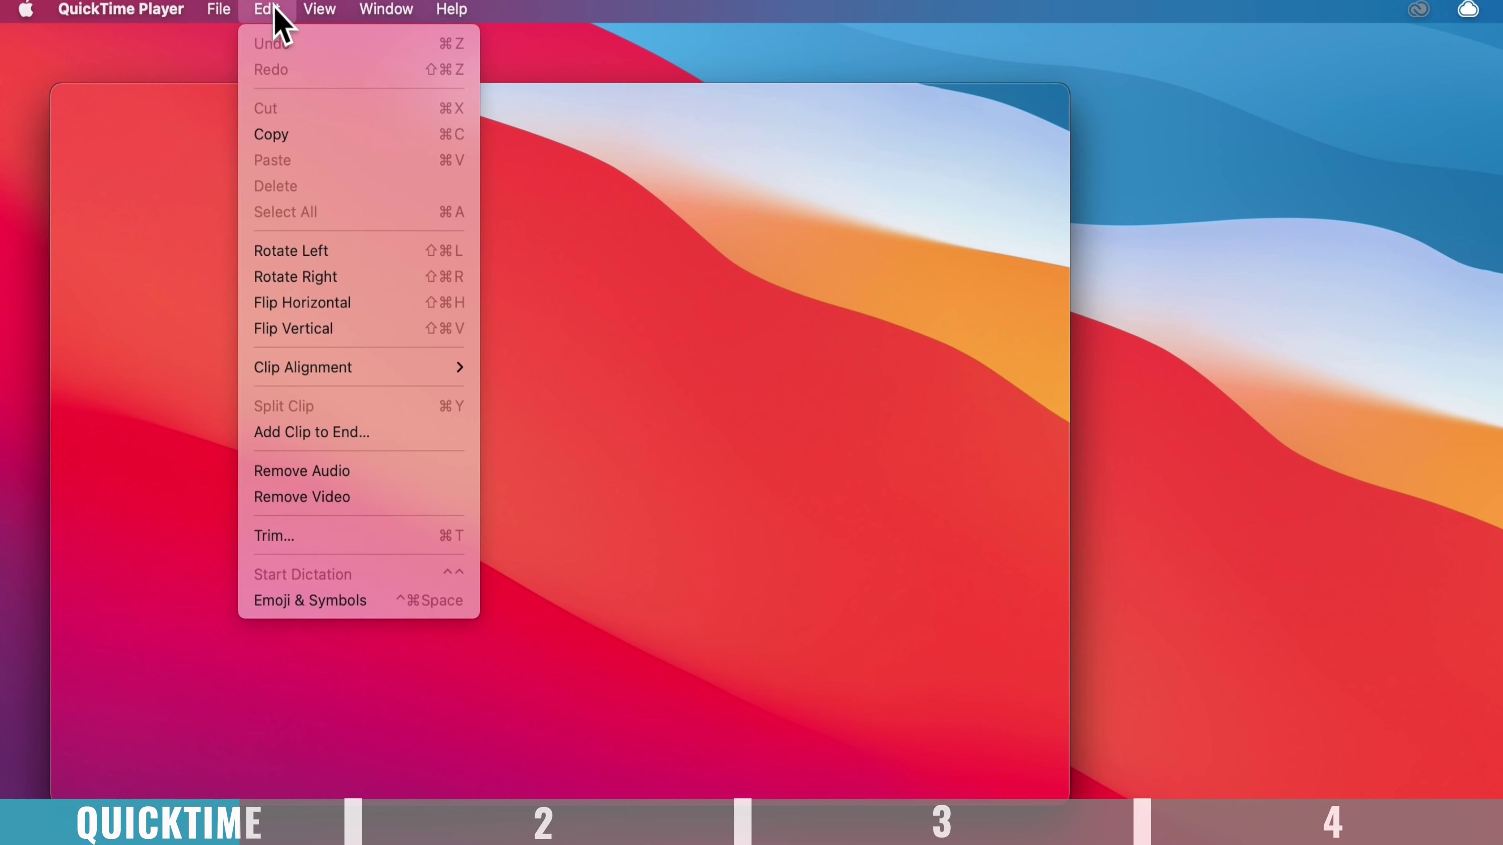
{"action": "left_click", "coordinate": [336, 538]}
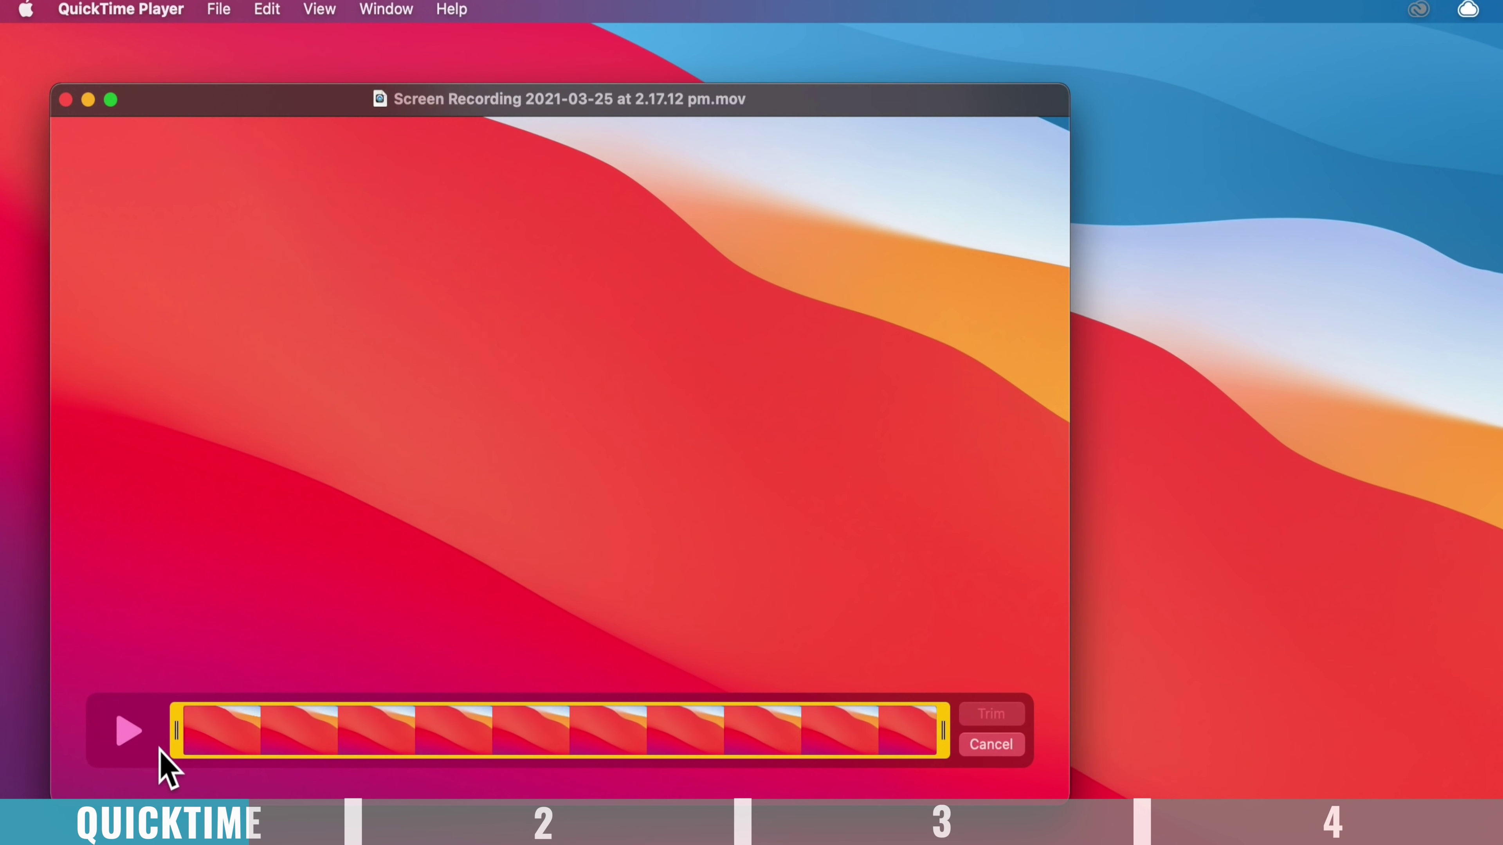
{"action": "left_click_drag", "start_coordinate": [177, 737], "coordinate": [230, 740]}
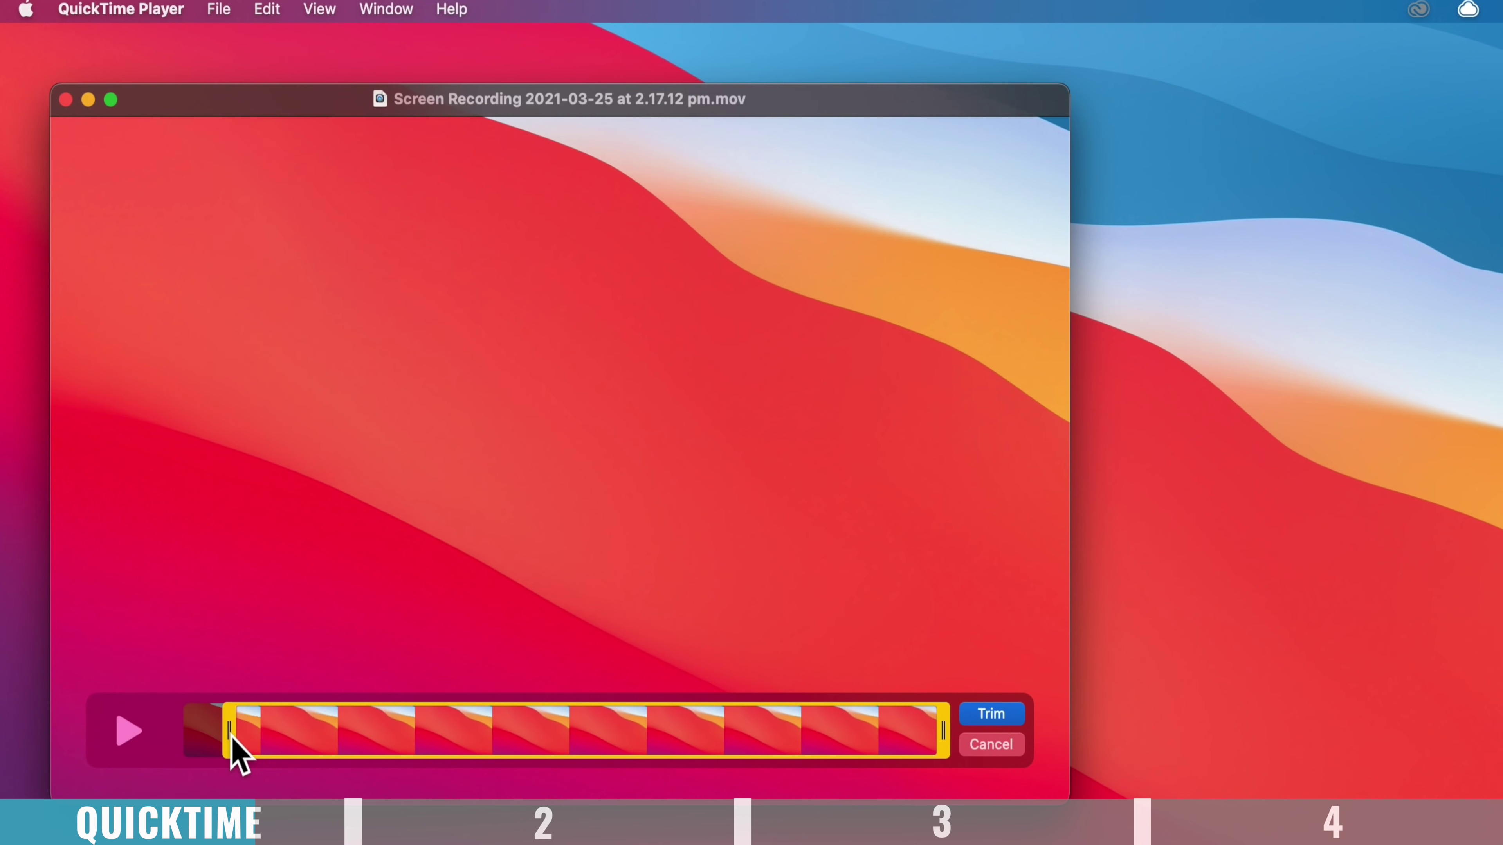
{"action": "left_click_drag", "start_coordinate": [942, 723], "coordinate": [888, 738]}
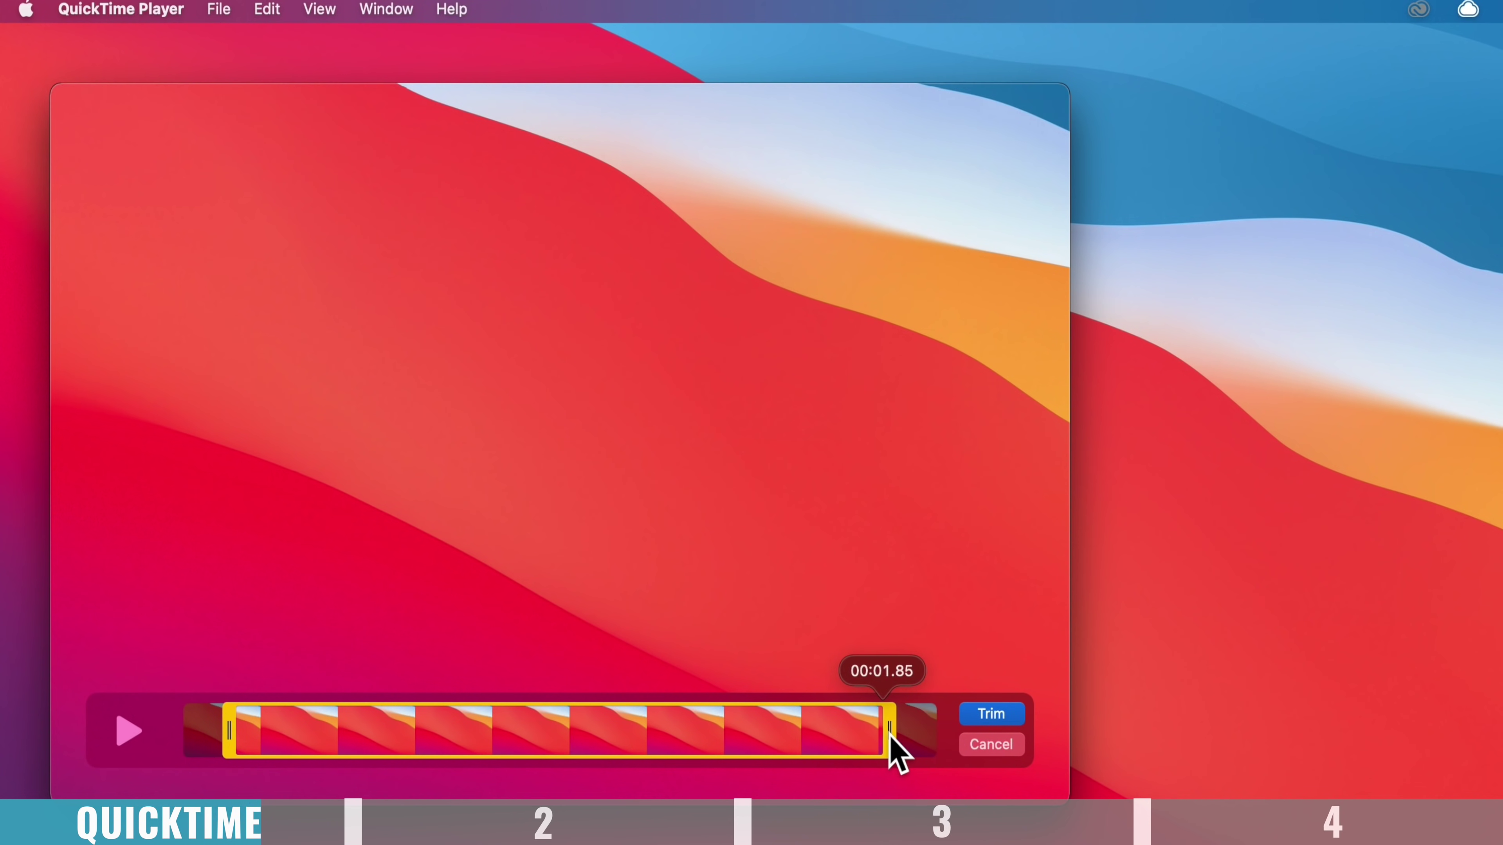
{"action": "left_click", "coordinate": [962, 740]}
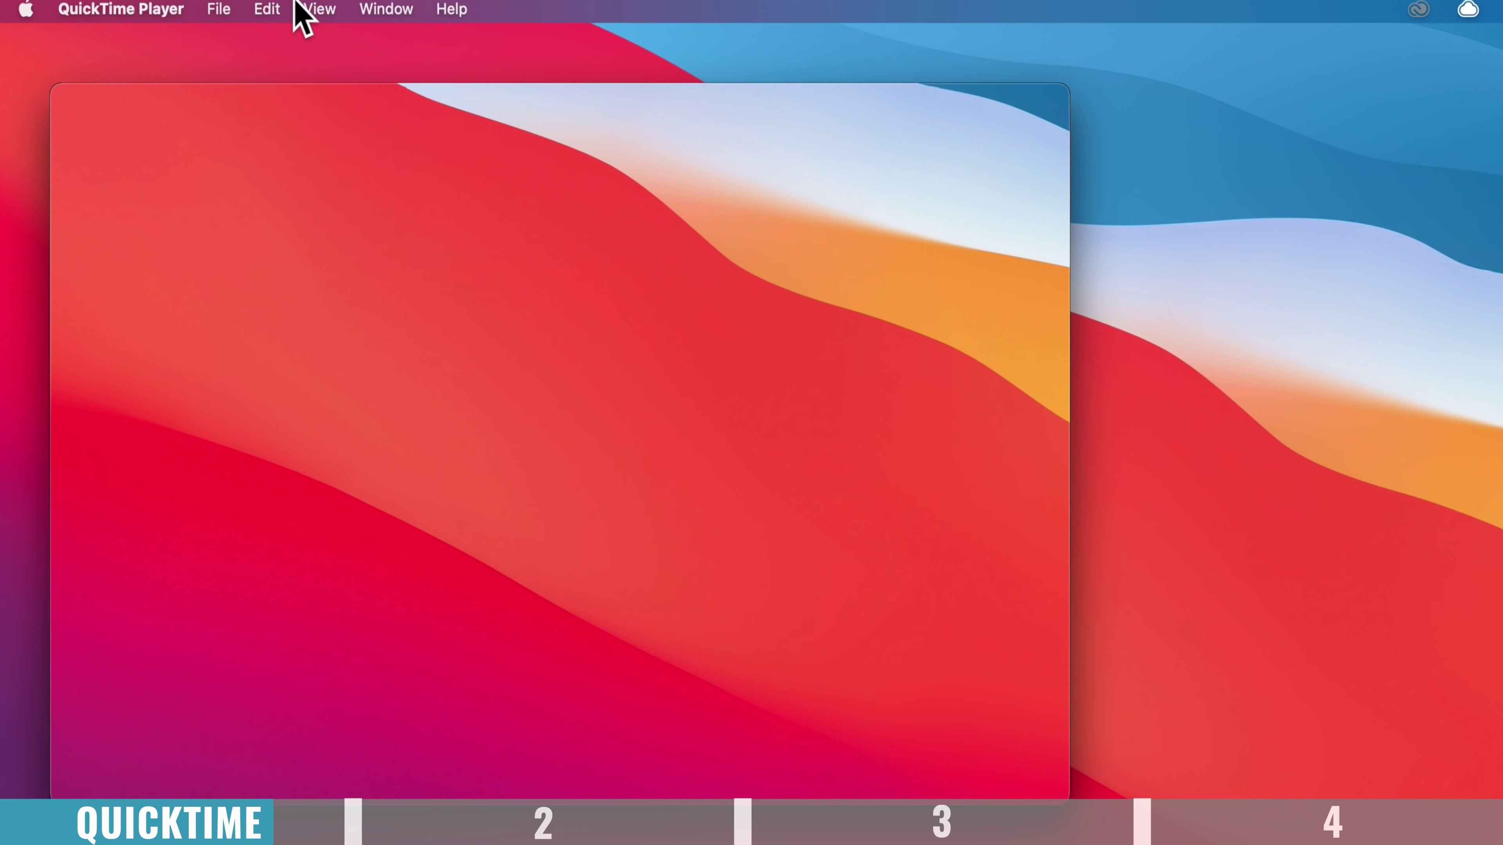
{"action": "left_click", "coordinate": [282, 9]}
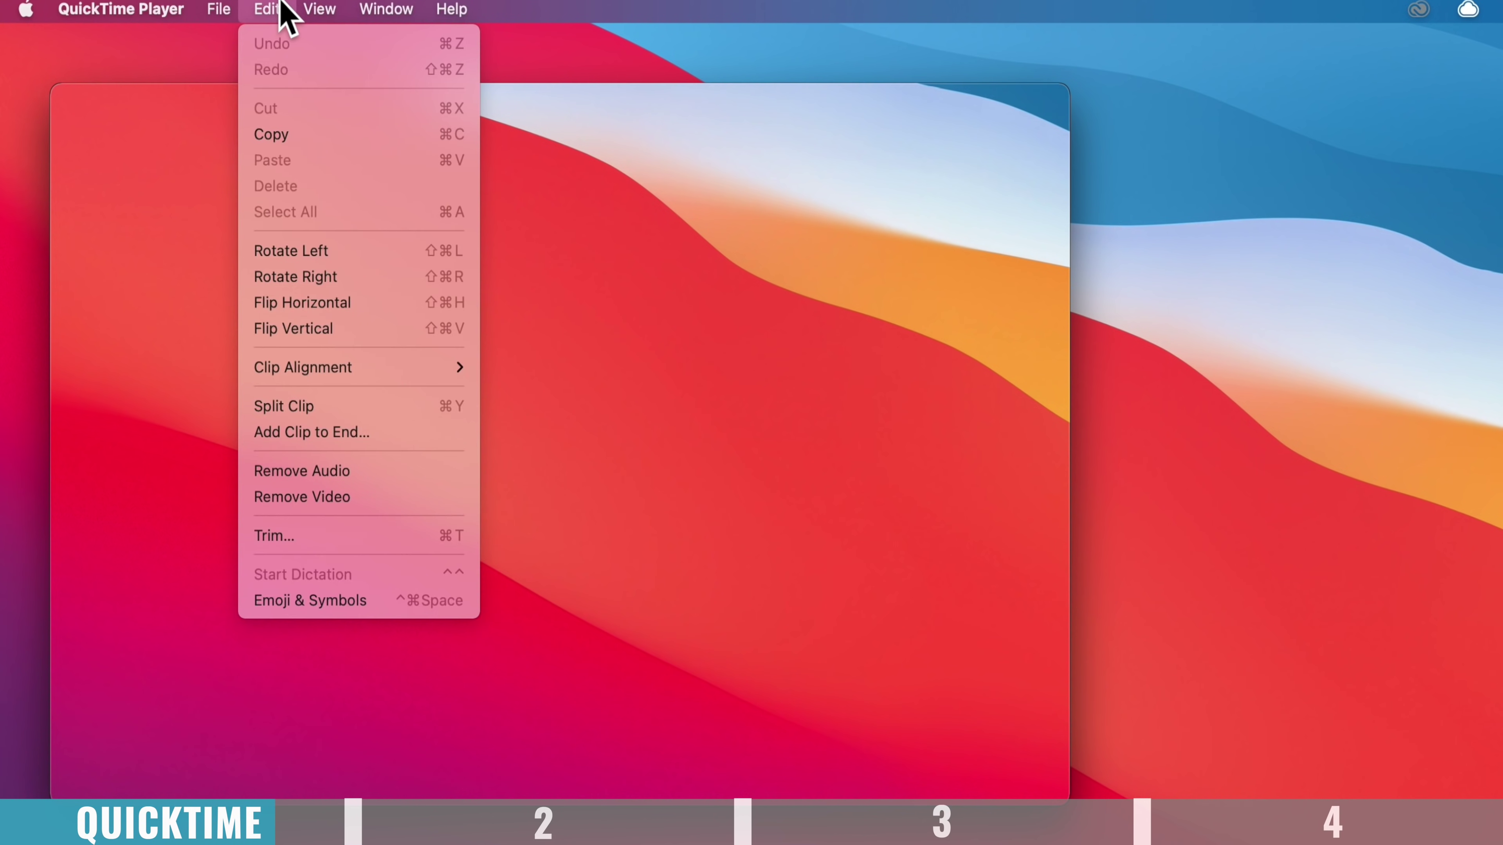
{"action": "left_click", "coordinate": [346, 408]}
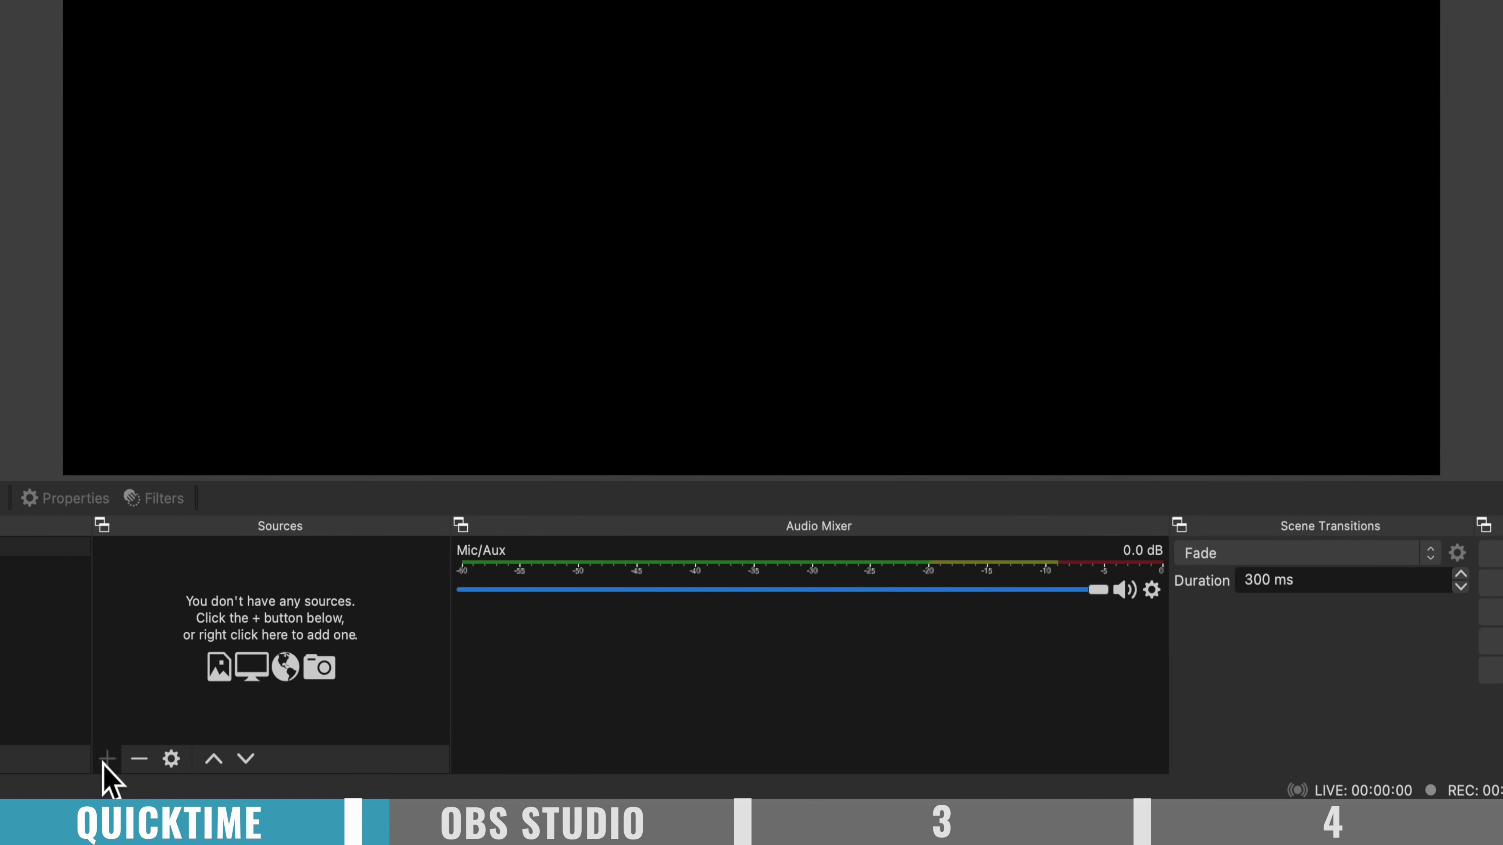
Step: Create a new Window Capture source in Scene 1
{"action": "left_click", "coordinate": [107, 760]}
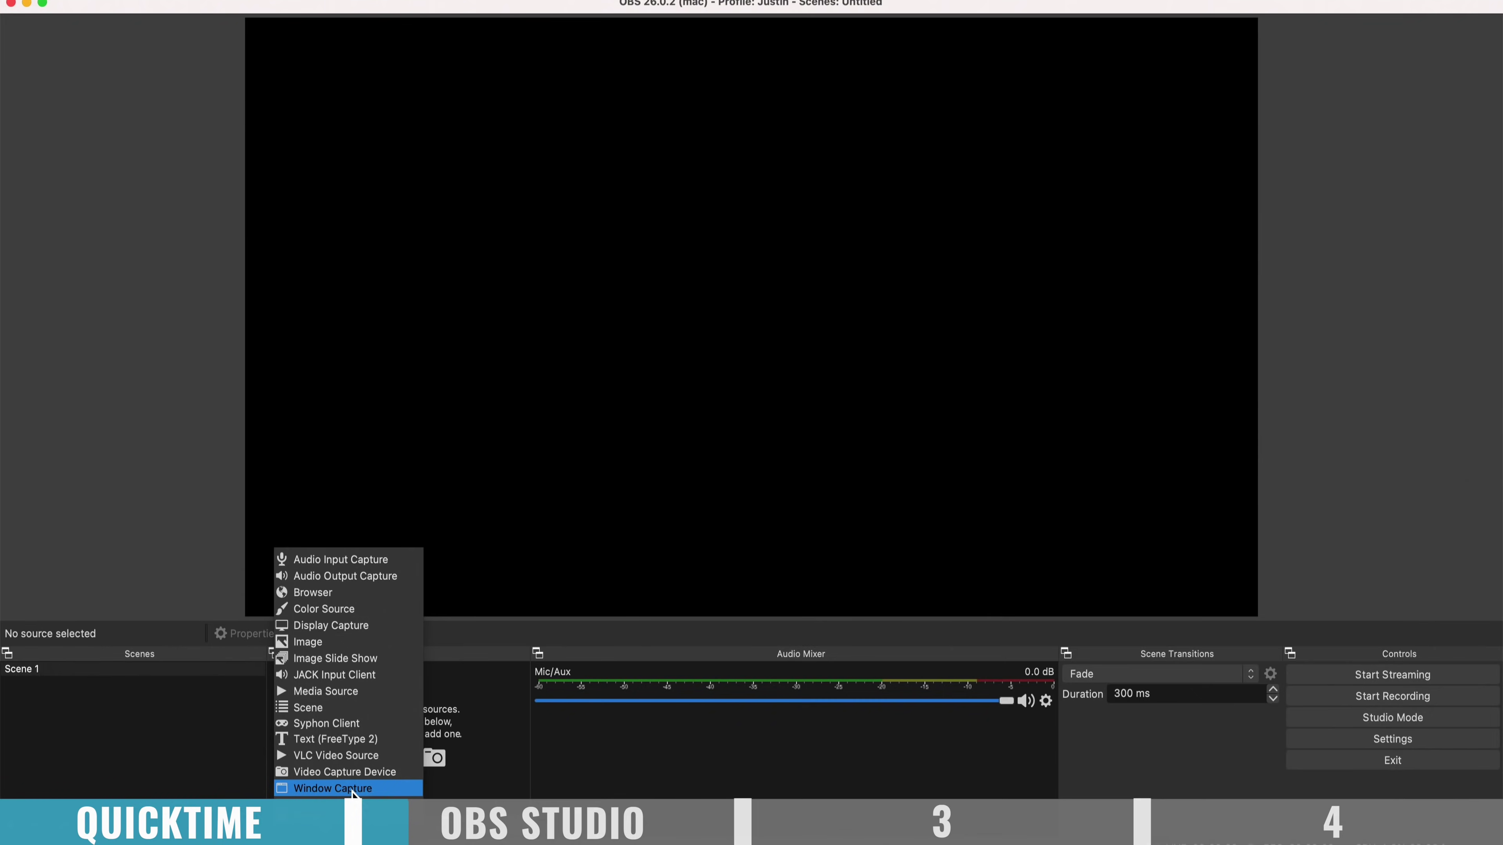
{"action": "left_click", "coordinate": [208, 710]}
{"action": "left_click", "coordinate": [849, 529]}
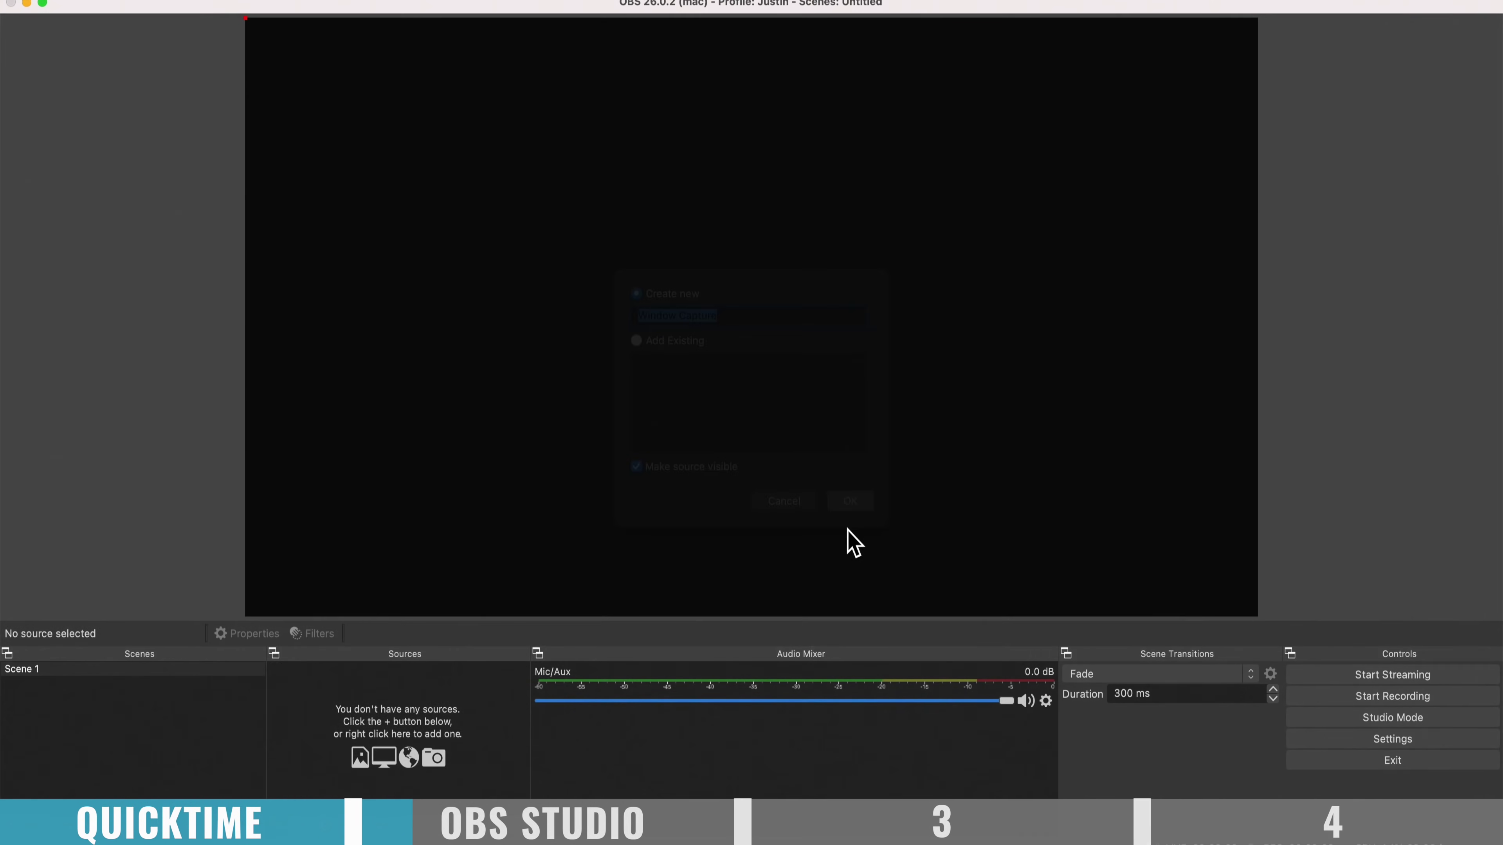
Step: Capture the Chrome YouTube channel window, then resize and position it to fill the canvas
{"action": "left_click", "coordinate": [736, 508]}
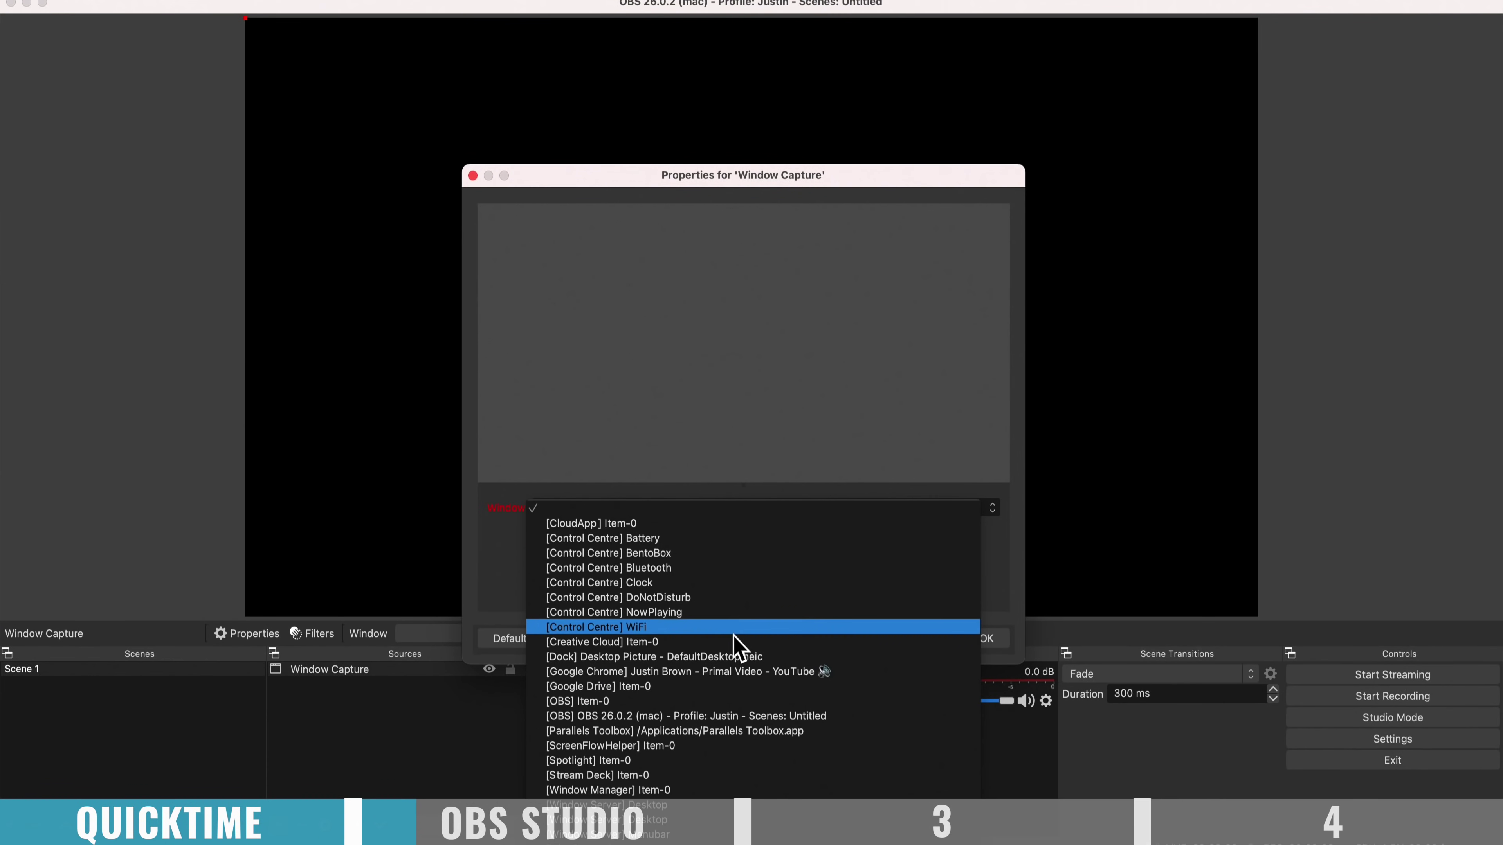
{"action": "left_click", "coordinate": [728, 671]}
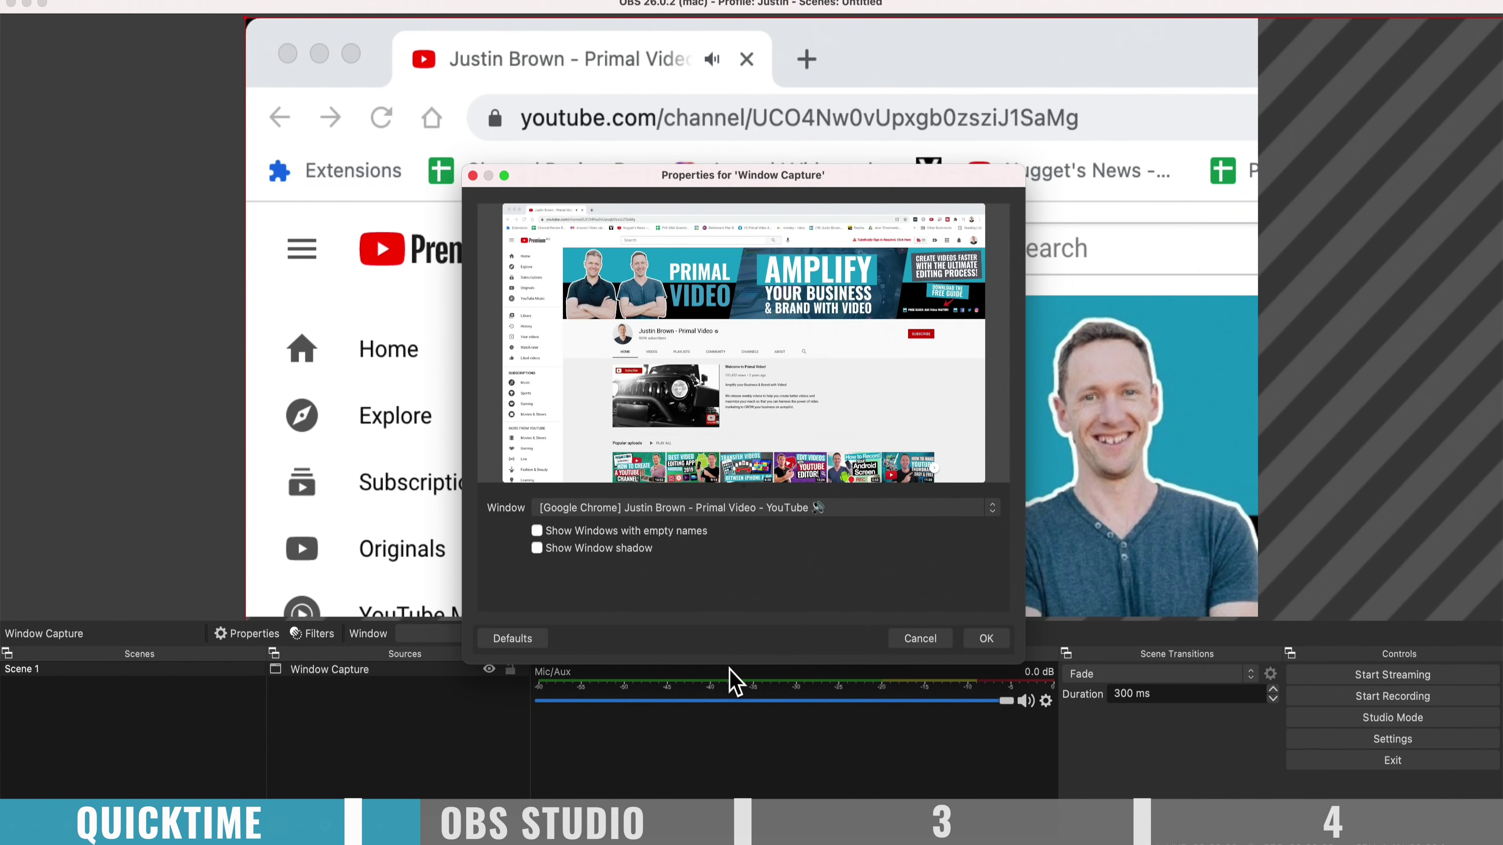
{"action": "left_click", "coordinate": [987, 639]}
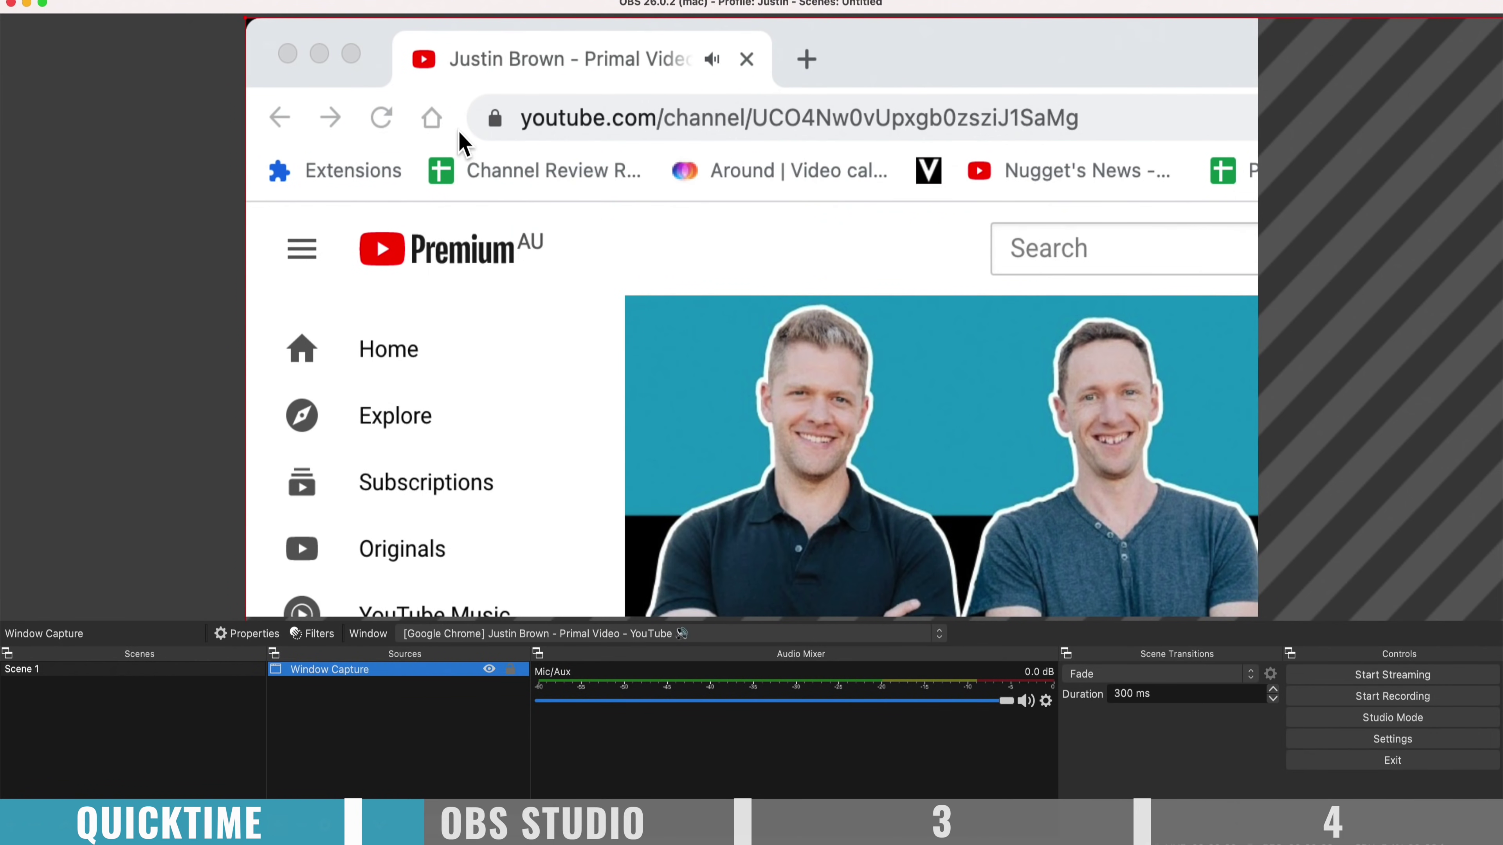
{"action": "left_click_drag", "start_coordinate": [241, 18], "coordinate": [935, 391]}
{"action": "left_click_drag", "start_coordinate": [1096, 443], "coordinate": [459, 70]}
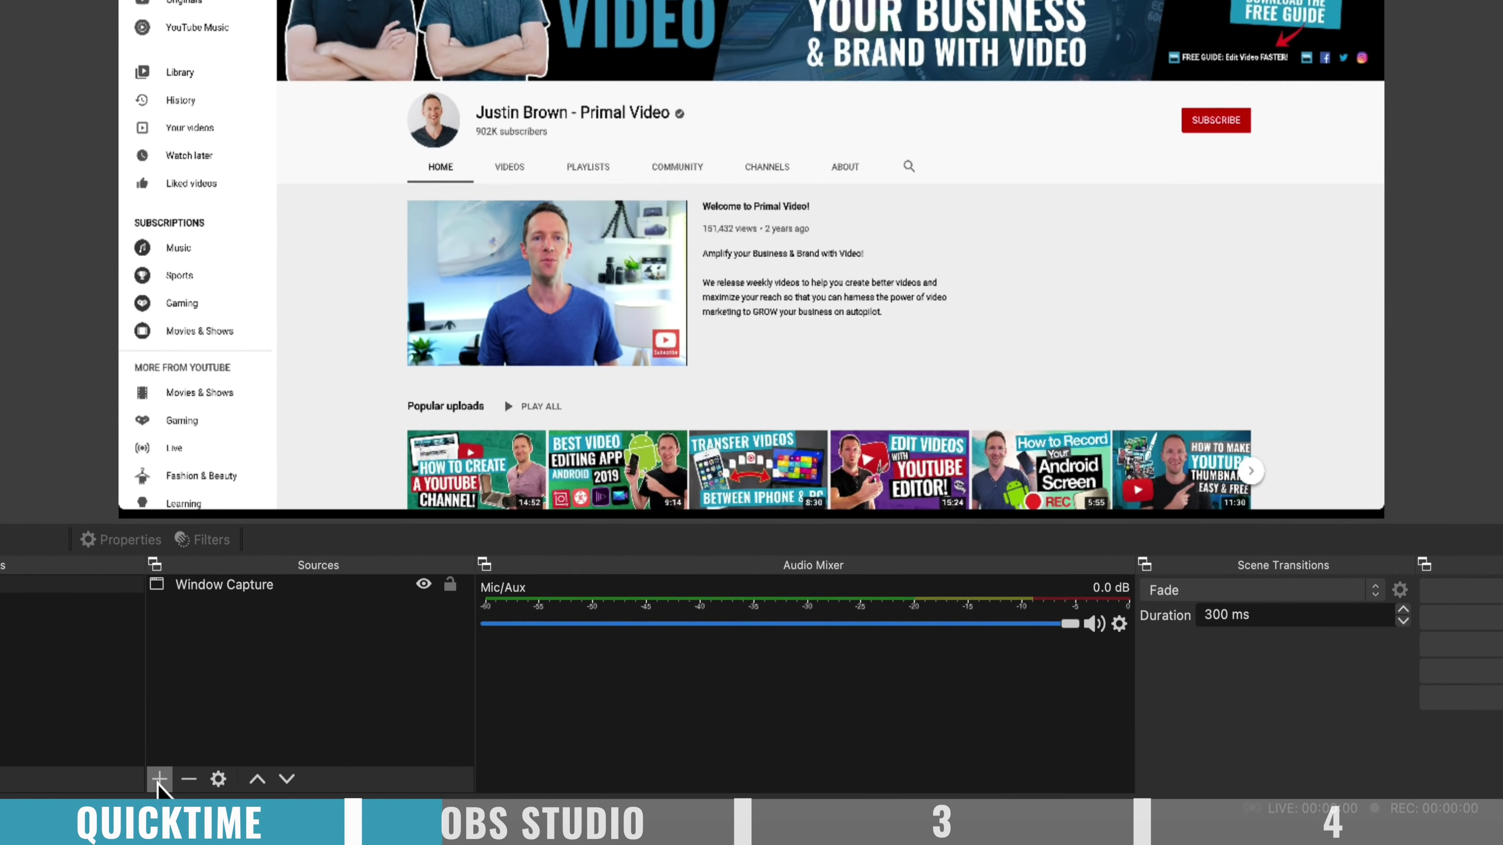
Step: Add a Video Capture Device source using the FaceTime HD Camera (Built-in)
{"action": "left_click", "coordinate": [186, 789]}
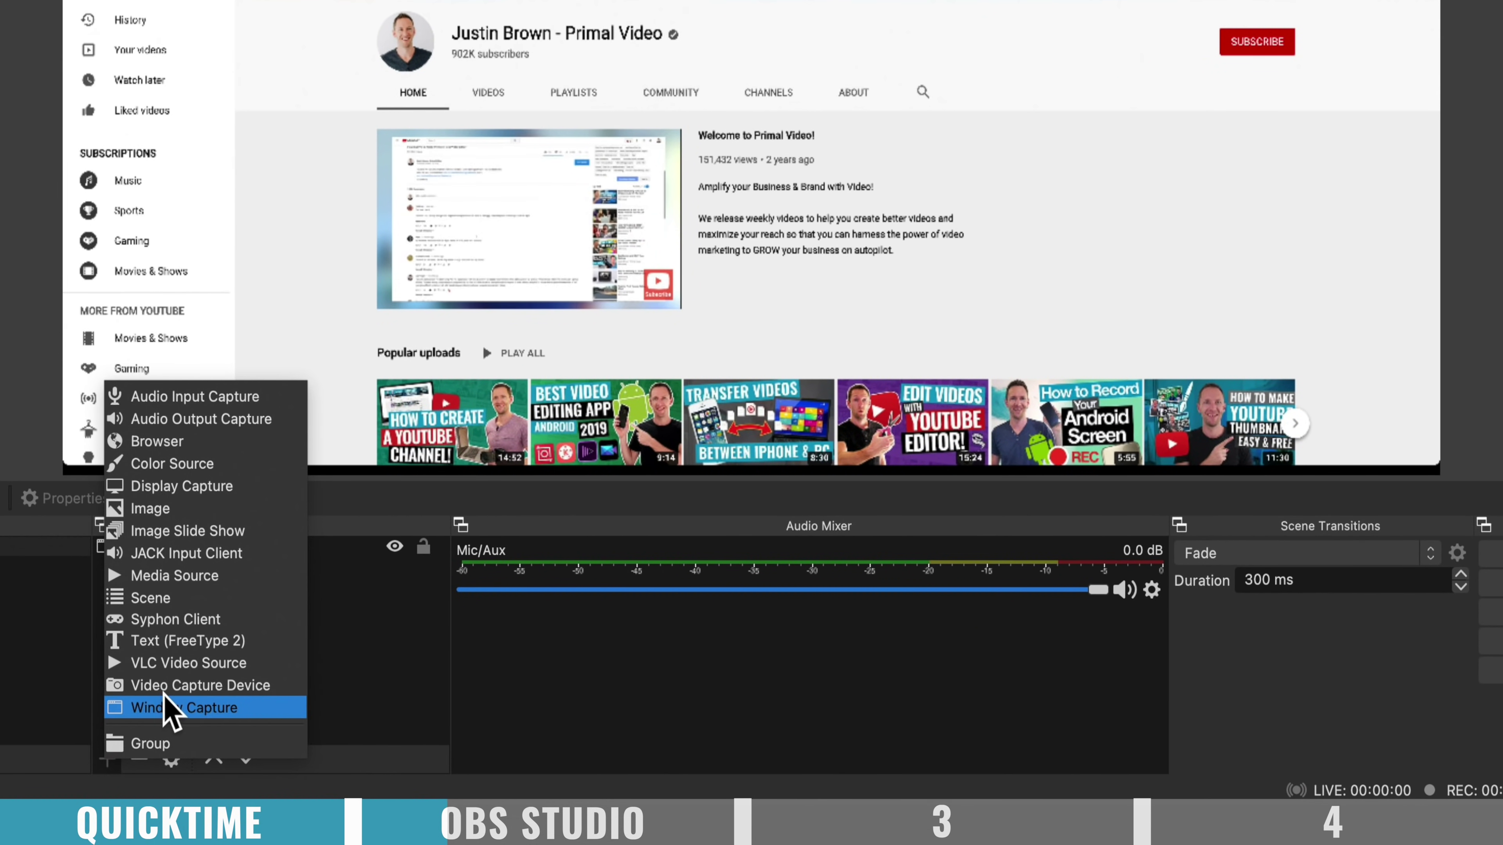
{"action": "left_click", "coordinate": [178, 695]}
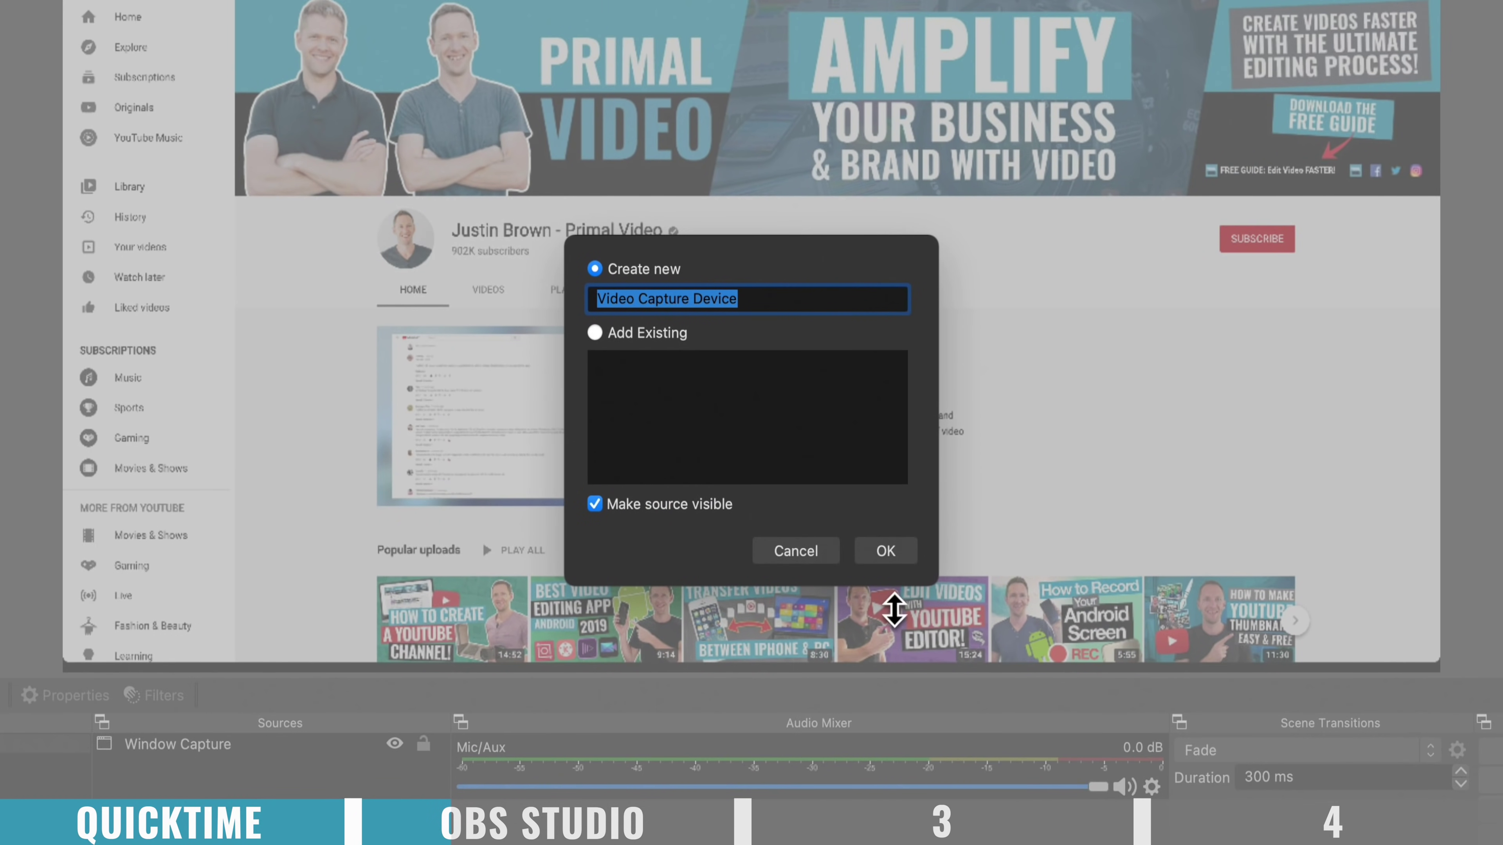
{"action": "left_click", "coordinate": [888, 556]}
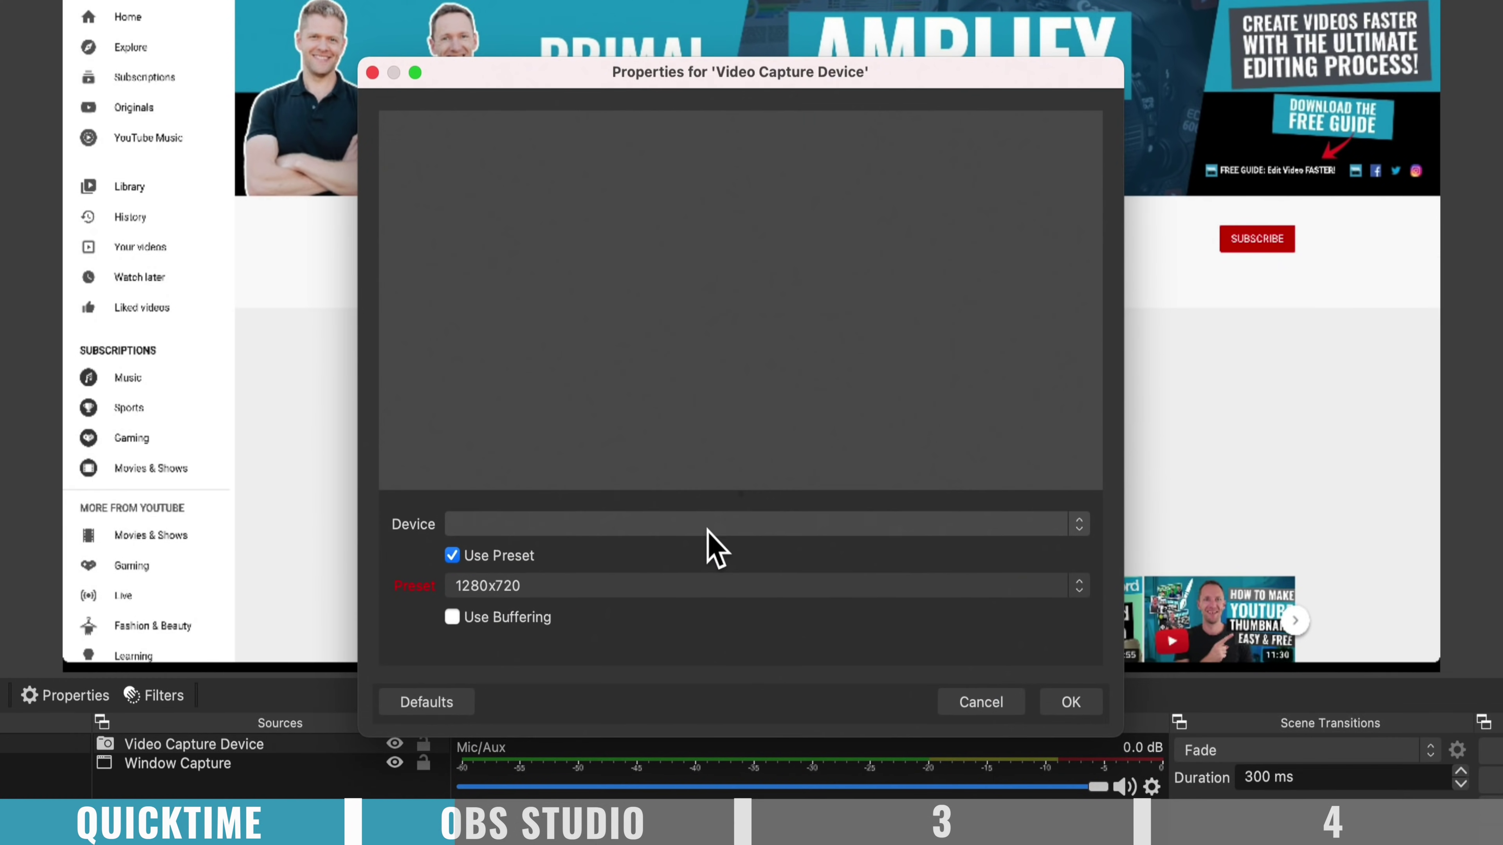
{"action": "left_click", "coordinate": [701, 530]}
{"action": "left_click", "coordinate": [697, 541]}
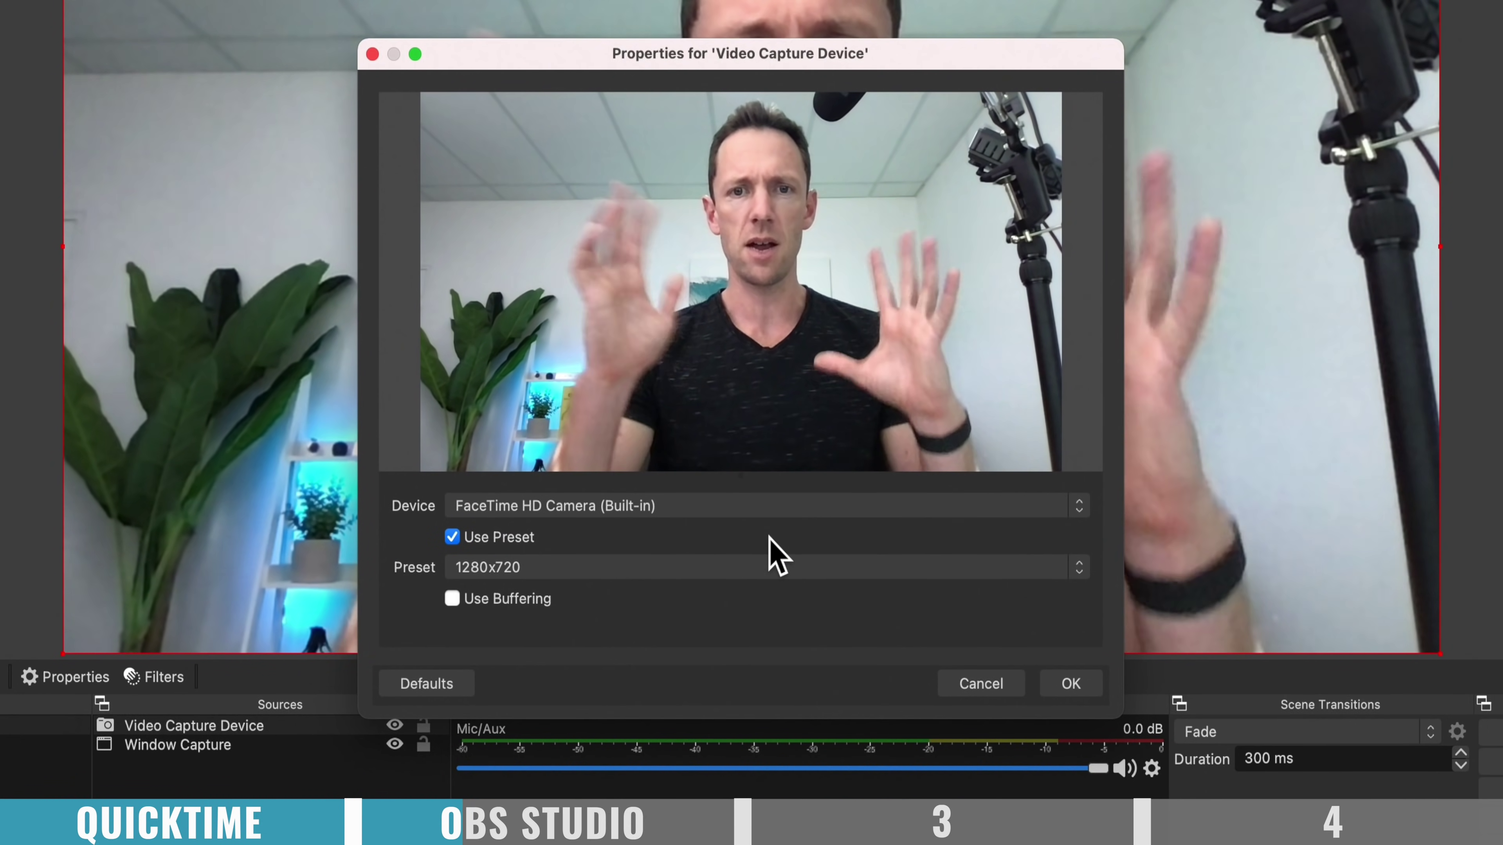
{"action": "left_click", "coordinate": [1062, 685]}
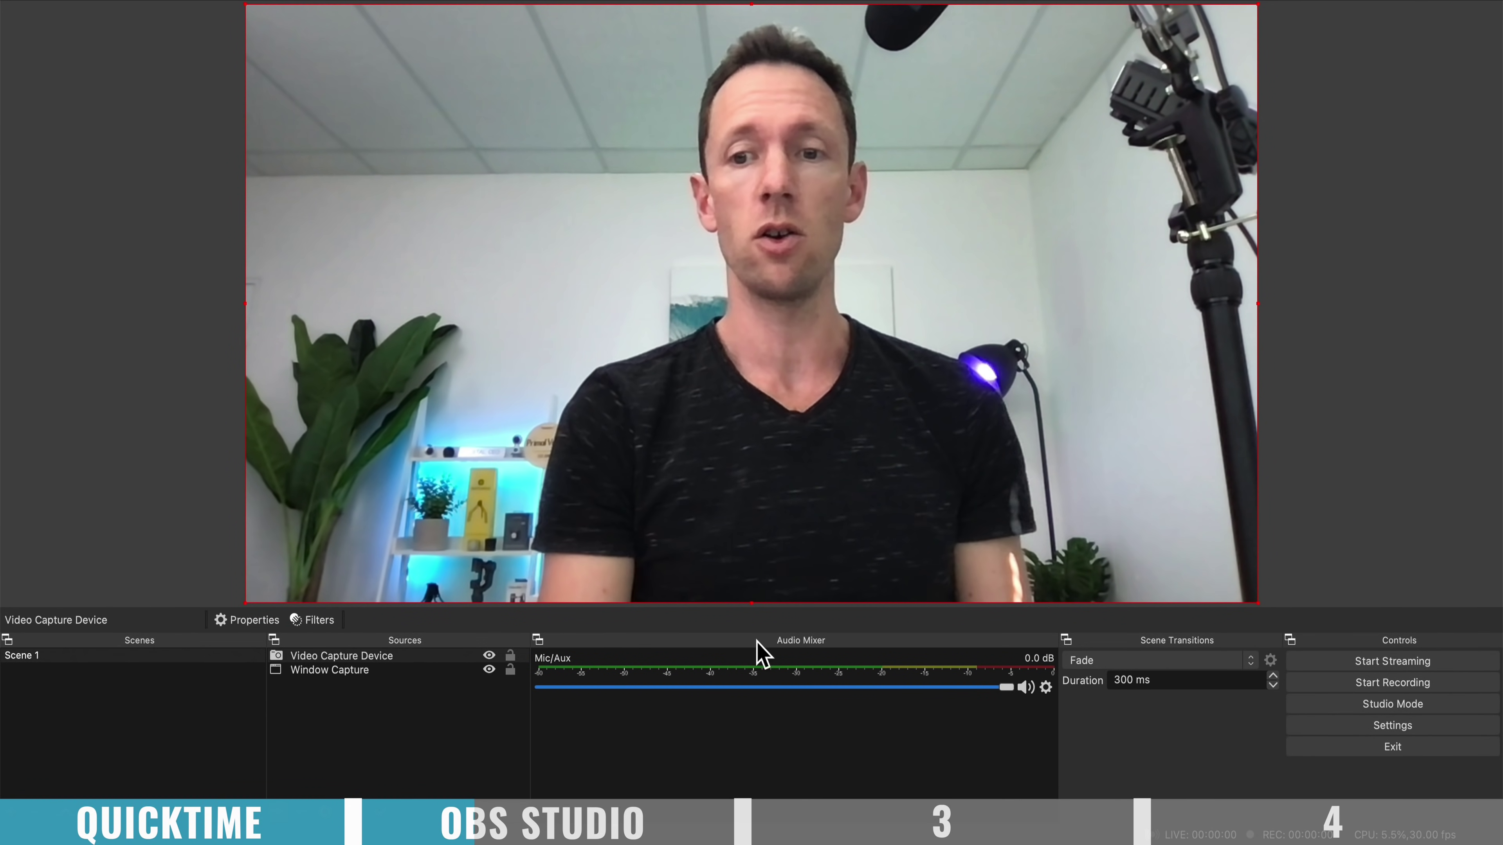
Step: Resize and drag the webcam into a small lower-left inset over the Chrome capture, then select Scene 1
{"action": "left_click_drag", "start_coordinate": [1256, 602], "coordinate": [473, 173]}
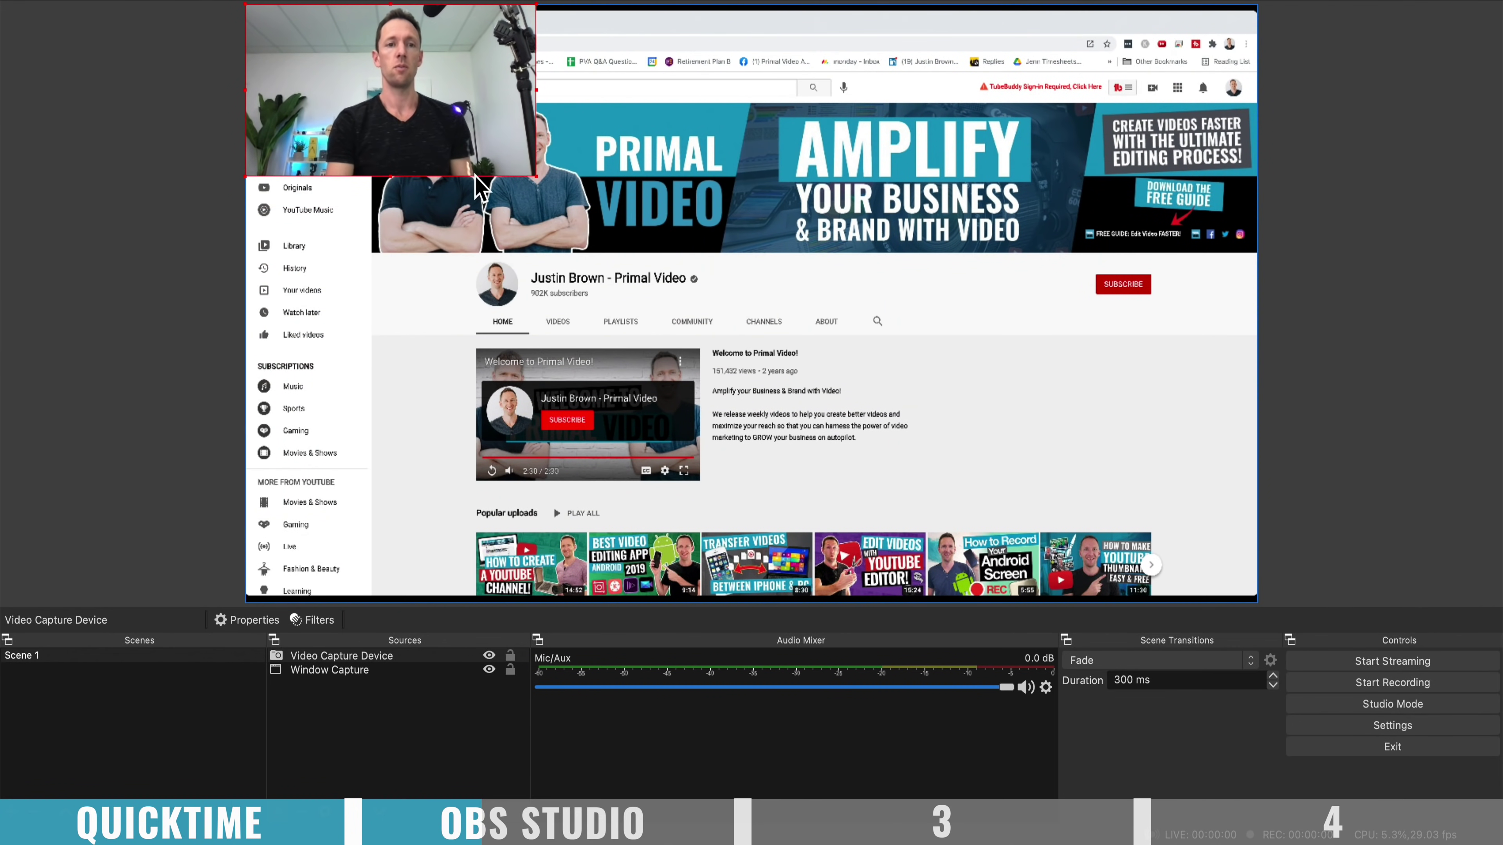
{"action": "left_click_drag", "start_coordinate": [415, 110], "coordinate": [437, 501]}
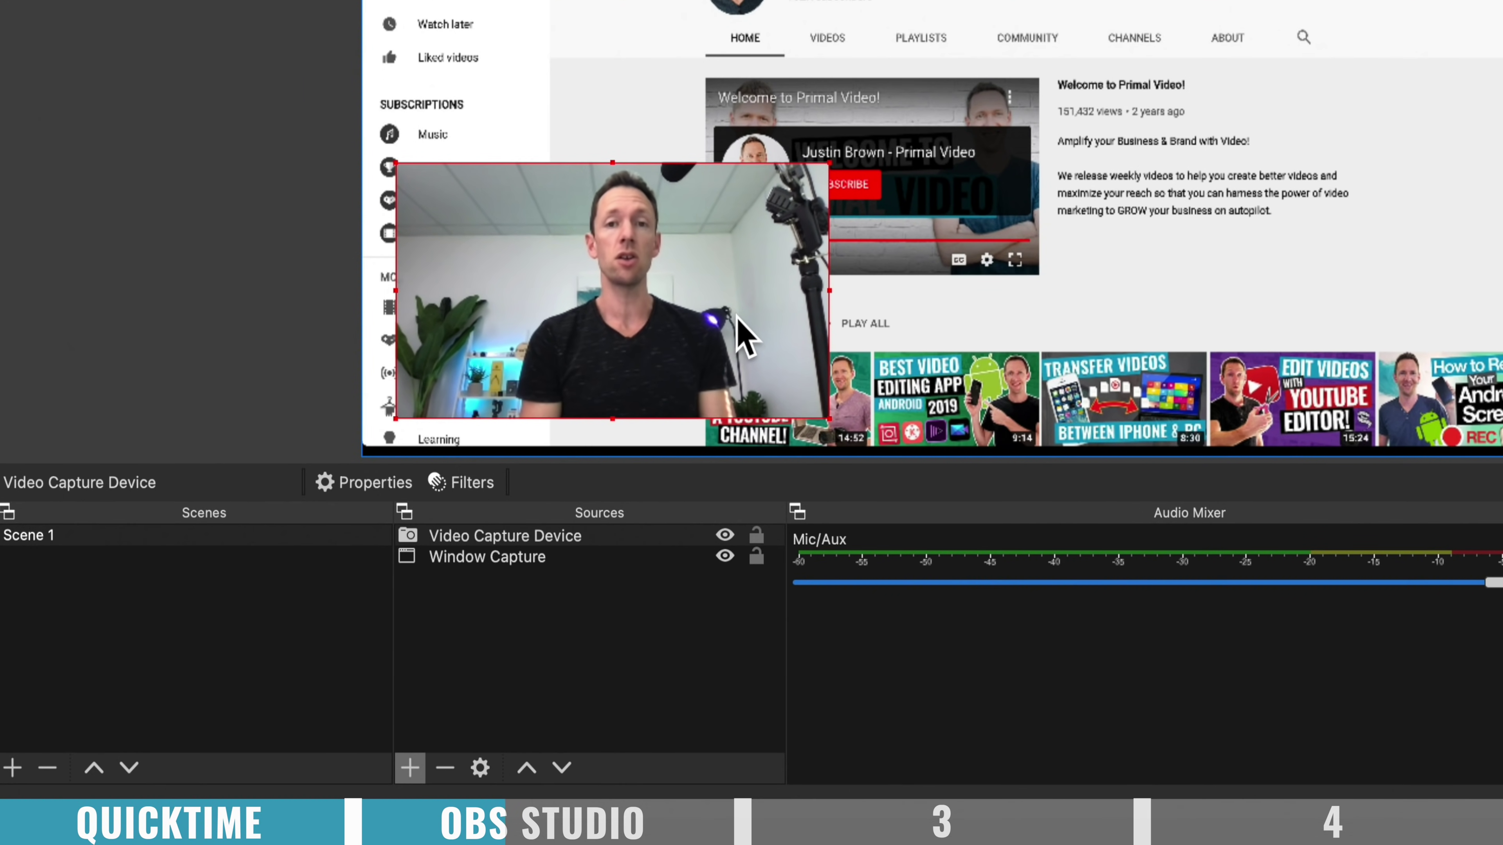
{"action": "left_click", "coordinate": [27, 537]}
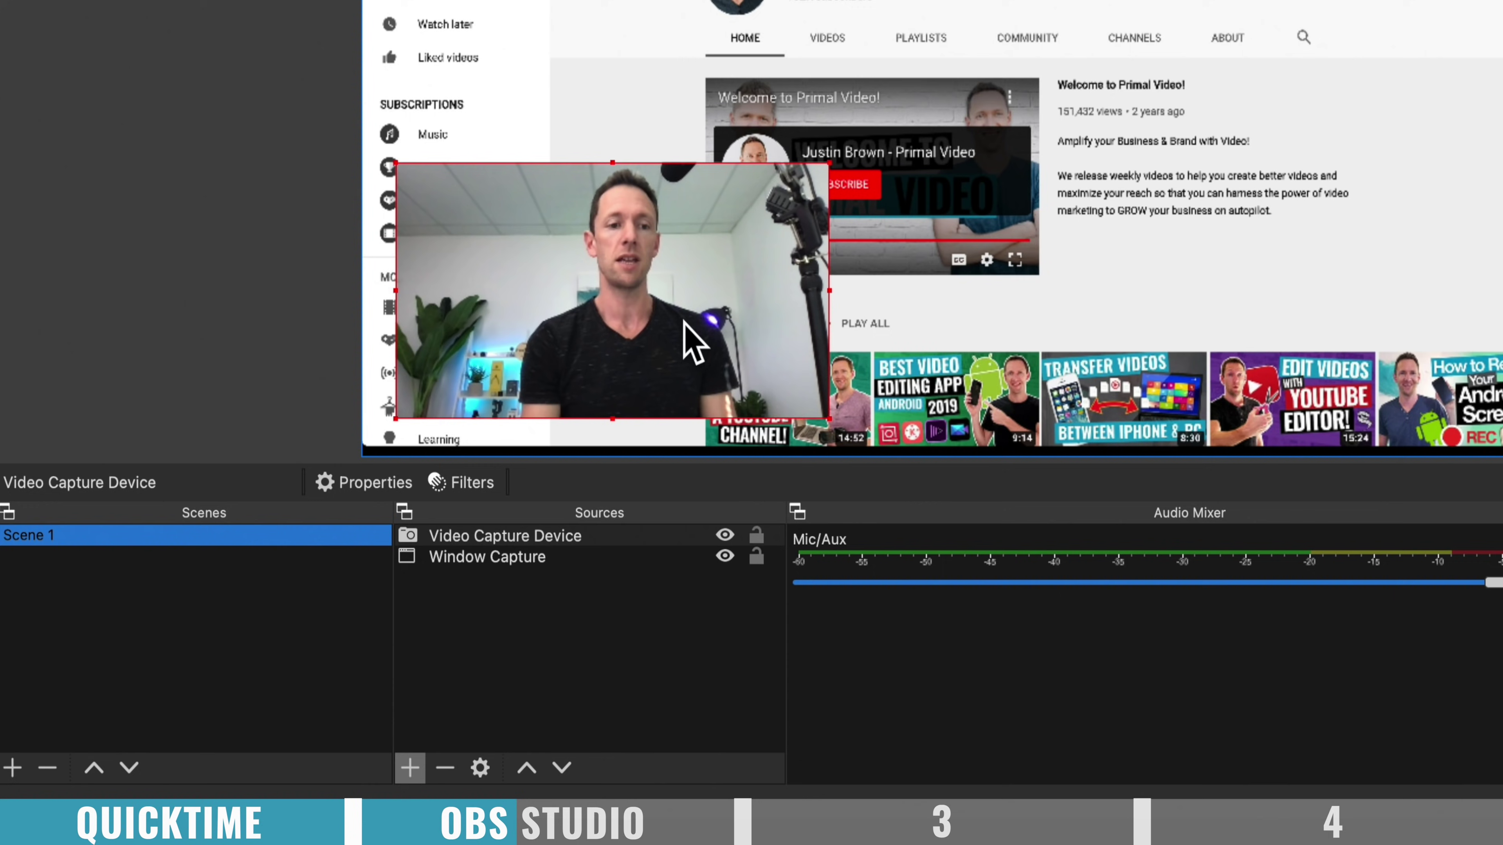
Step: Add Scene 2 holding the existing Video Capture Device webcam, then switch between Scene 1 and Scene 2
{"action": "left_click", "coordinate": [13, 768]}
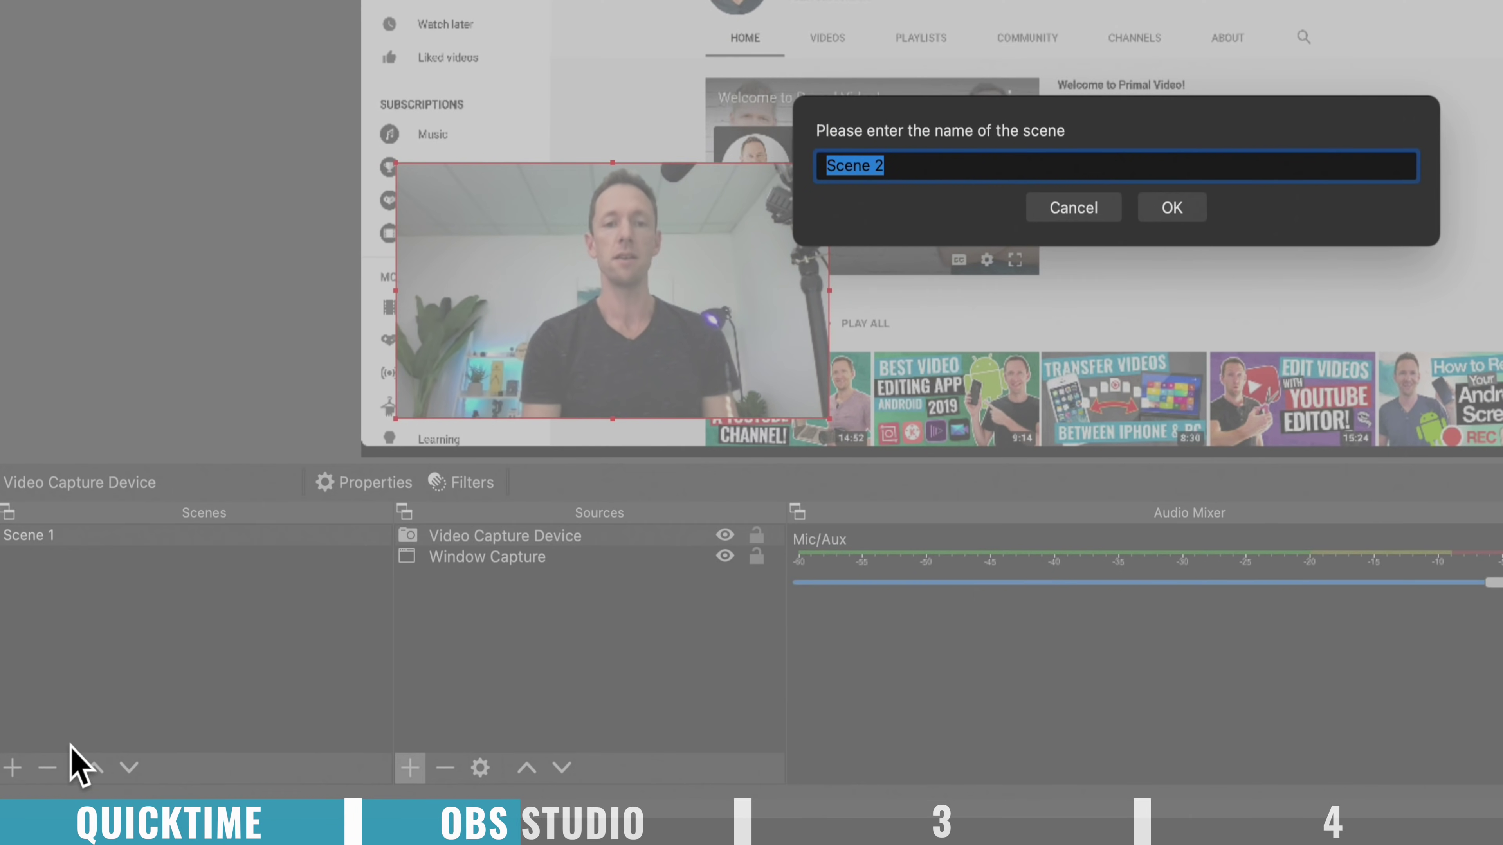
{"action": "left_click", "coordinate": [1175, 208]}
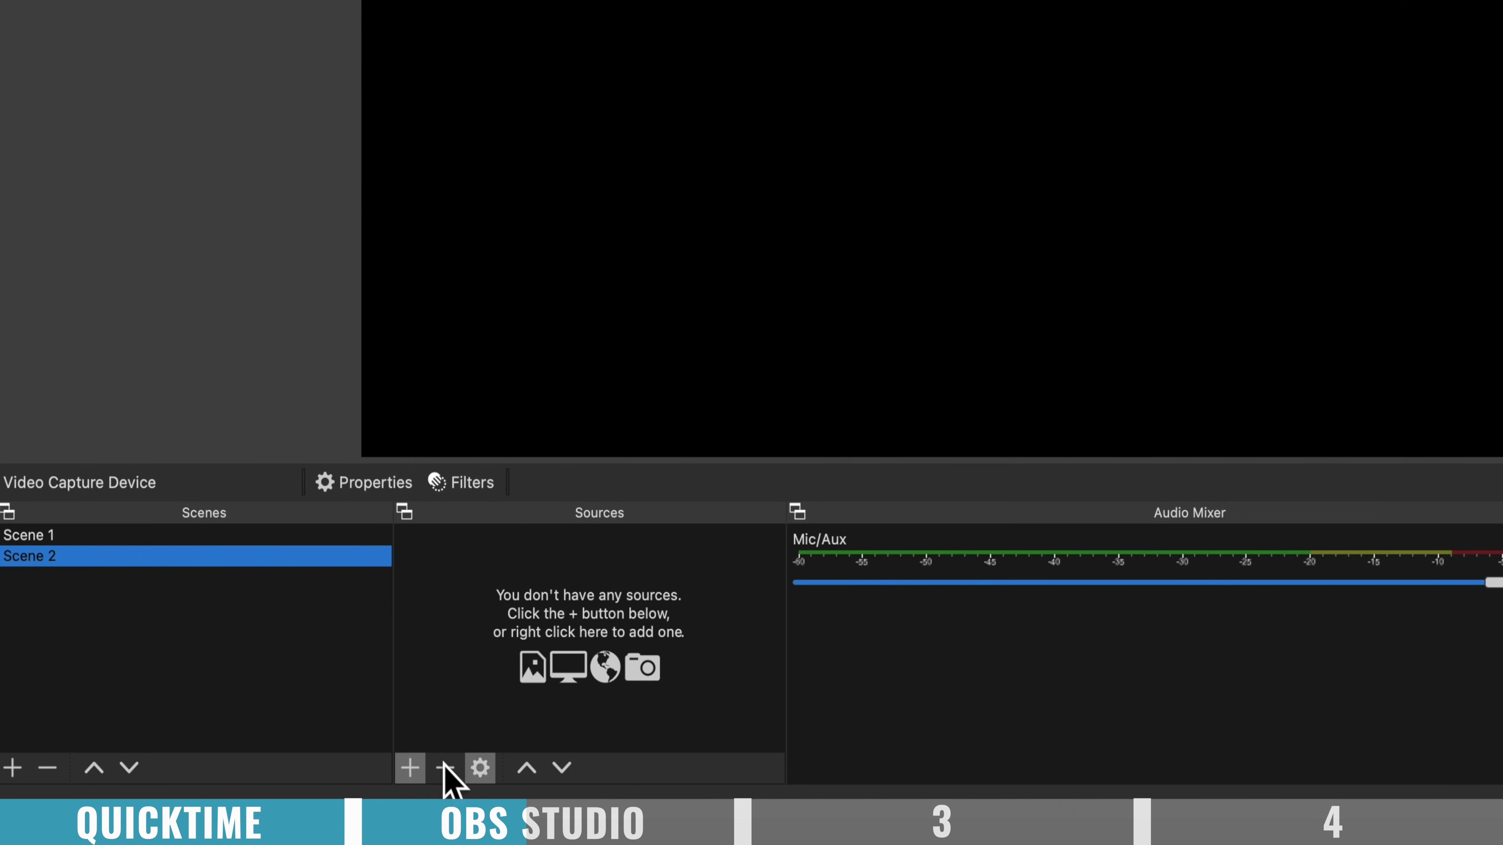
{"action": "left_click", "coordinate": [410, 768]}
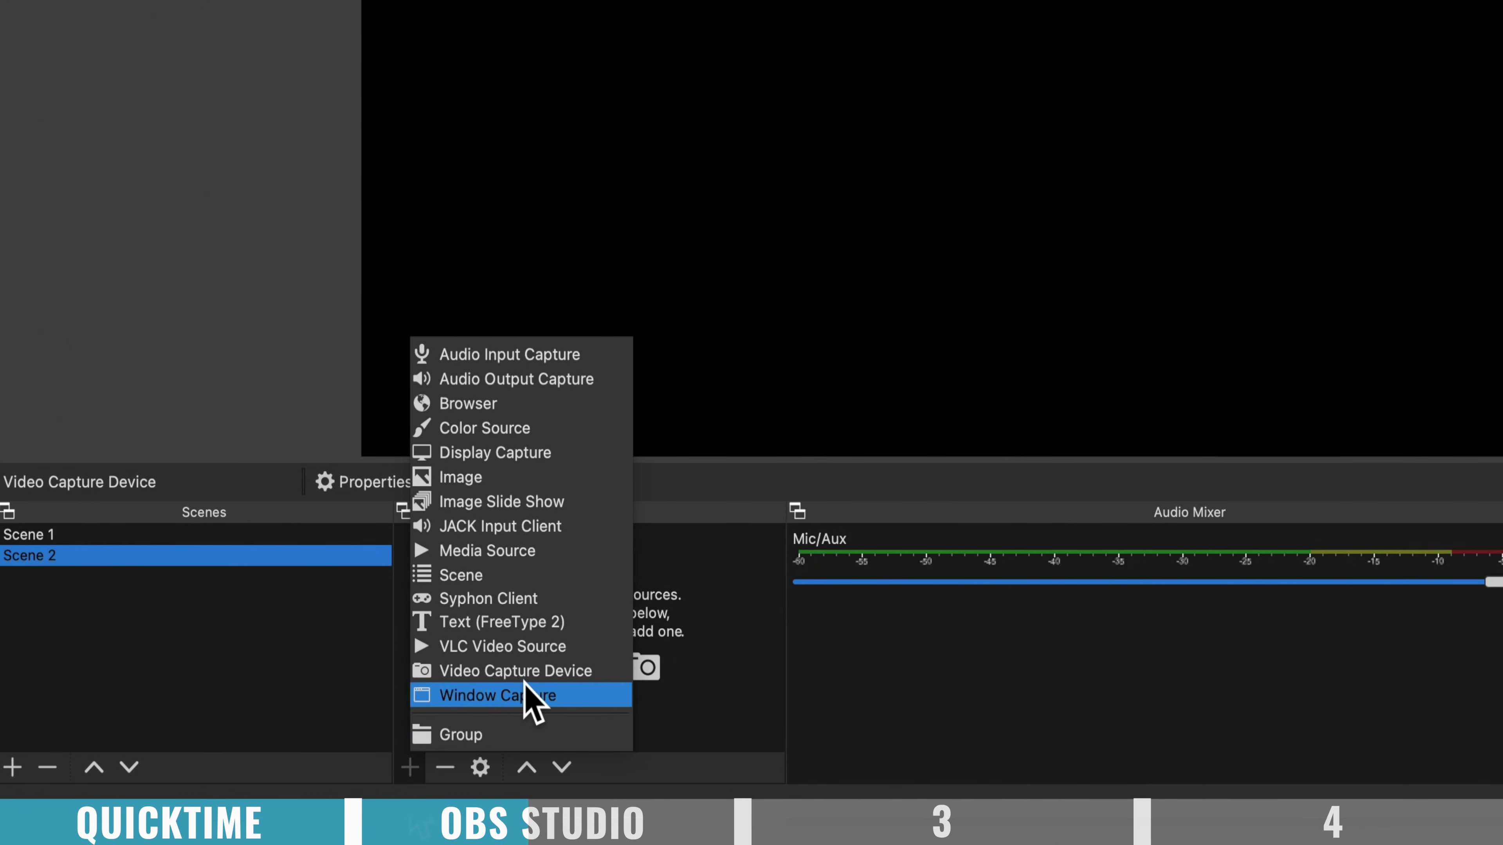
{"action": "left_click", "coordinate": [591, 669]}
{"action": "left_click", "coordinate": [699, 218]}
{"action": "left_click", "coordinate": [1006, 457]}
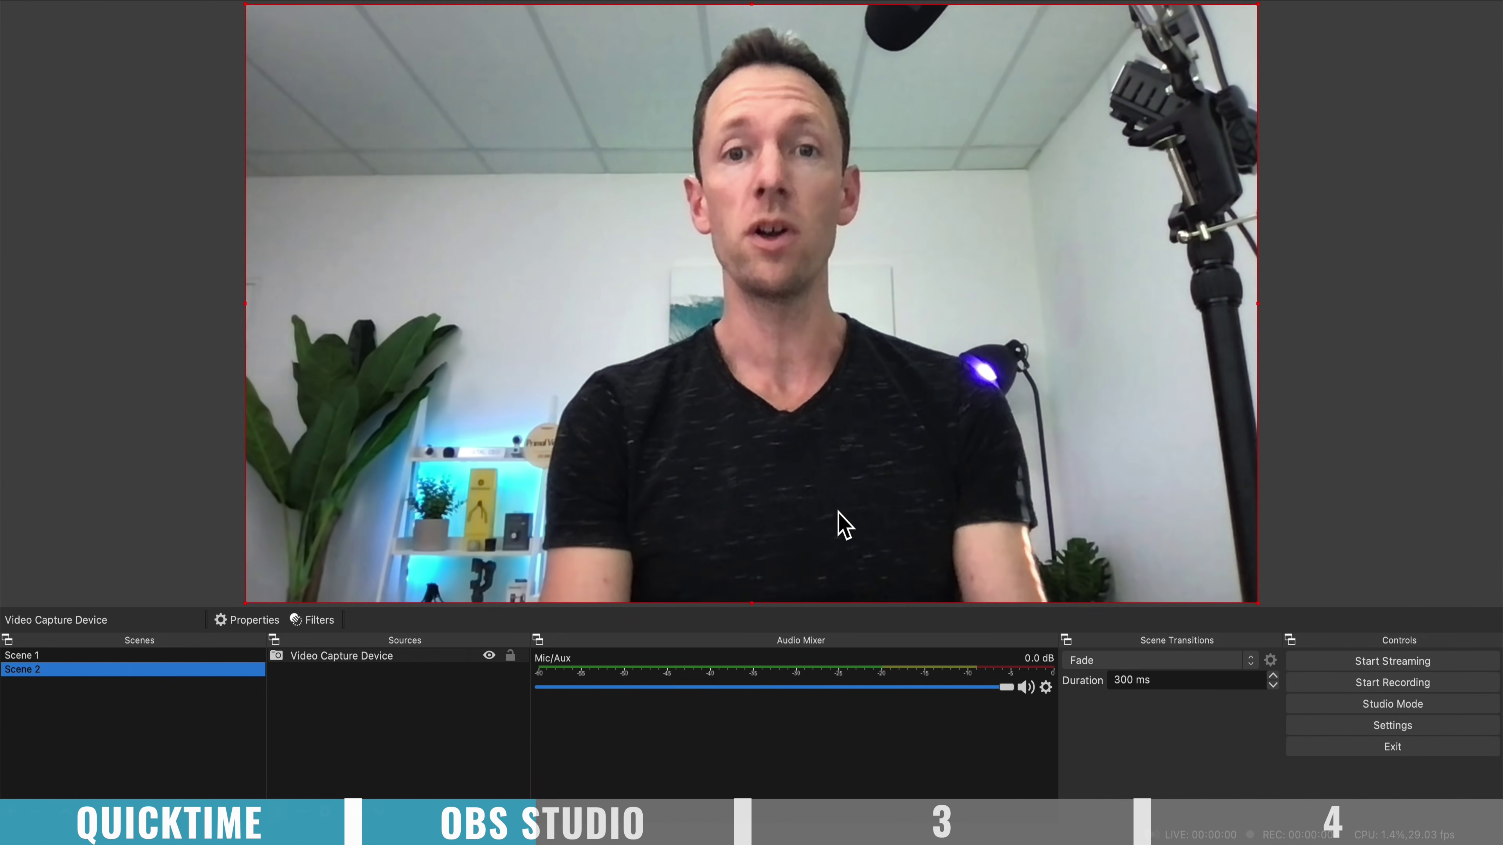
{"action": "left_click", "coordinate": [30, 657]}
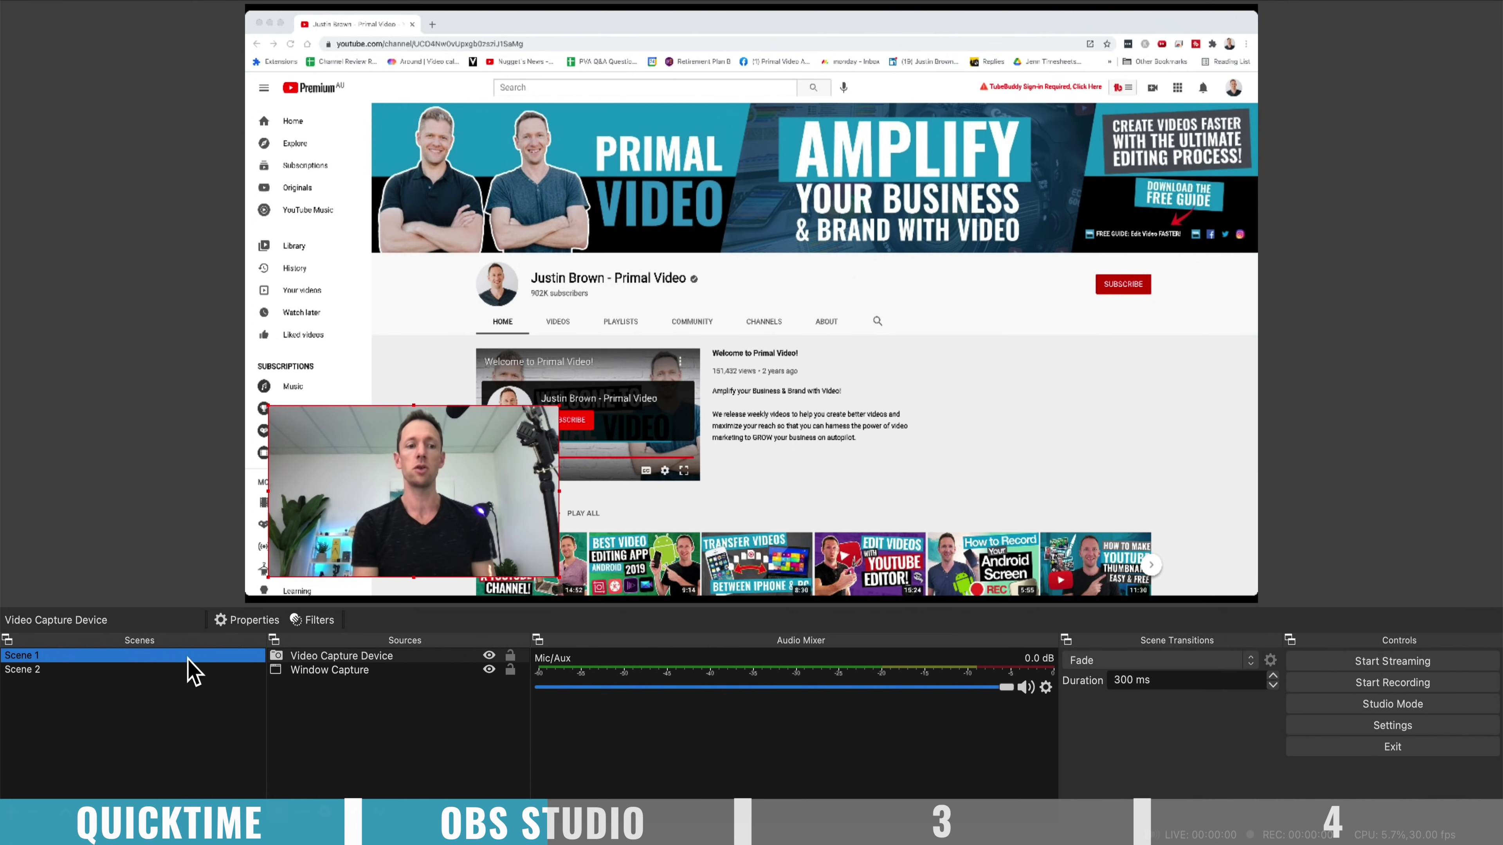
{"action": "left_click", "coordinate": [87, 672]}
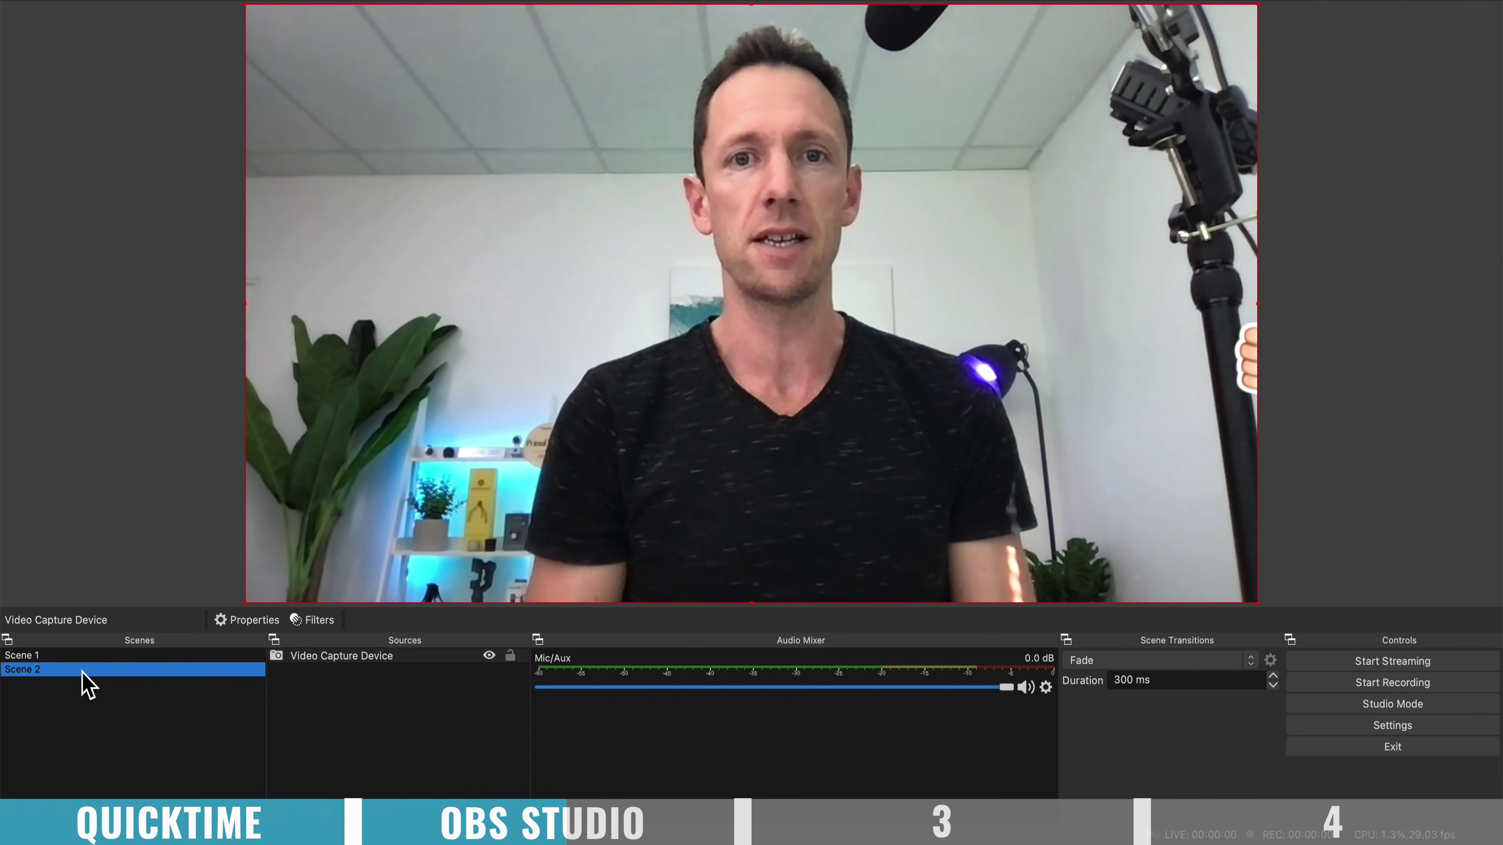
Step: Set the OBS recording quality to 'Same as stream' in the Output settings
{"action": "left_click", "coordinate": [1406, 728]}
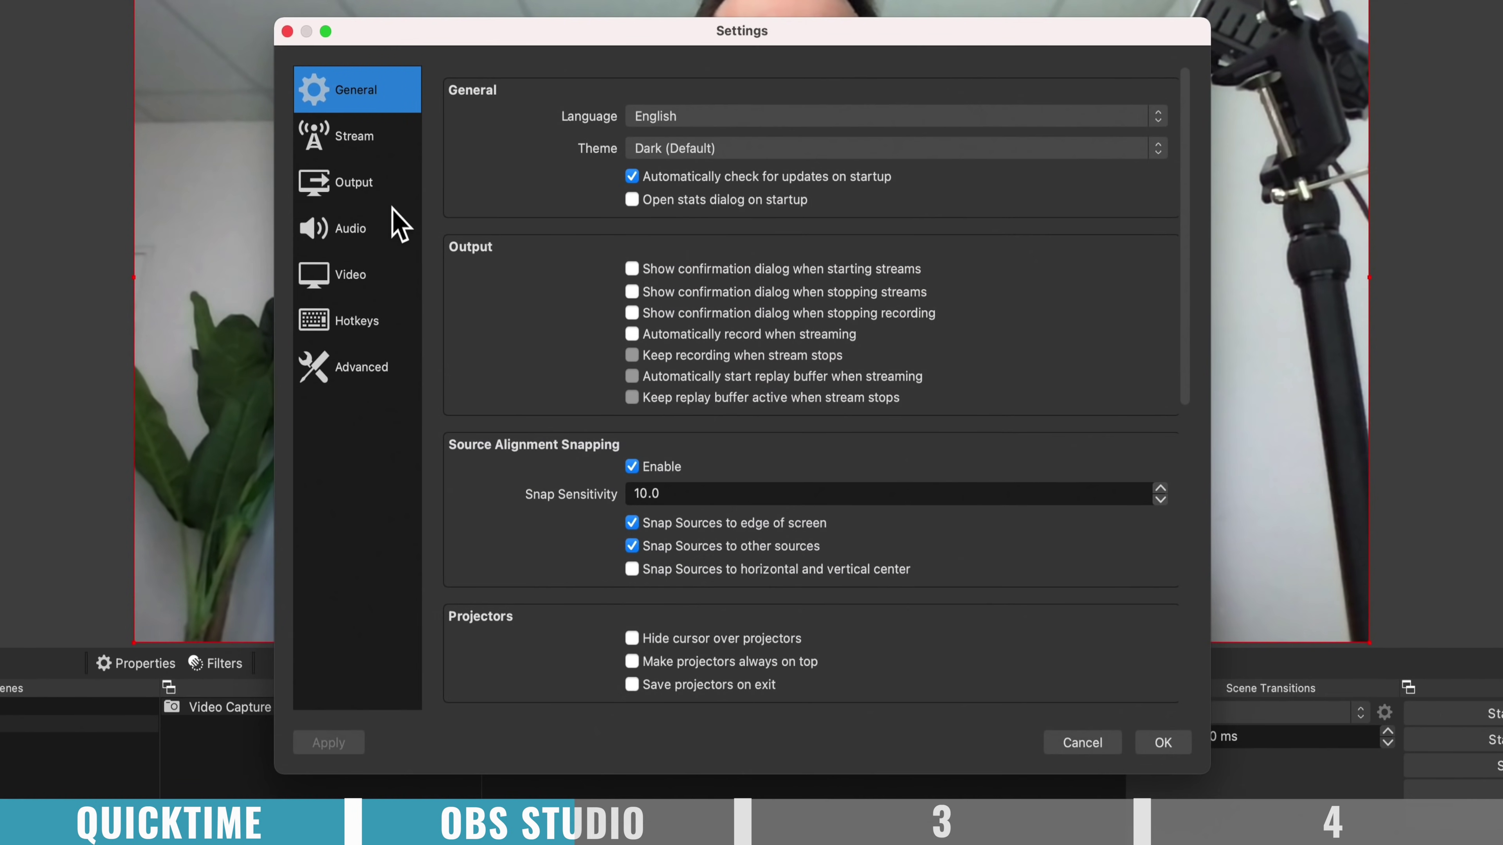
{"action": "left_click", "coordinate": [384, 191]}
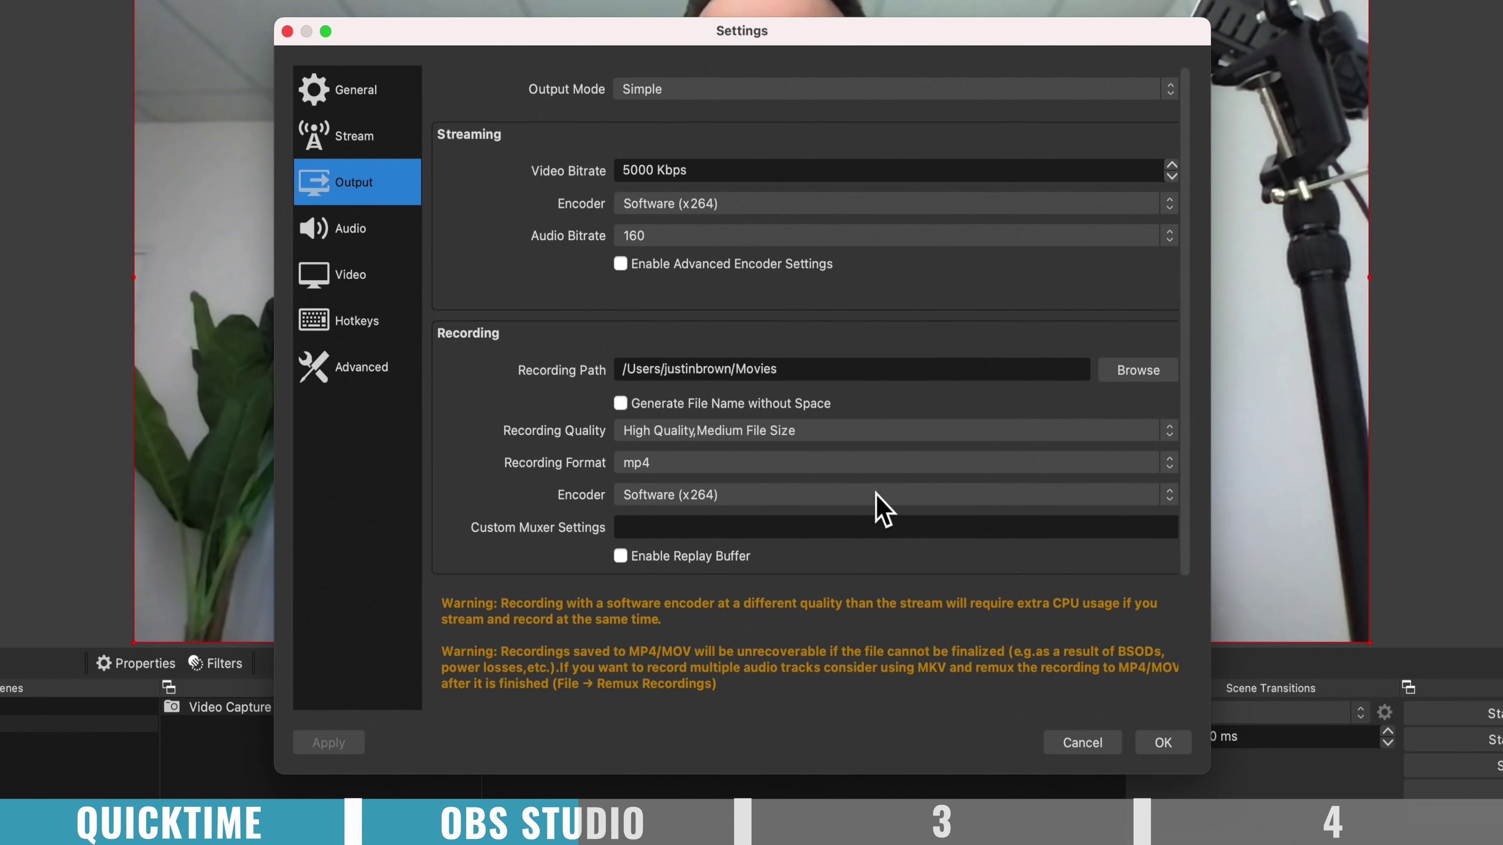
{"action": "left_click", "coordinate": [810, 432]}
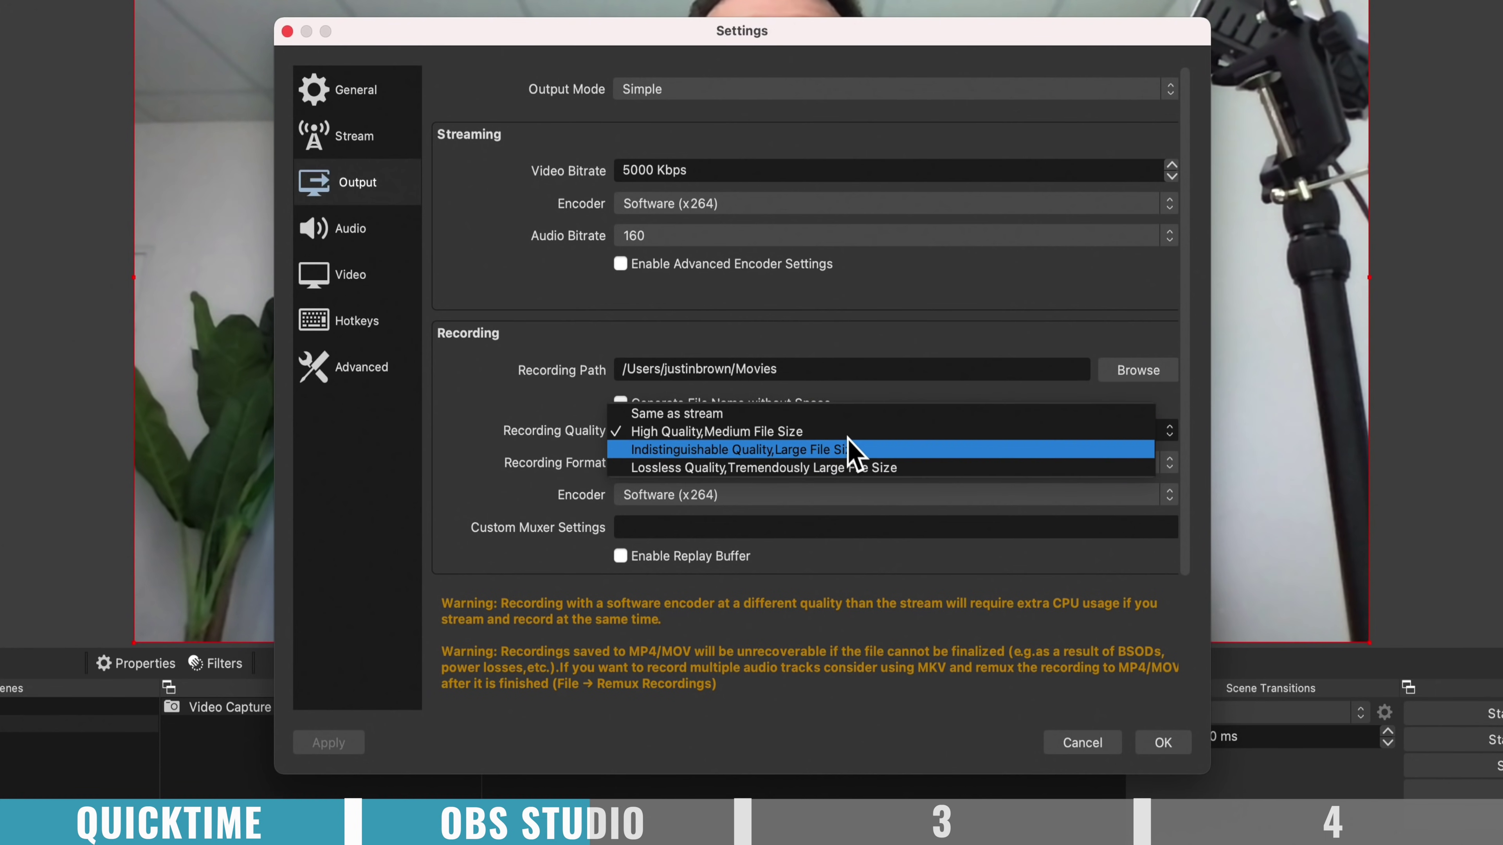
{"action": "left_click", "coordinate": [828, 414]}
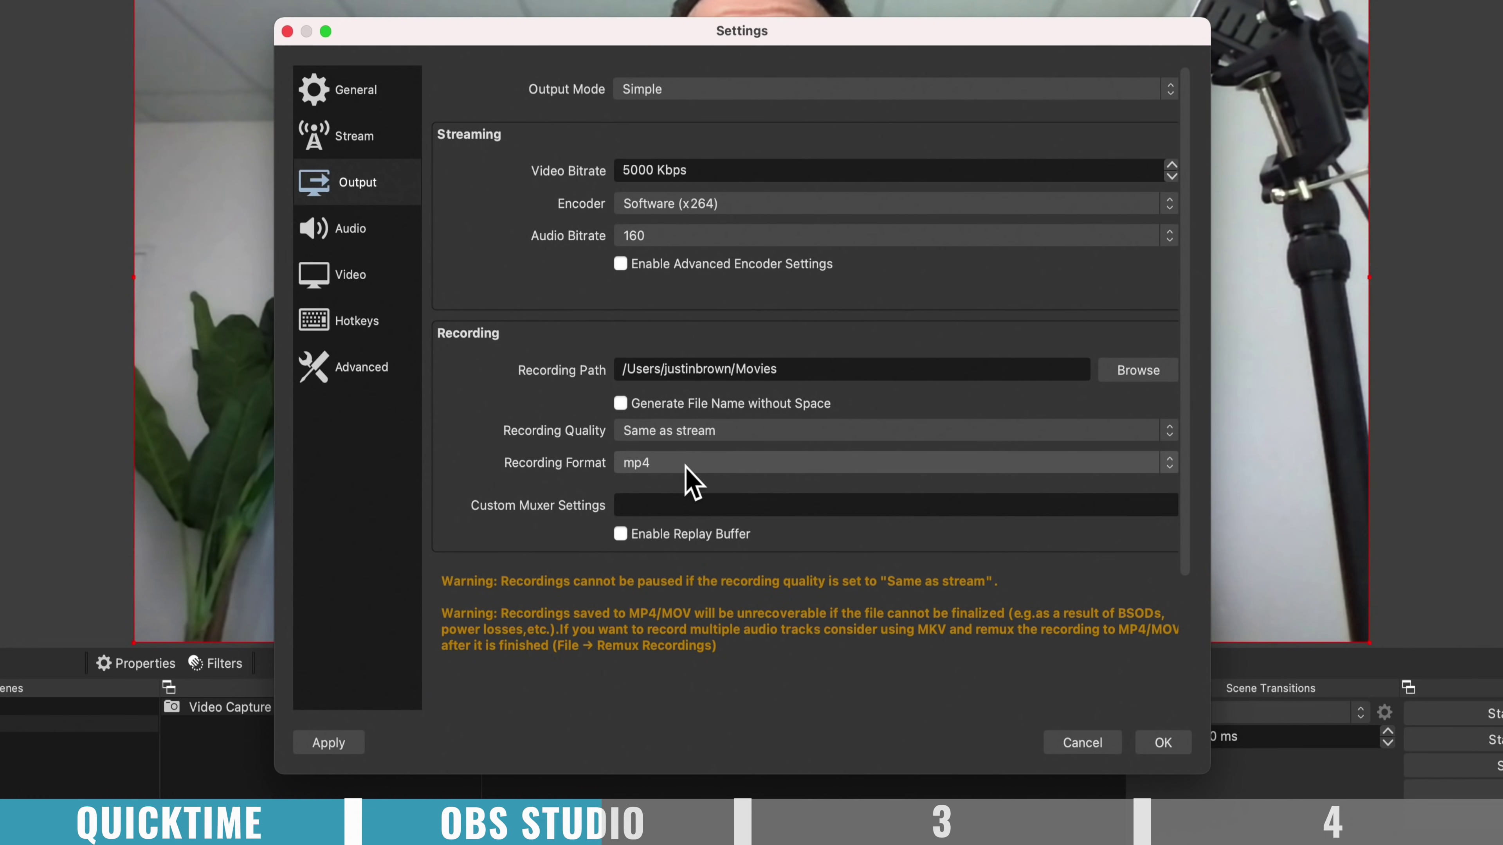
Step: Review the Stream, Output, Audio and Video settings pages
{"action": "left_click", "coordinate": [365, 107]}
{"action": "left_click", "coordinate": [393, 143]}
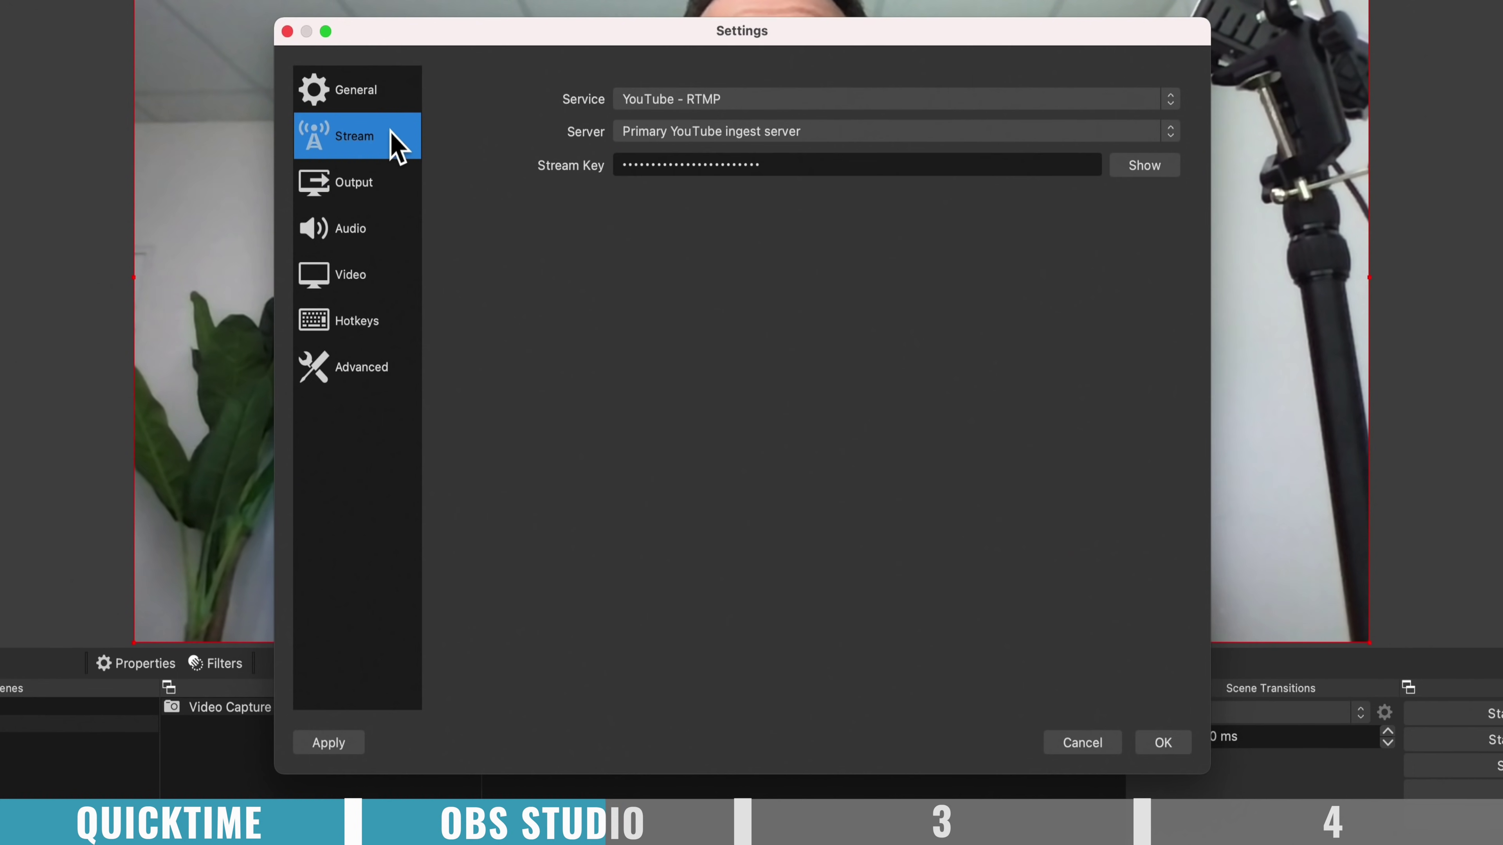
{"action": "left_click", "coordinate": [391, 184]}
{"action": "left_click", "coordinate": [391, 221]}
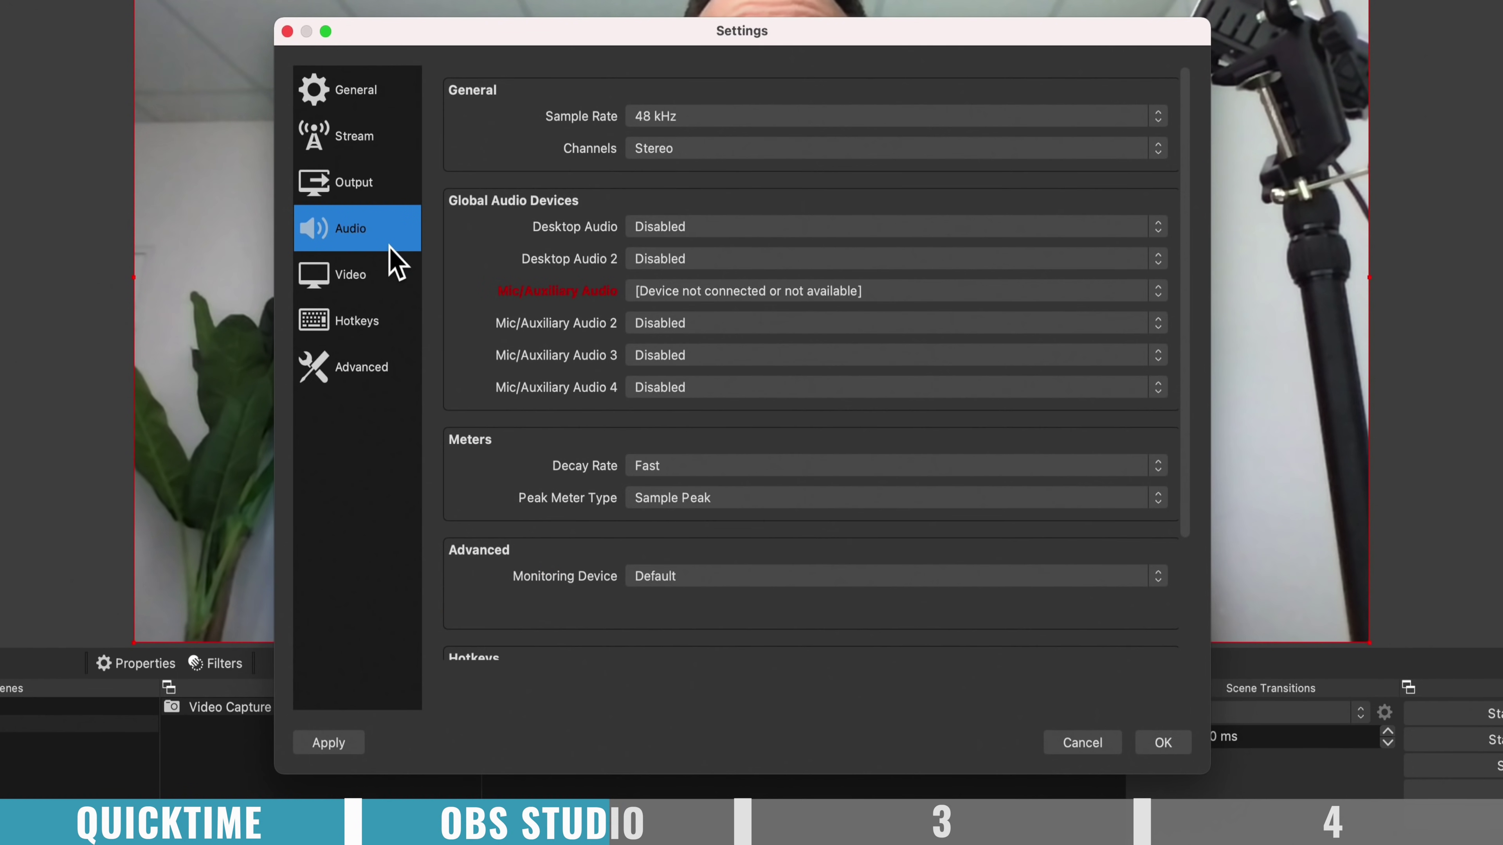
{"action": "left_click", "coordinate": [395, 272]}
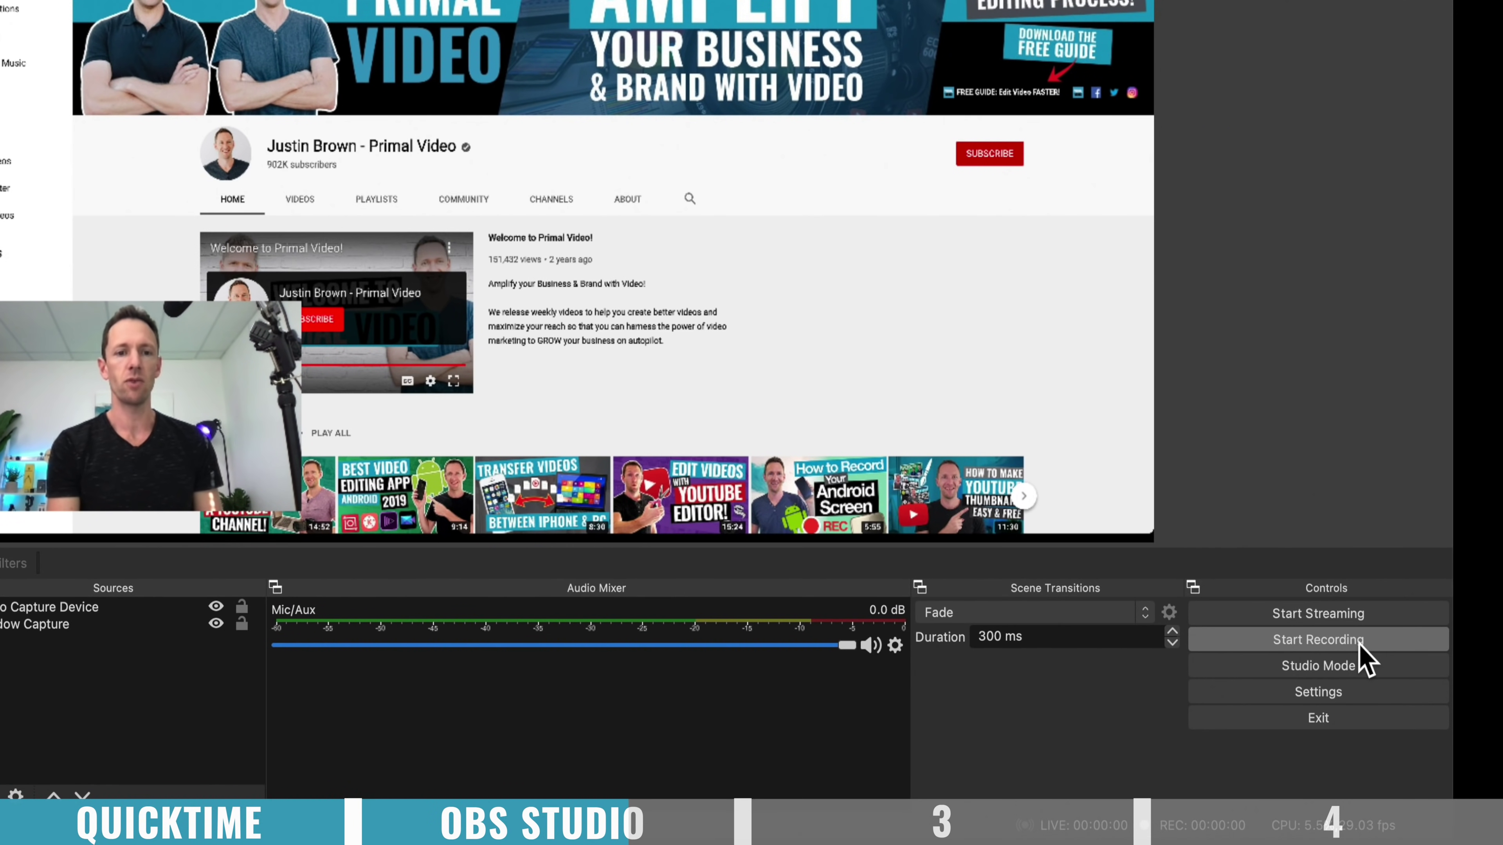
Step: Record a brief test clip of Scene 1, then stop the recording
{"action": "left_click", "coordinate": [1360, 643]}
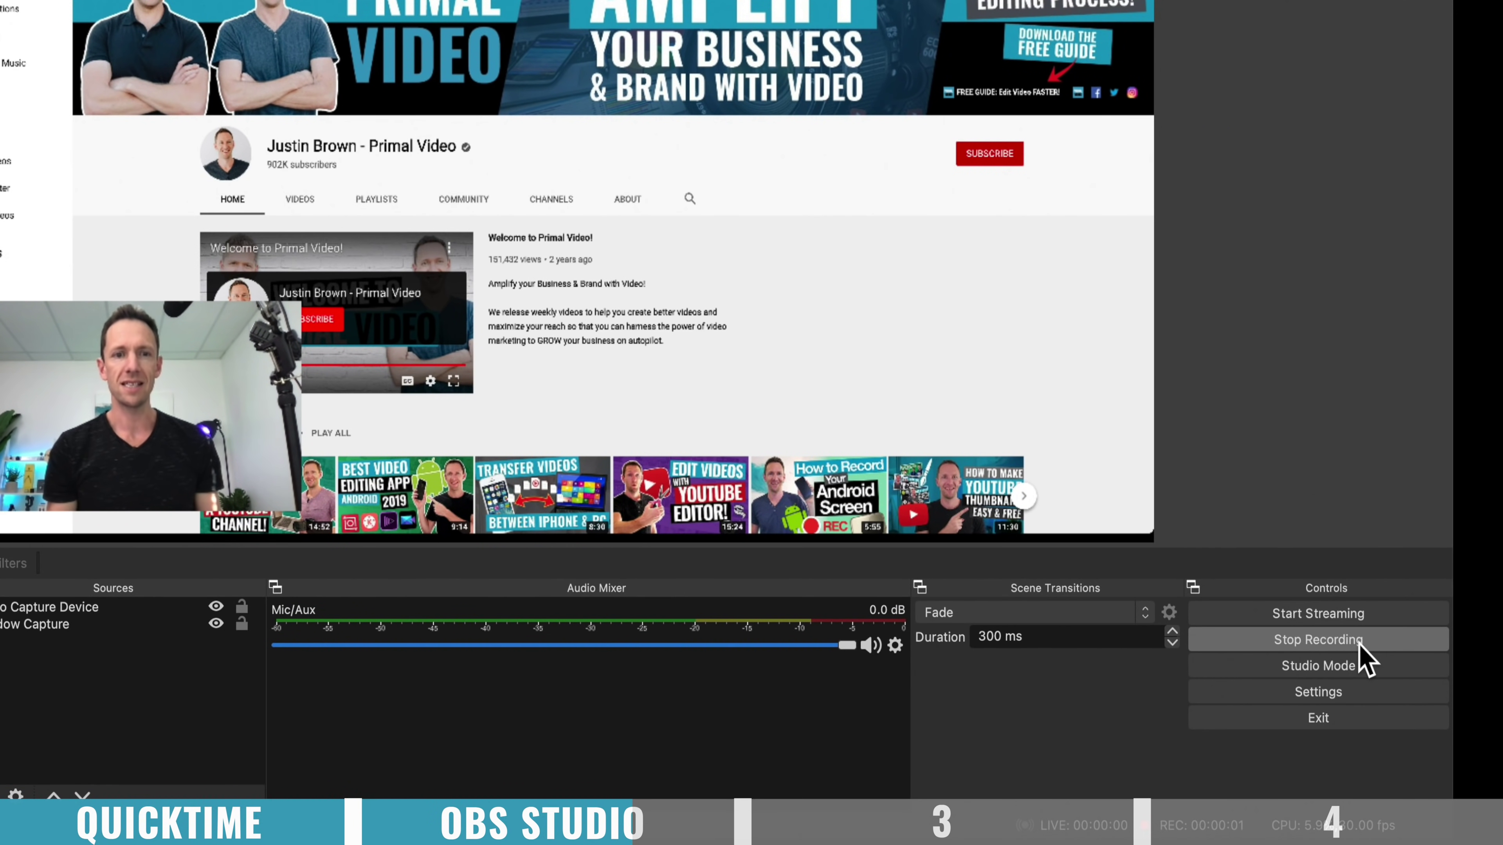
{"action": "left_click", "coordinate": [1340, 642]}
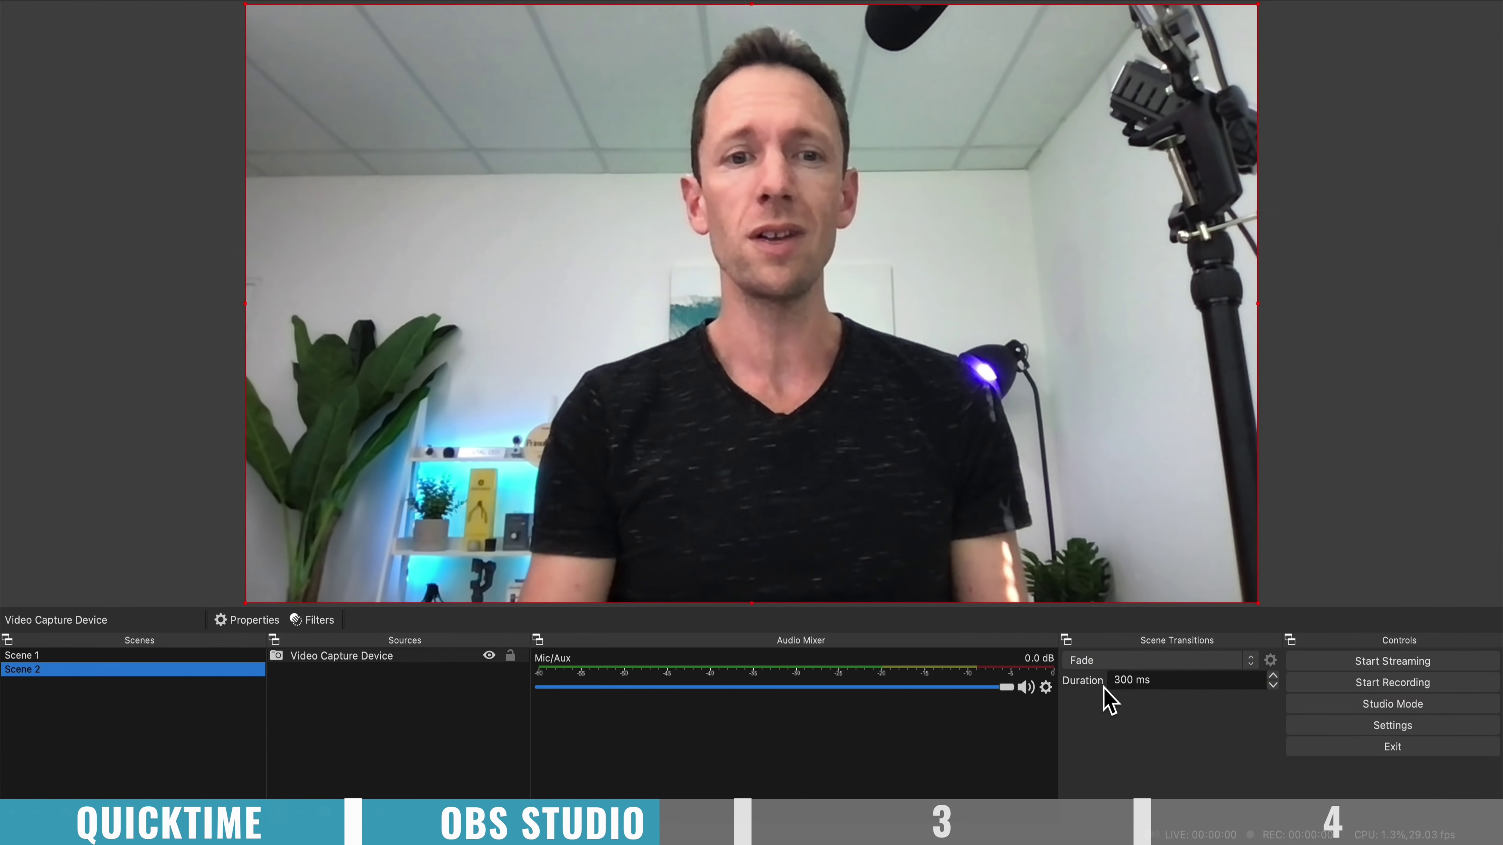
Step: Switch to Scene 1 and select its Video Capture Device webcam source
{"action": "left_click", "coordinate": [38, 655]}
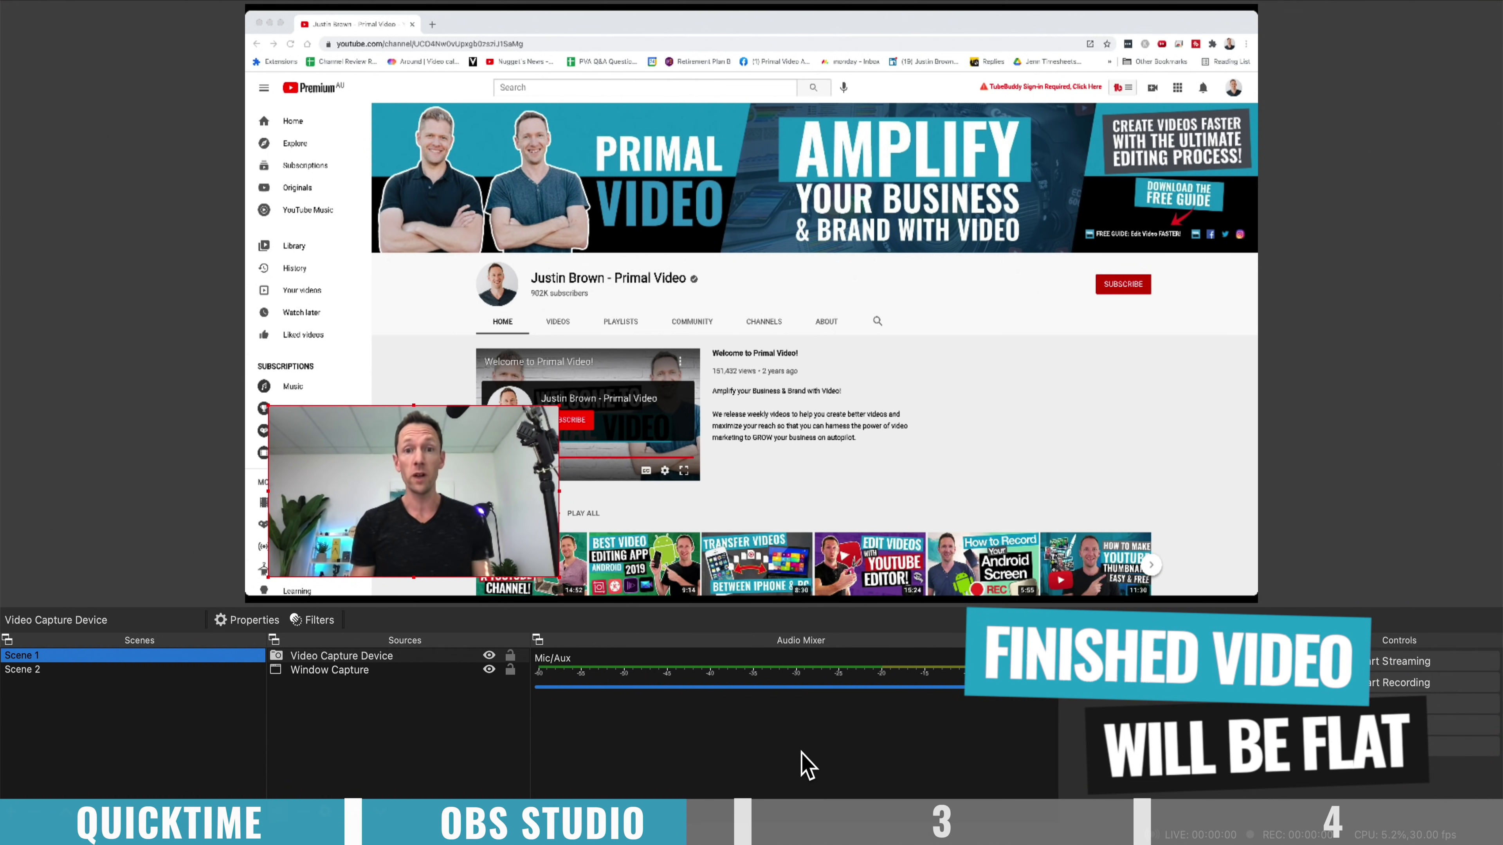
{"action": "left_click", "coordinate": [304, 656]}
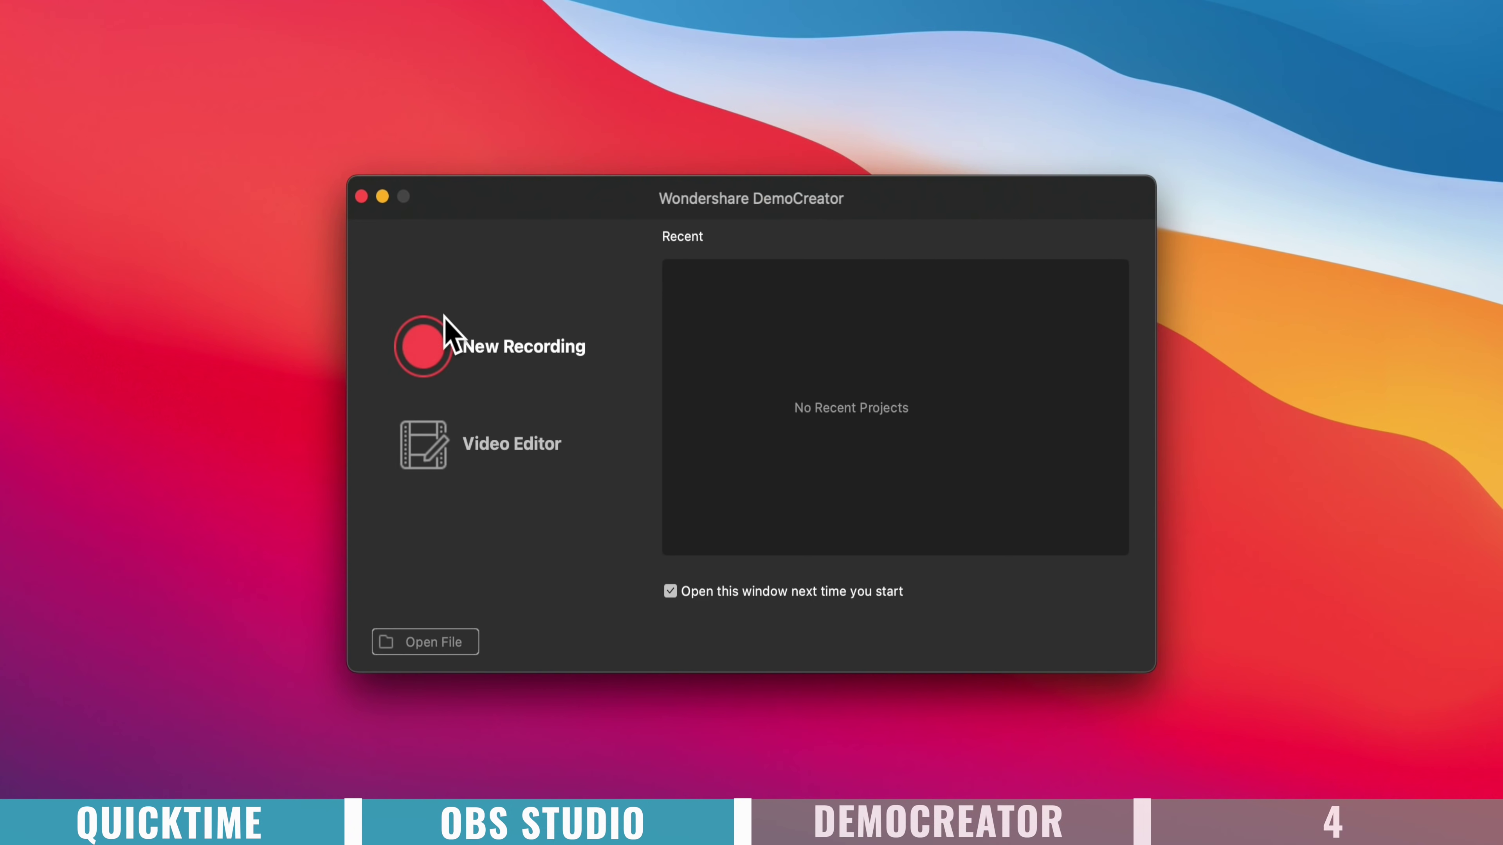
Step: Start a new DemoCreator recording, centre the recorder panel and open its capture settings
{"action": "left_click", "coordinate": [422, 346]}
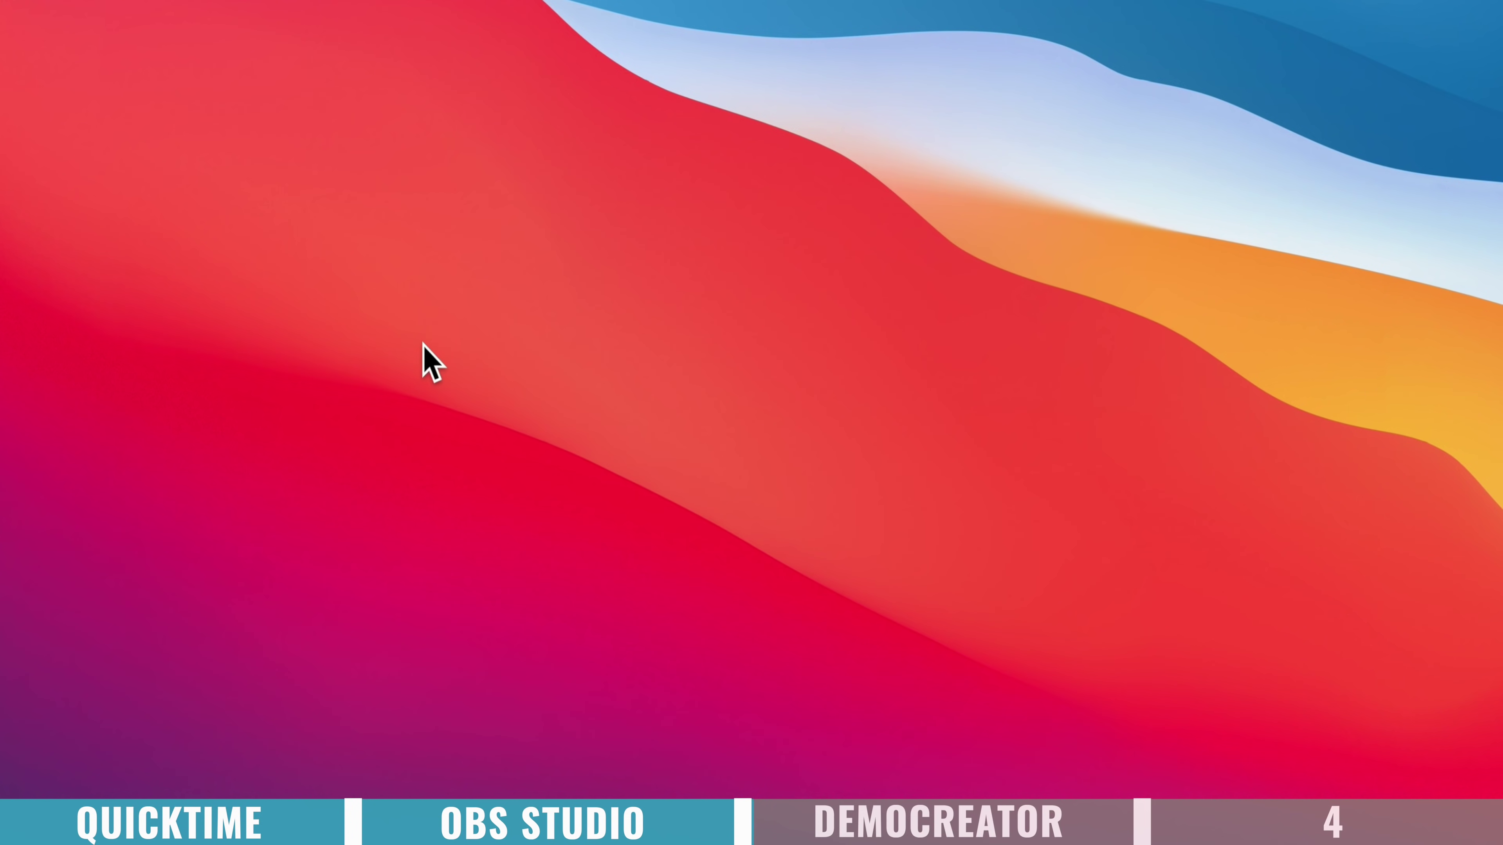
{"action": "left_click_drag", "start_coordinate": [1218, 729], "coordinate": [904, 495]}
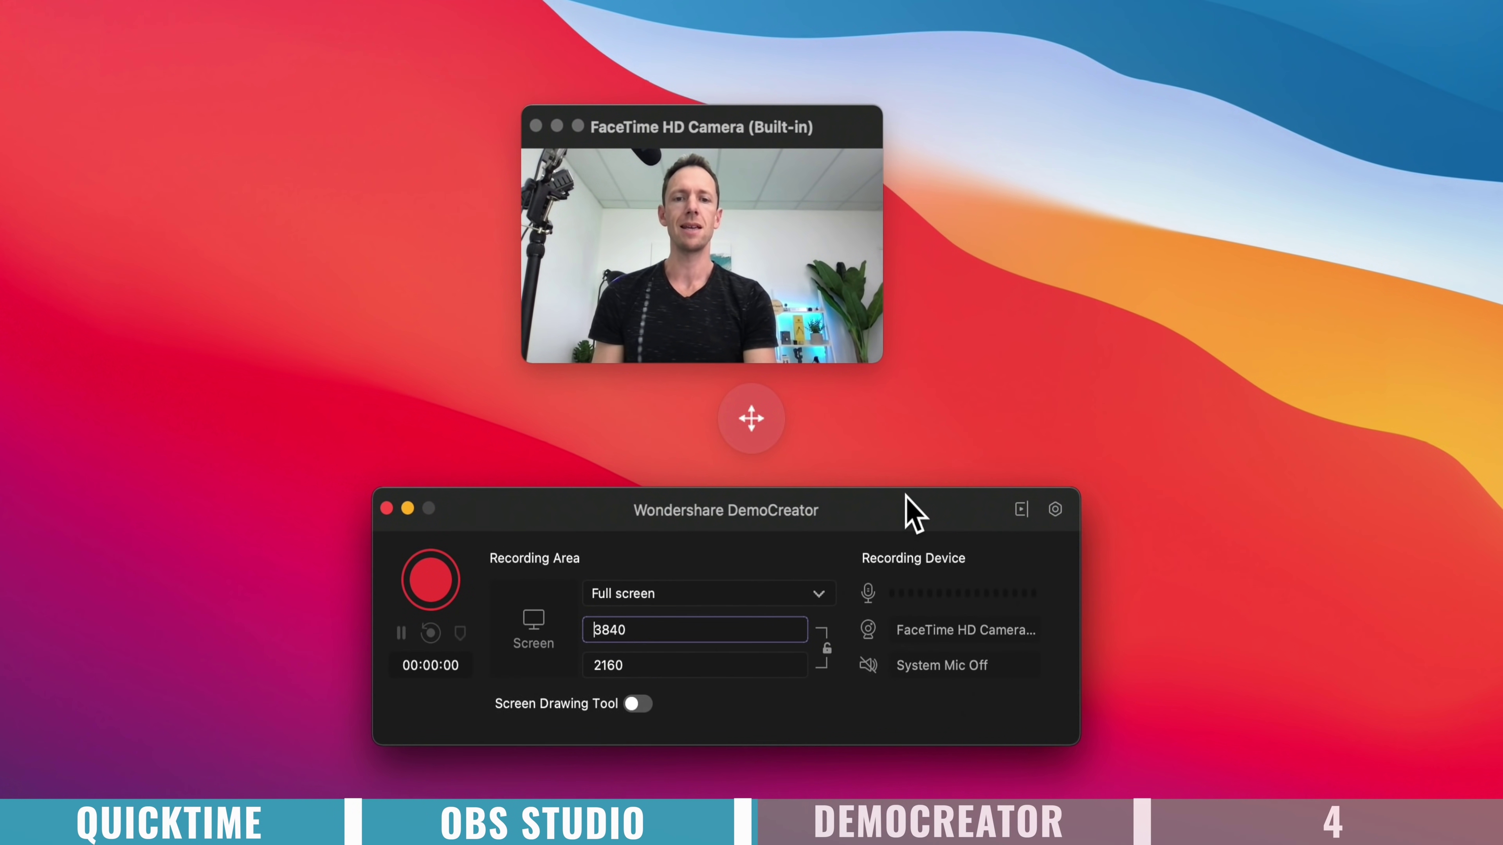
{"action": "left_click", "coordinate": [1055, 509]}
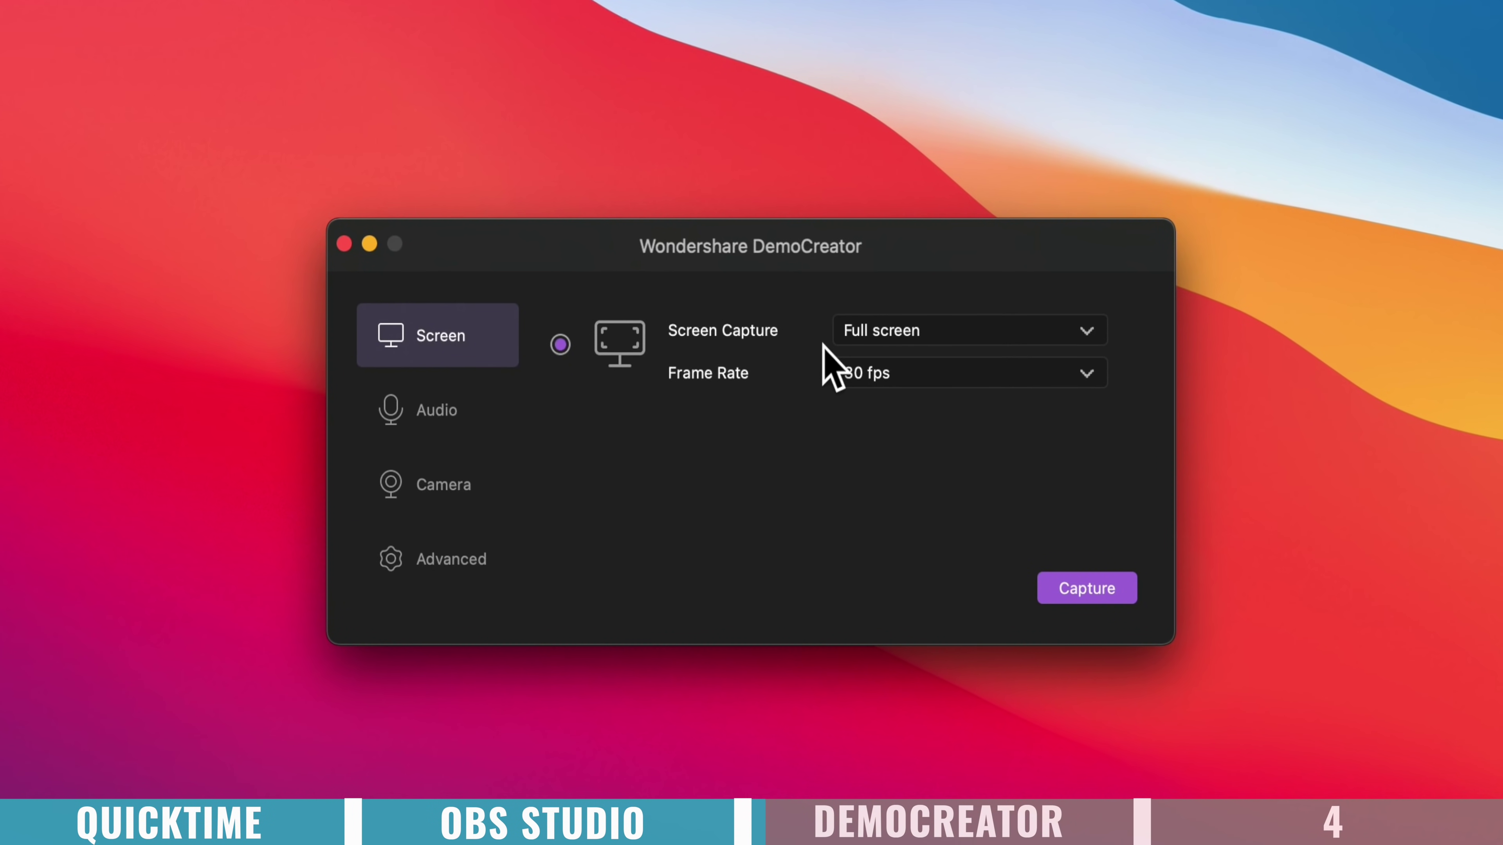
Step: Check the screen capture area options and frame rates, keeping full screen at 30 fps
{"action": "left_click", "coordinate": [869, 336]}
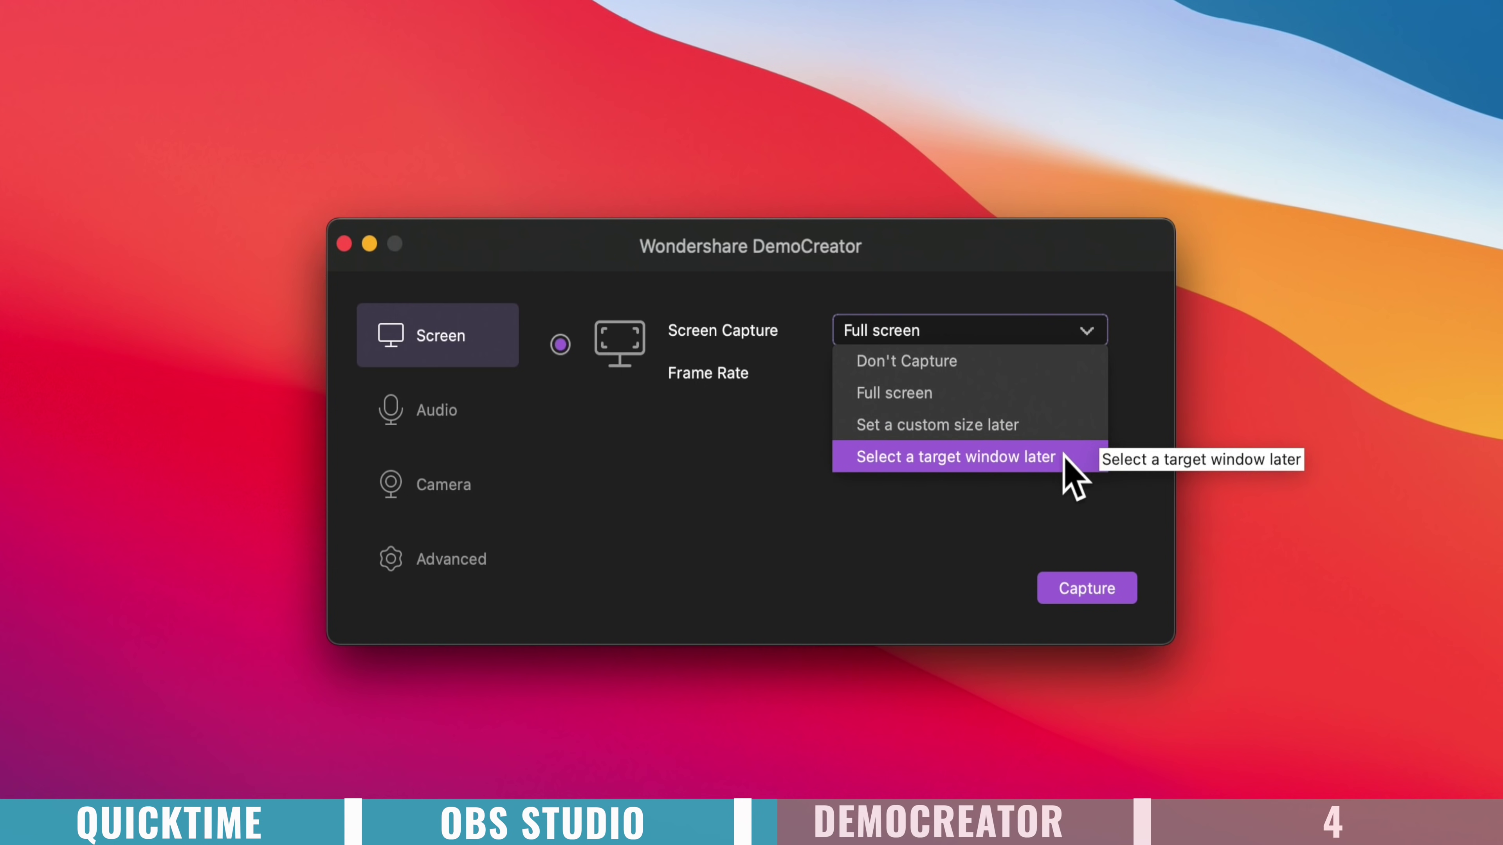
{"action": "left_click", "coordinate": [766, 410]}
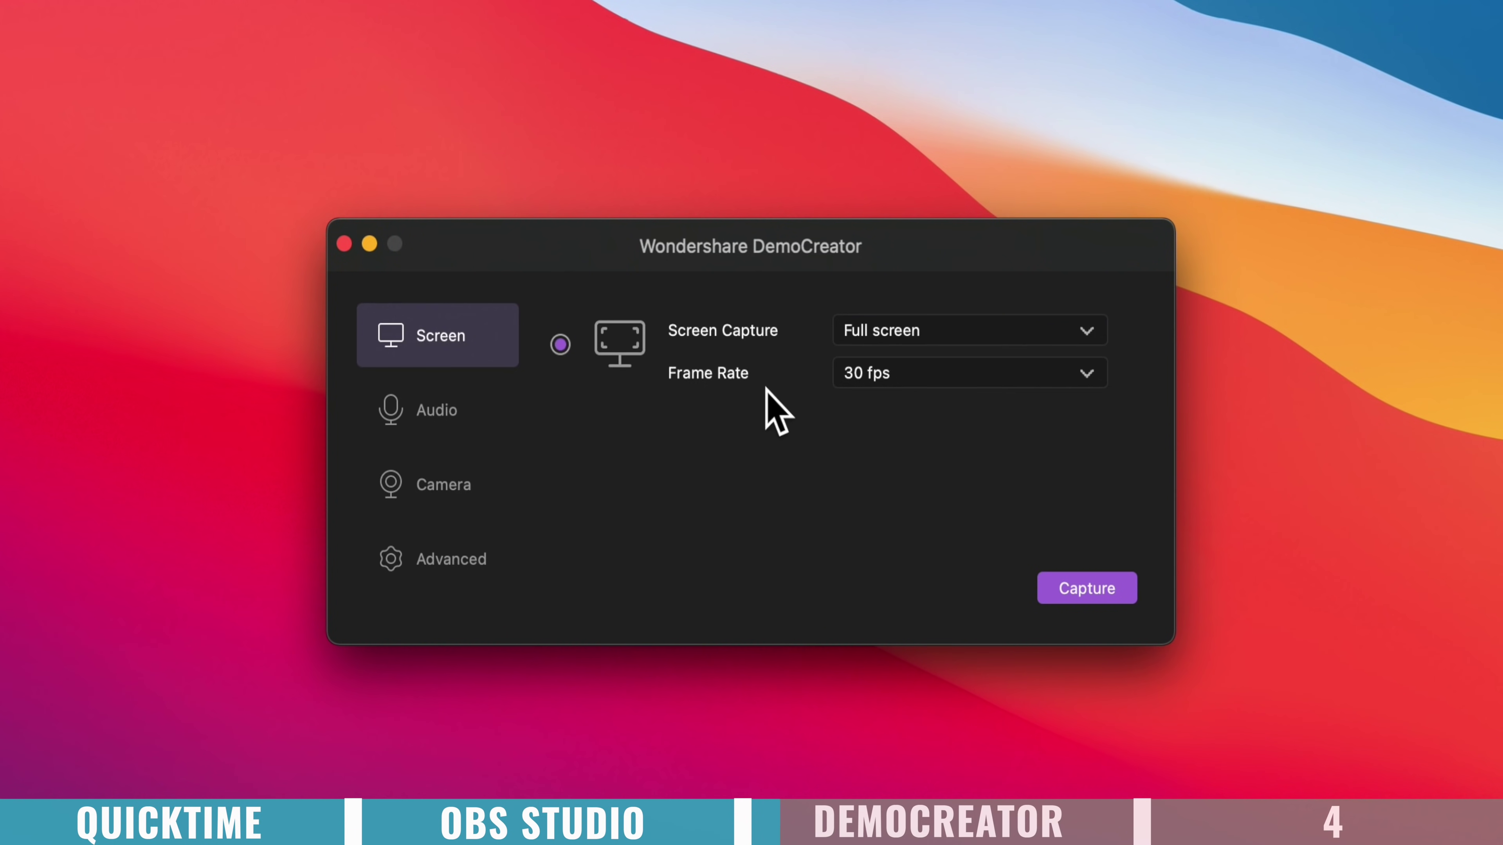
{"action": "left_click", "coordinate": [974, 376]}
{"action": "scroll", "coordinate": [976, 432], "scroll_direction": "up", "scroll_amount": 1}
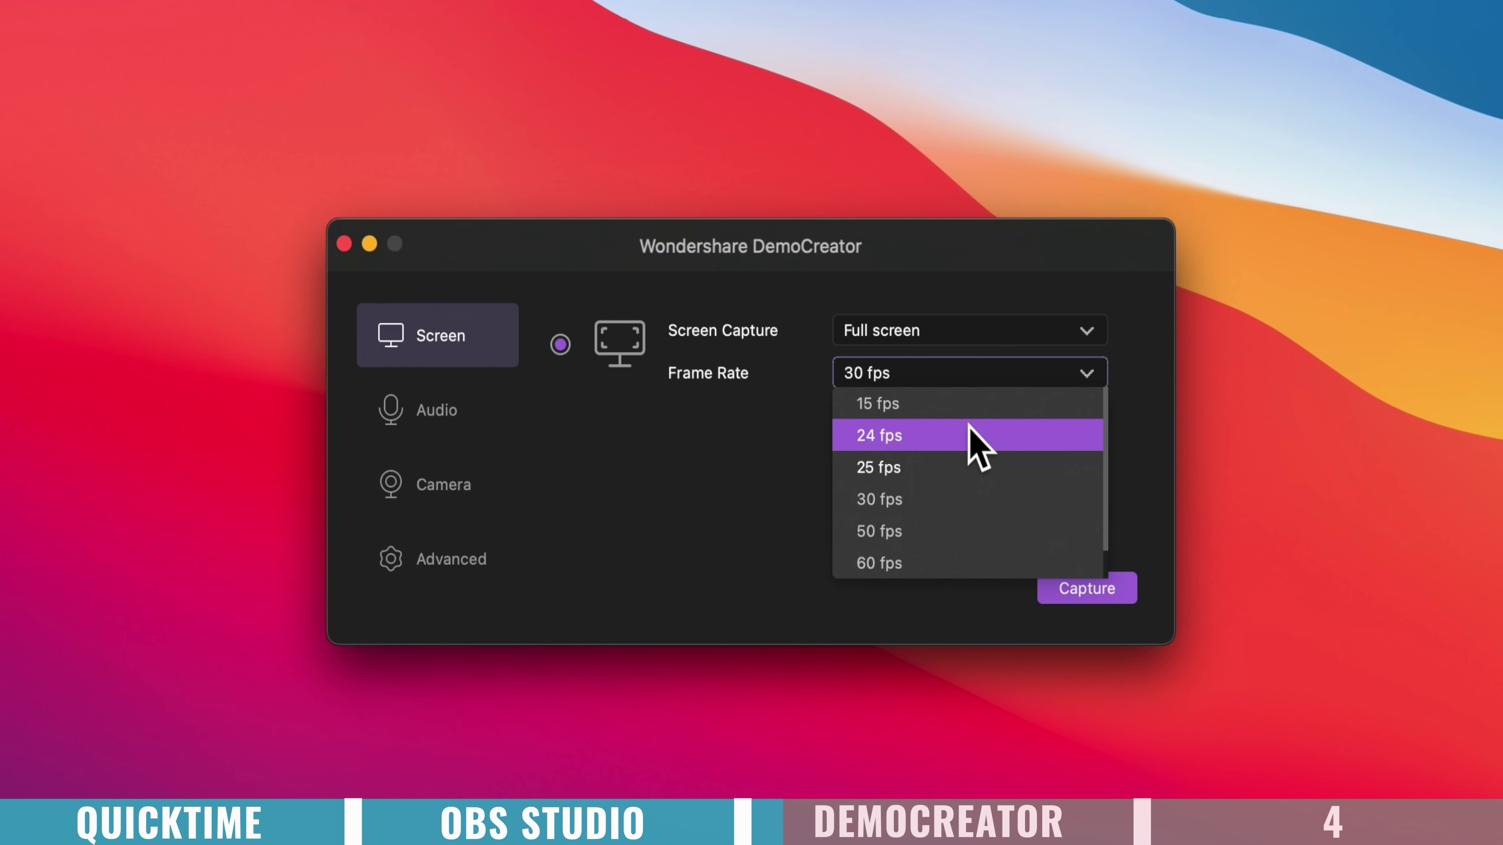
{"action": "scroll", "coordinate": [982, 465], "scroll_direction": "down", "scroll_amount": 1}
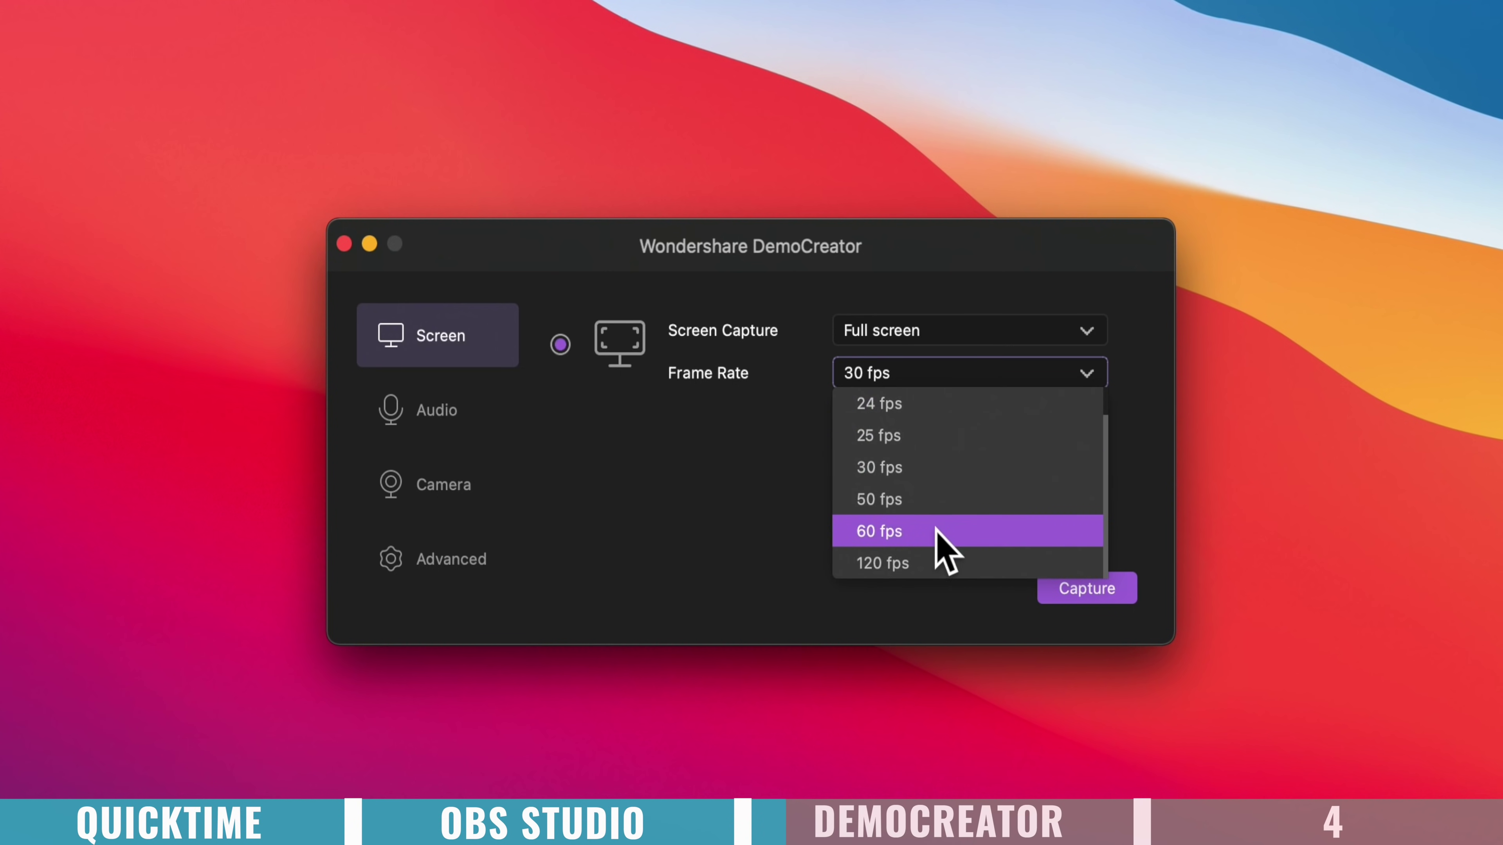
{"action": "left_click", "coordinate": [768, 519]}
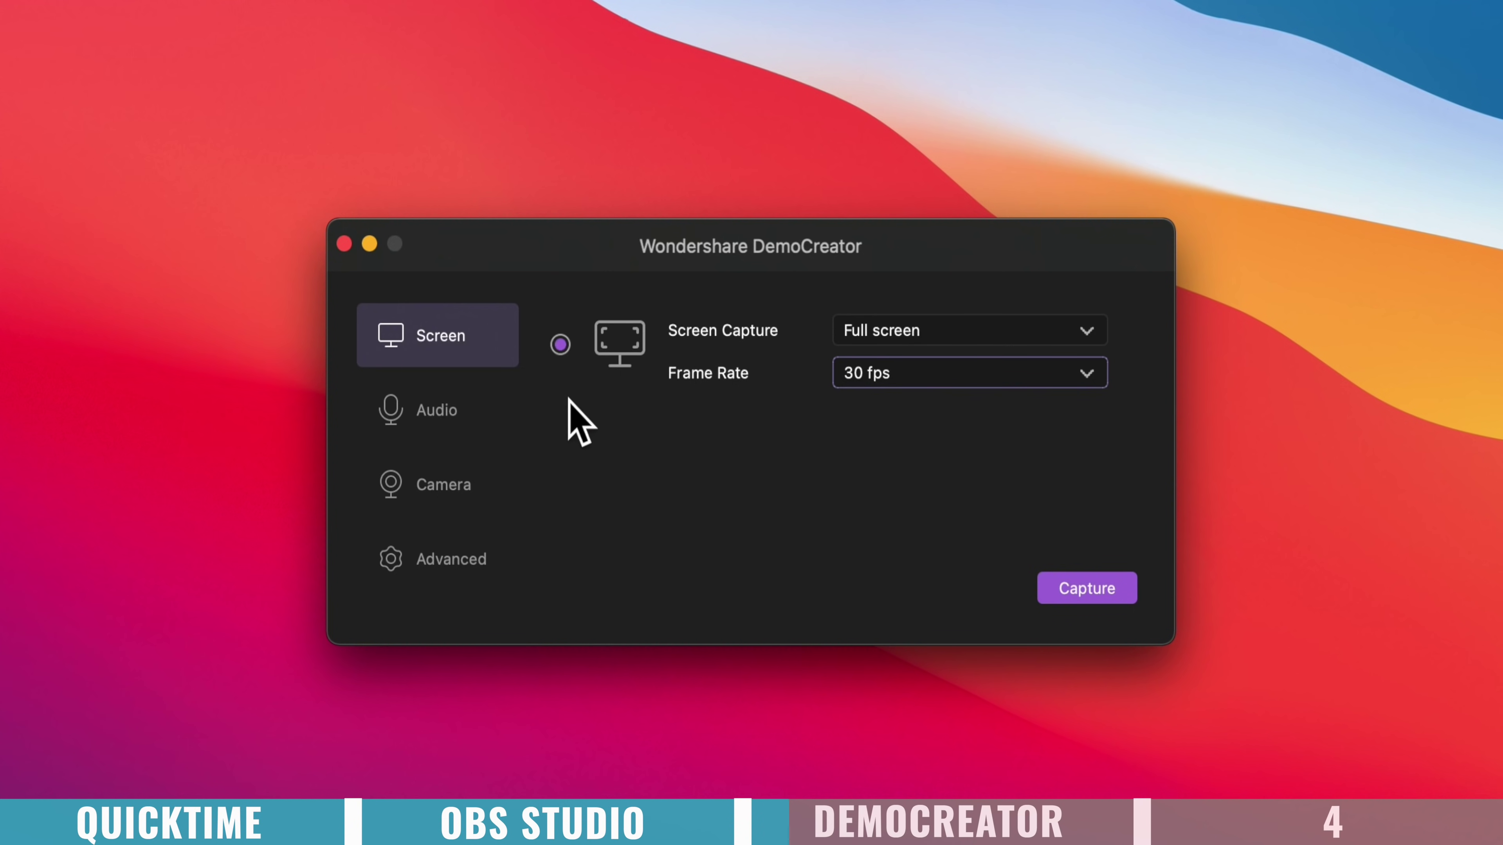
Step: Check the microphone list, then confirm the FaceTime HD Camera in the Camera settings
{"action": "left_click", "coordinate": [421, 428]}
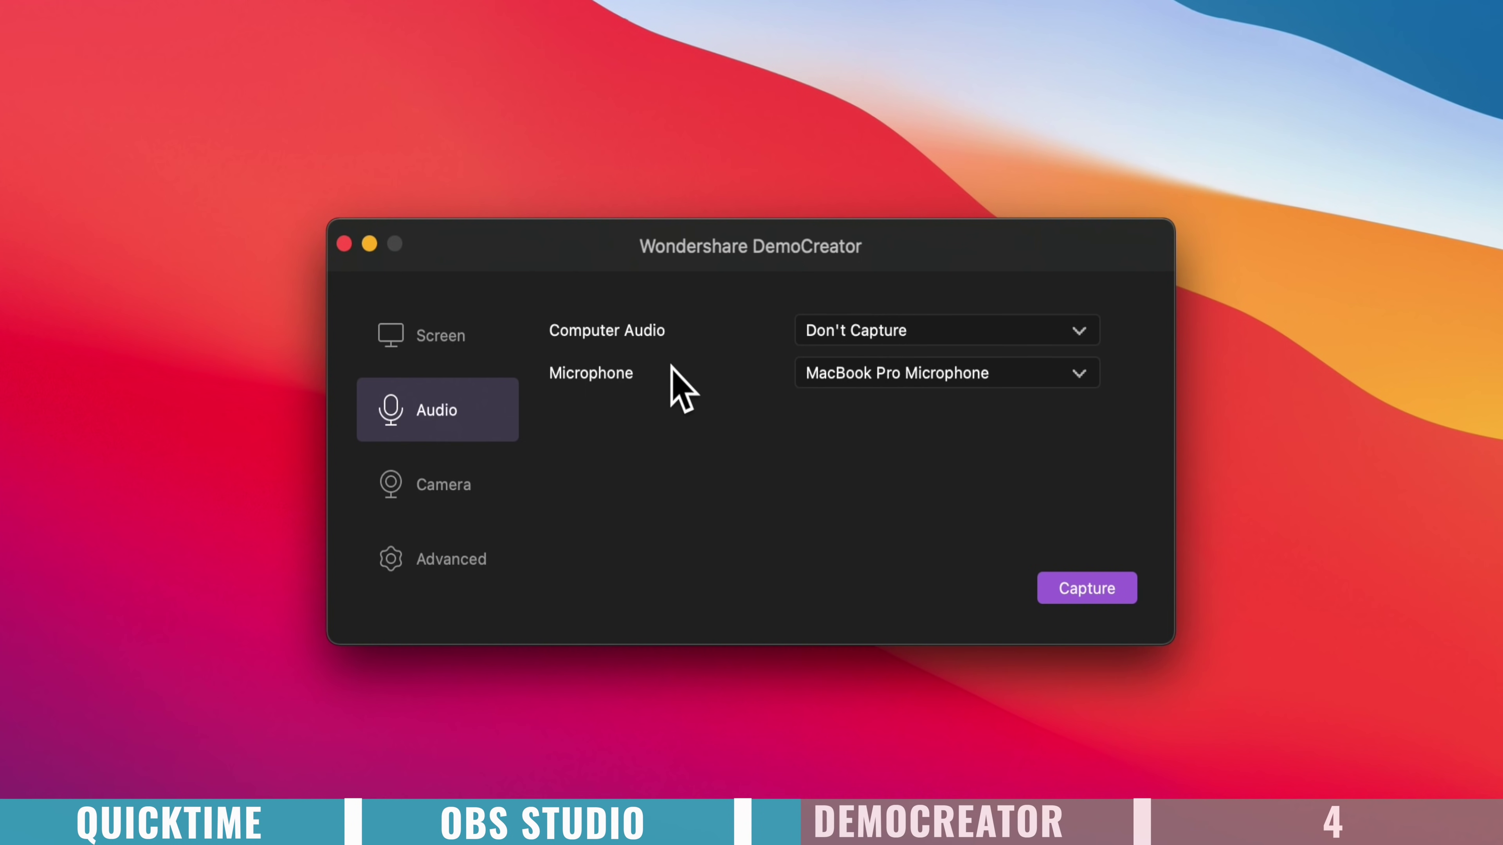
{"action": "left_click", "coordinate": [903, 374]}
{"action": "left_click", "coordinate": [954, 377]}
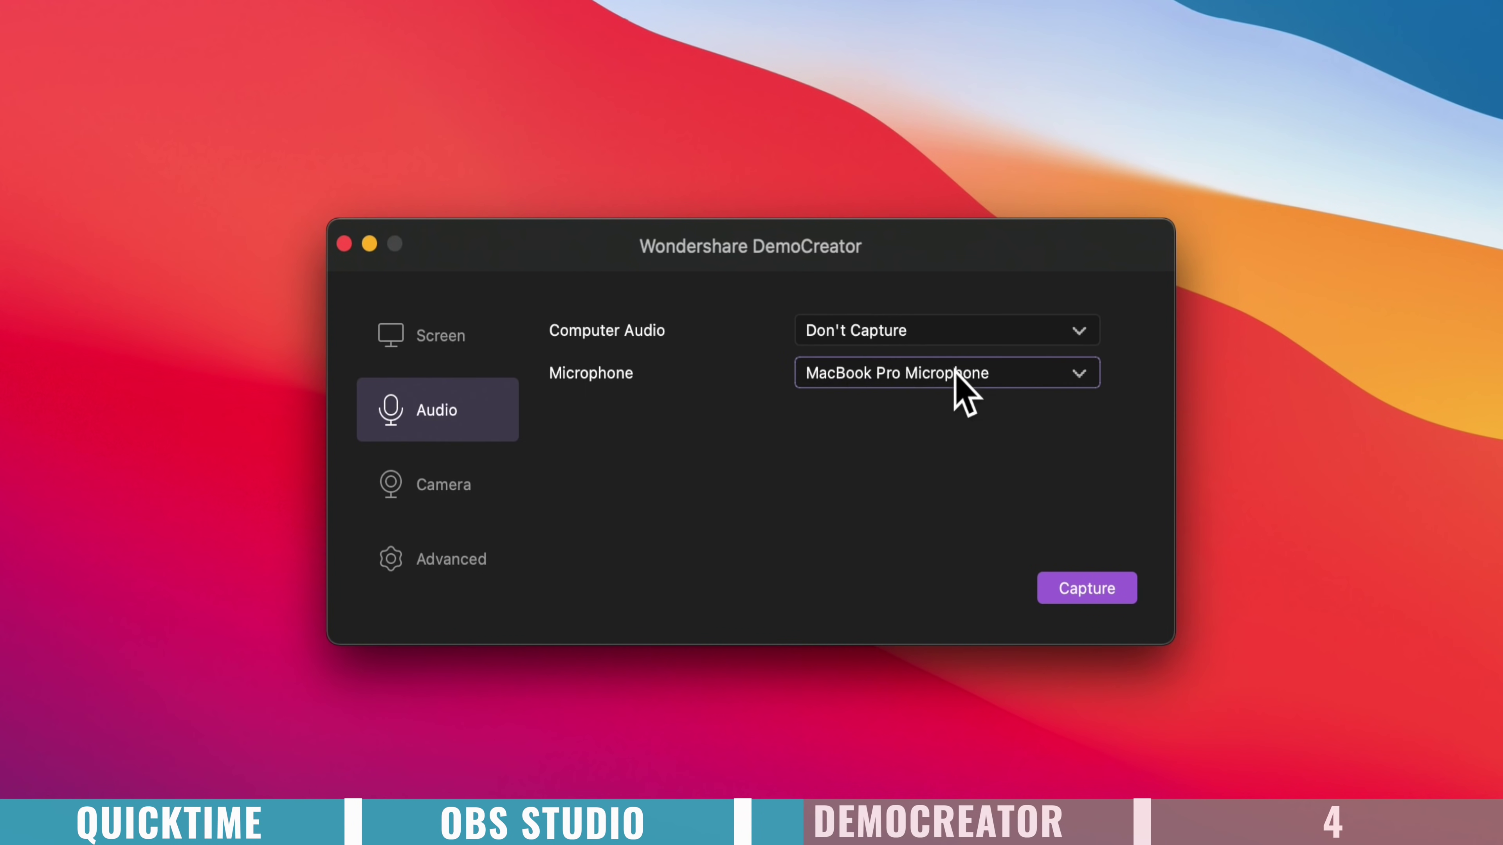
{"action": "left_click", "coordinate": [459, 509]}
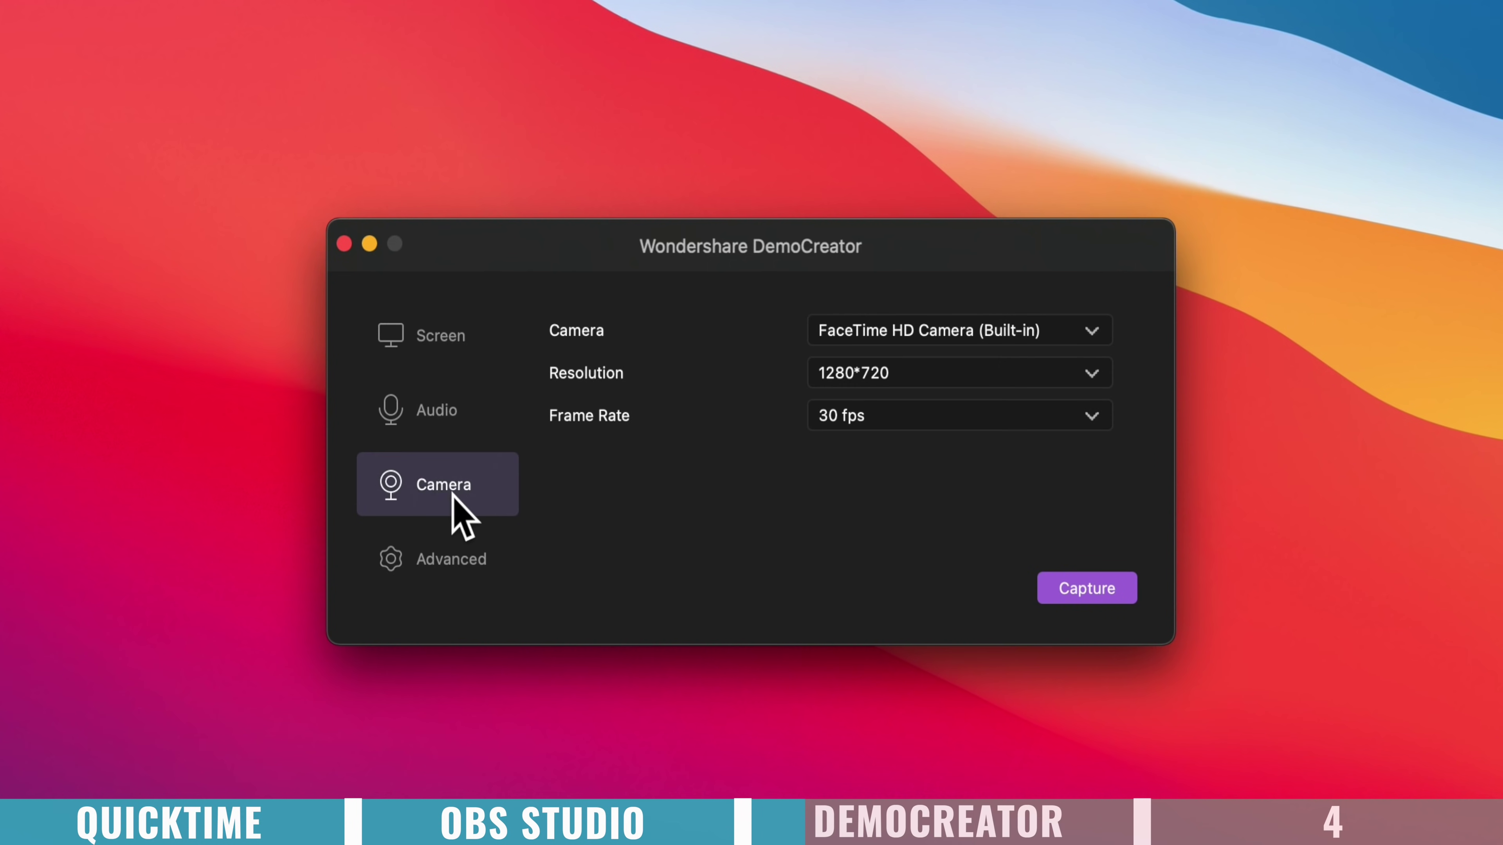
{"action": "left_click", "coordinate": [977, 331]}
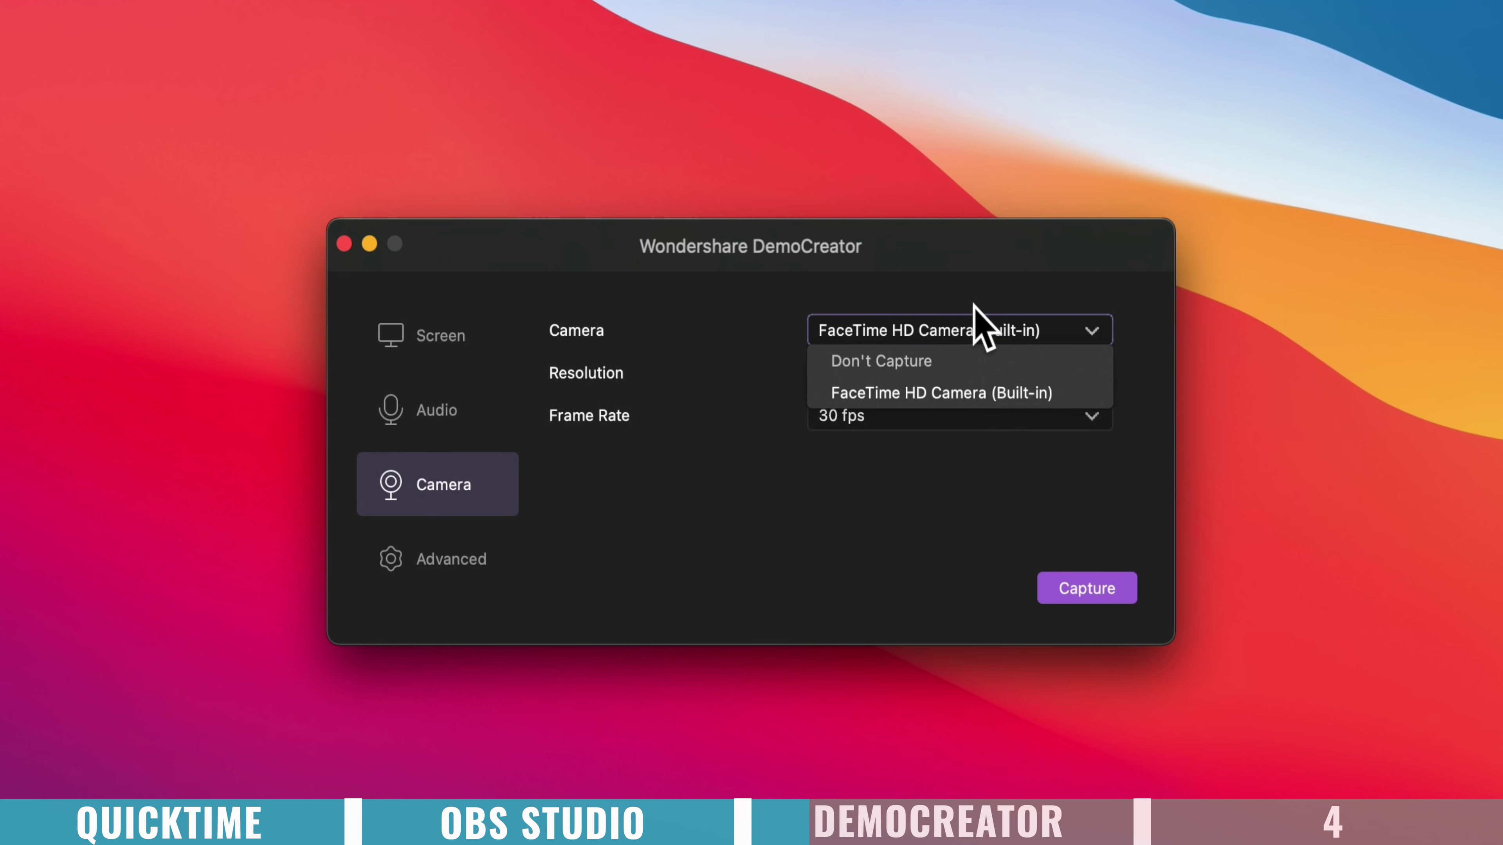
{"action": "left_click", "coordinate": [976, 322]}
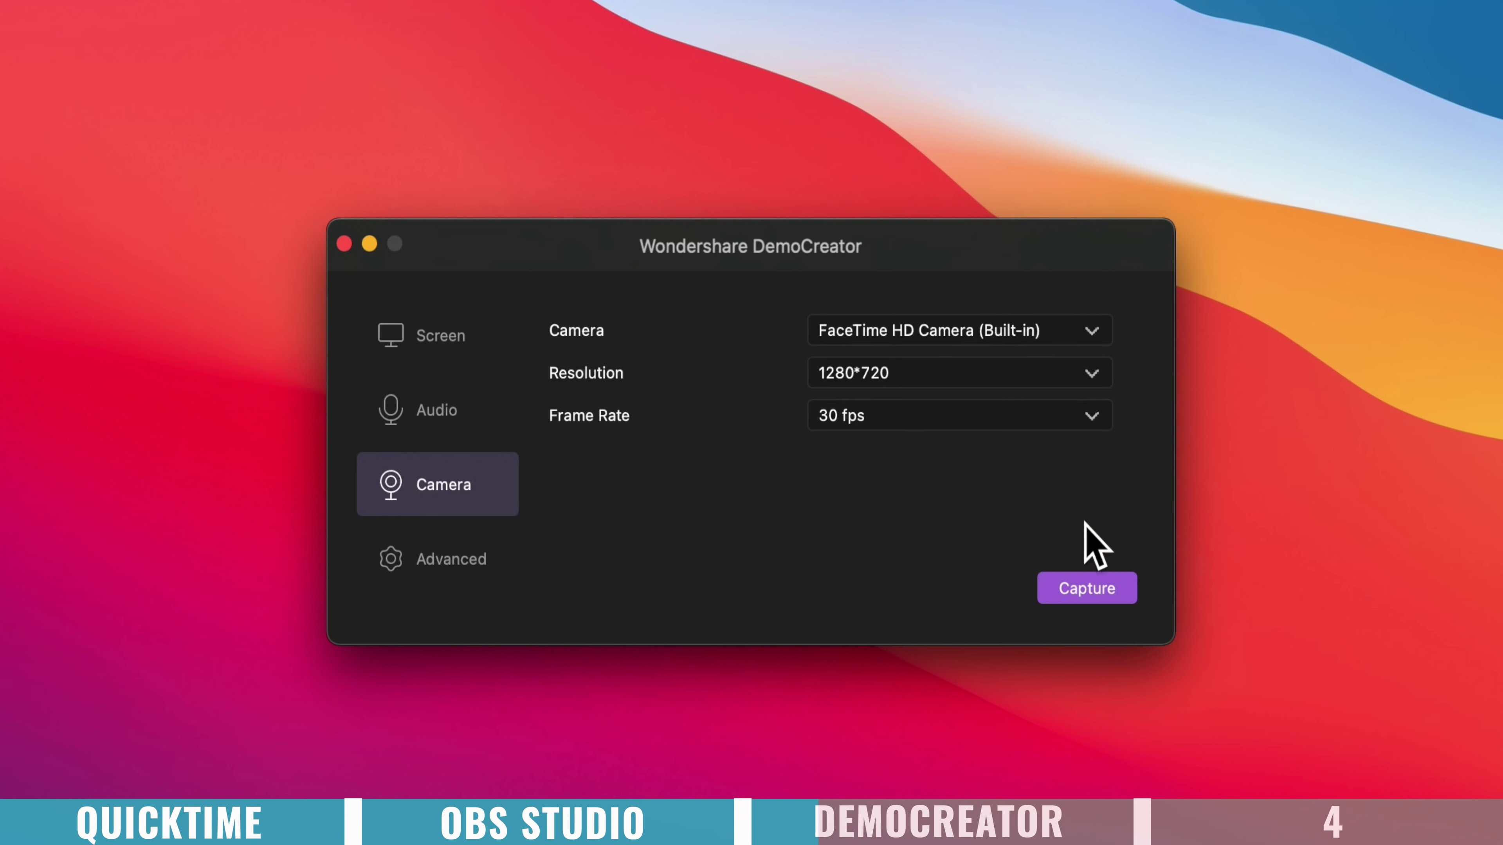
Step: Shrink the recording area to a custom 3840x2108 size and start recording
{"action": "left_click", "coordinate": [1095, 590]}
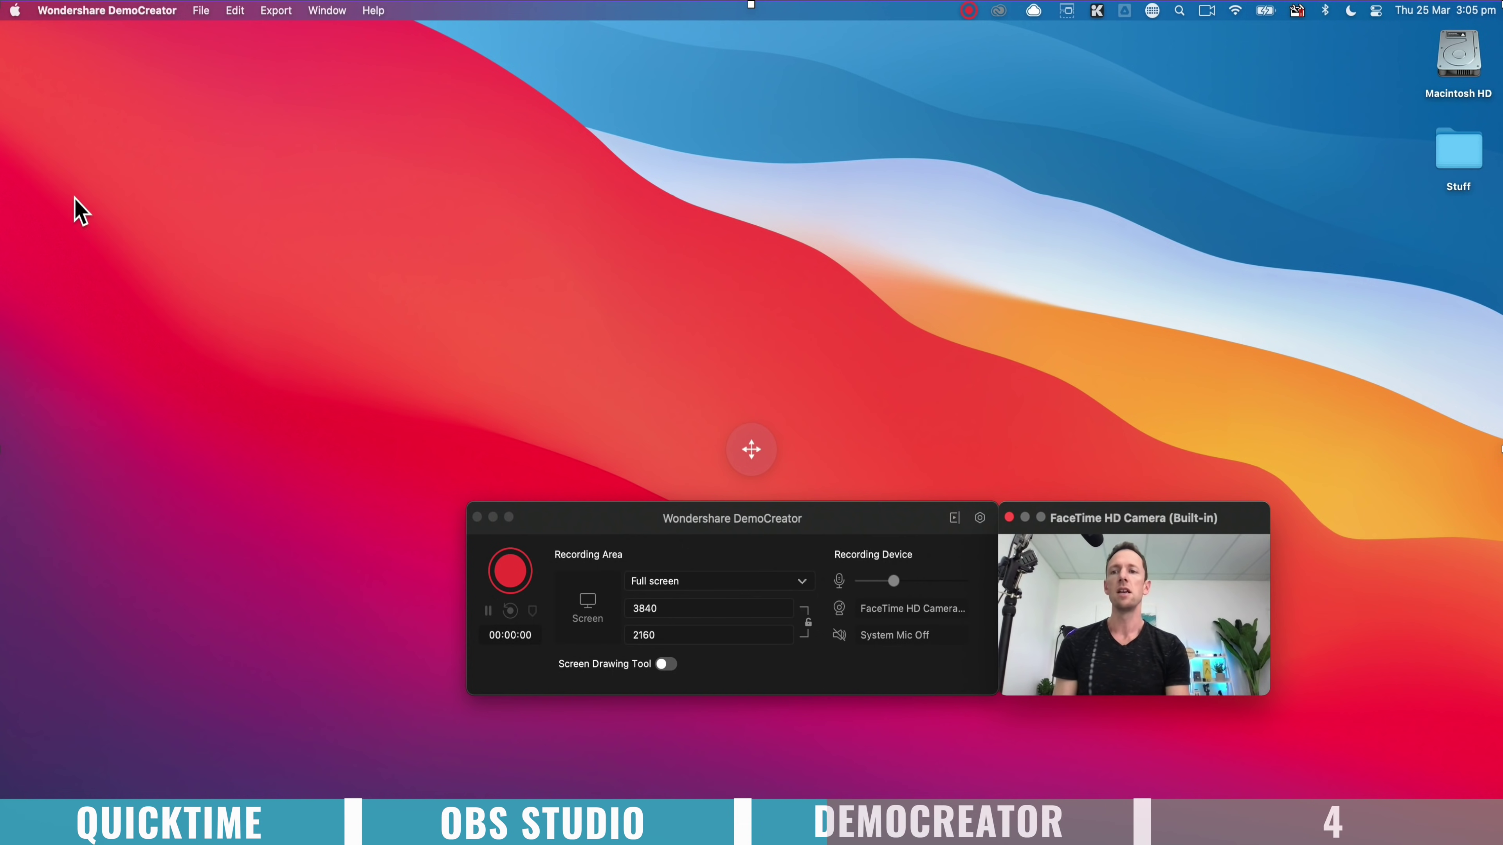
{"action": "mouse_move", "coordinate": [3, 12]}
{"action": "left_mouse_down"}
{"action": "mouse_move", "coordinate": [413, 251]}
{"action": "mouse_move", "coordinate": [169, 154]}
{"action": "mouse_move", "coordinate": [1, 22]}
{"action": "left_mouse_up"}
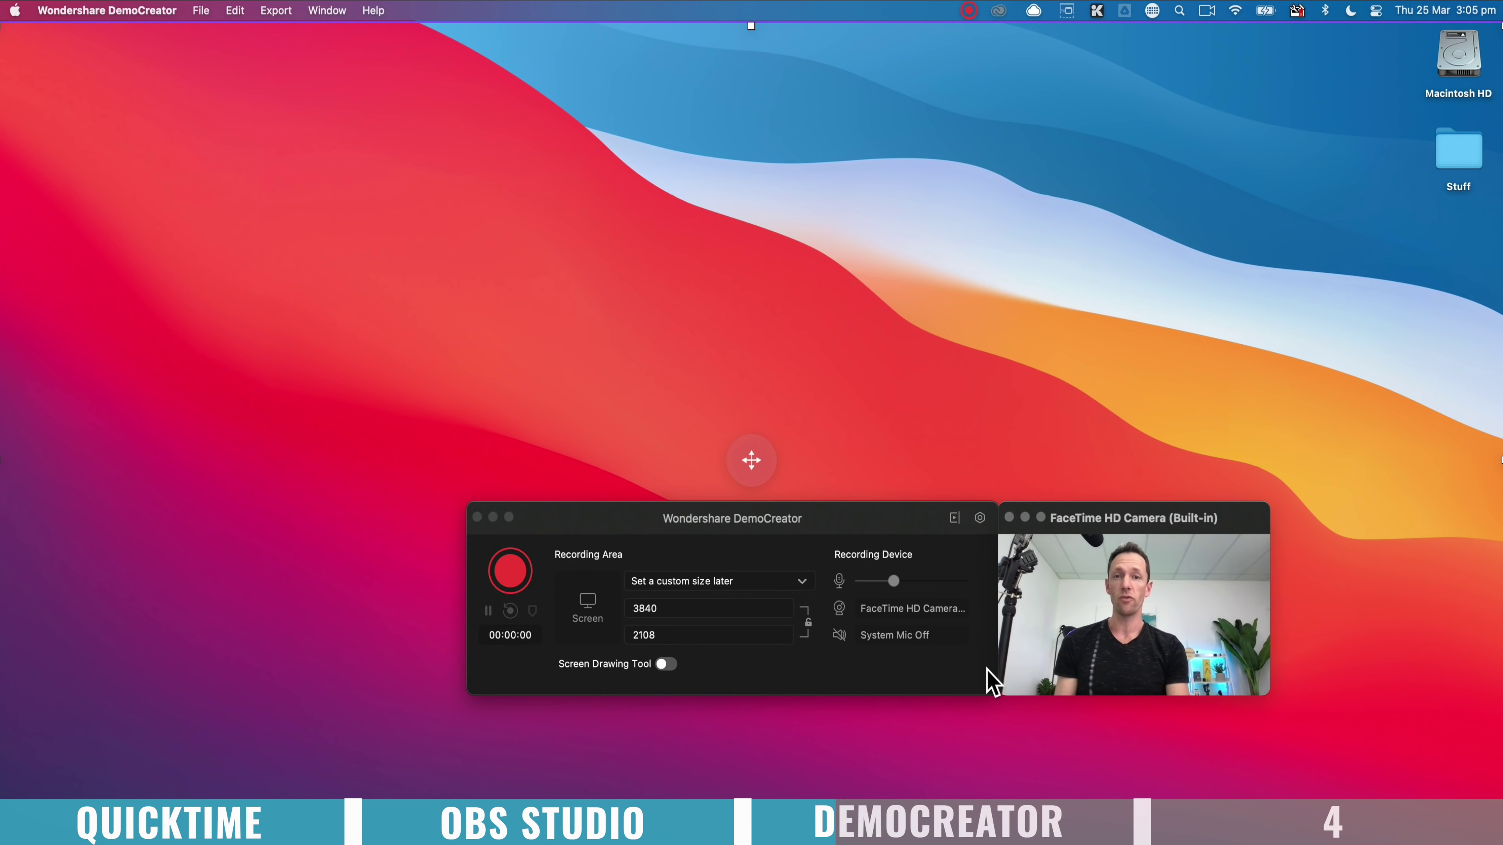
{"action": "left_click", "coordinate": [511, 585]}
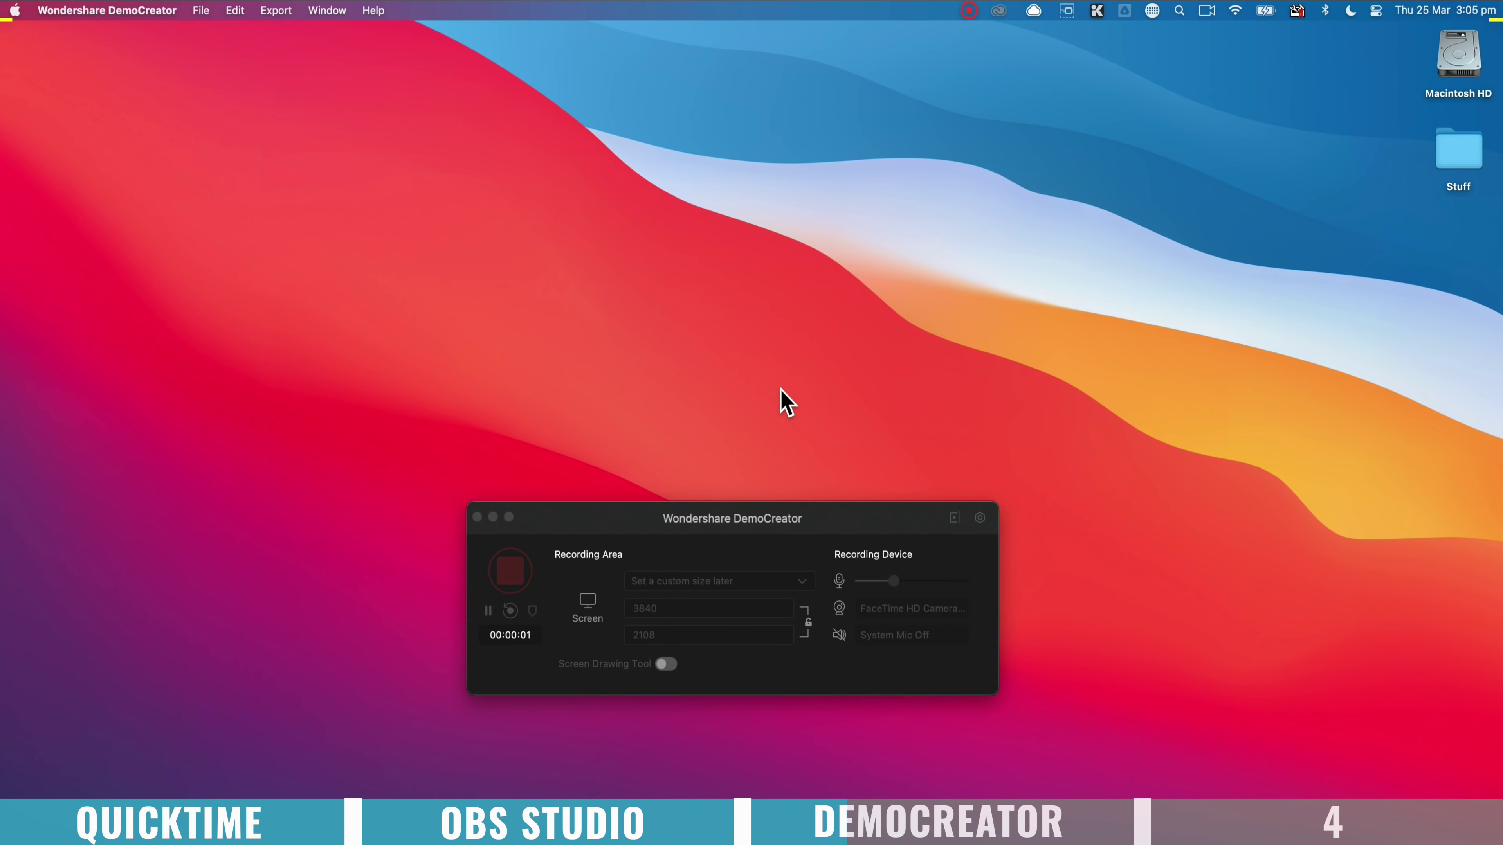
Step: Turn on ScreenDrawing from the recorder's menu-bar options
{"action": "left_click", "coordinate": [969, 11]}
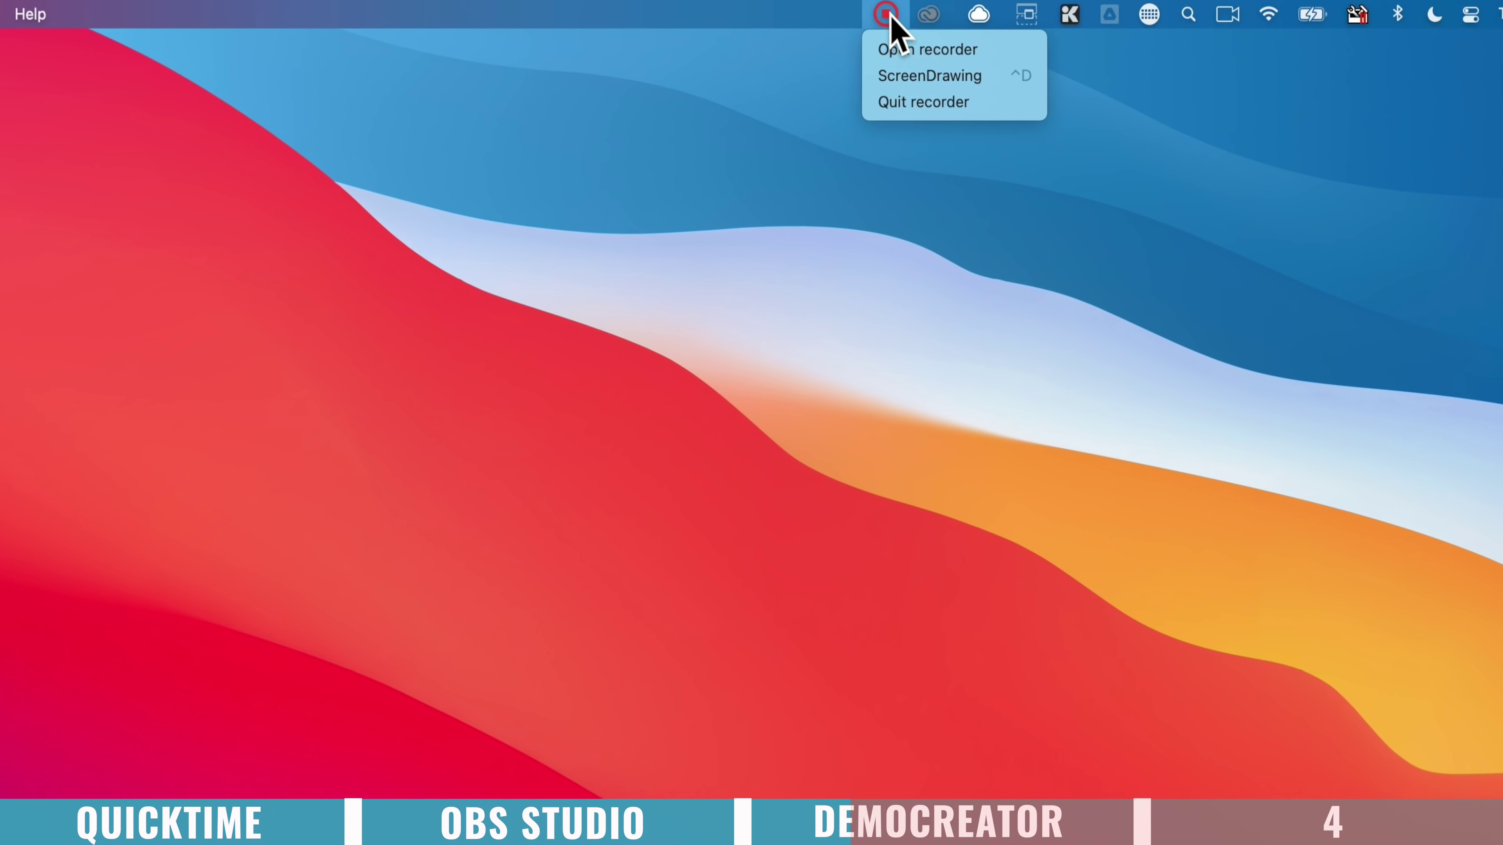
{"action": "left_click", "coordinate": [888, 16]}
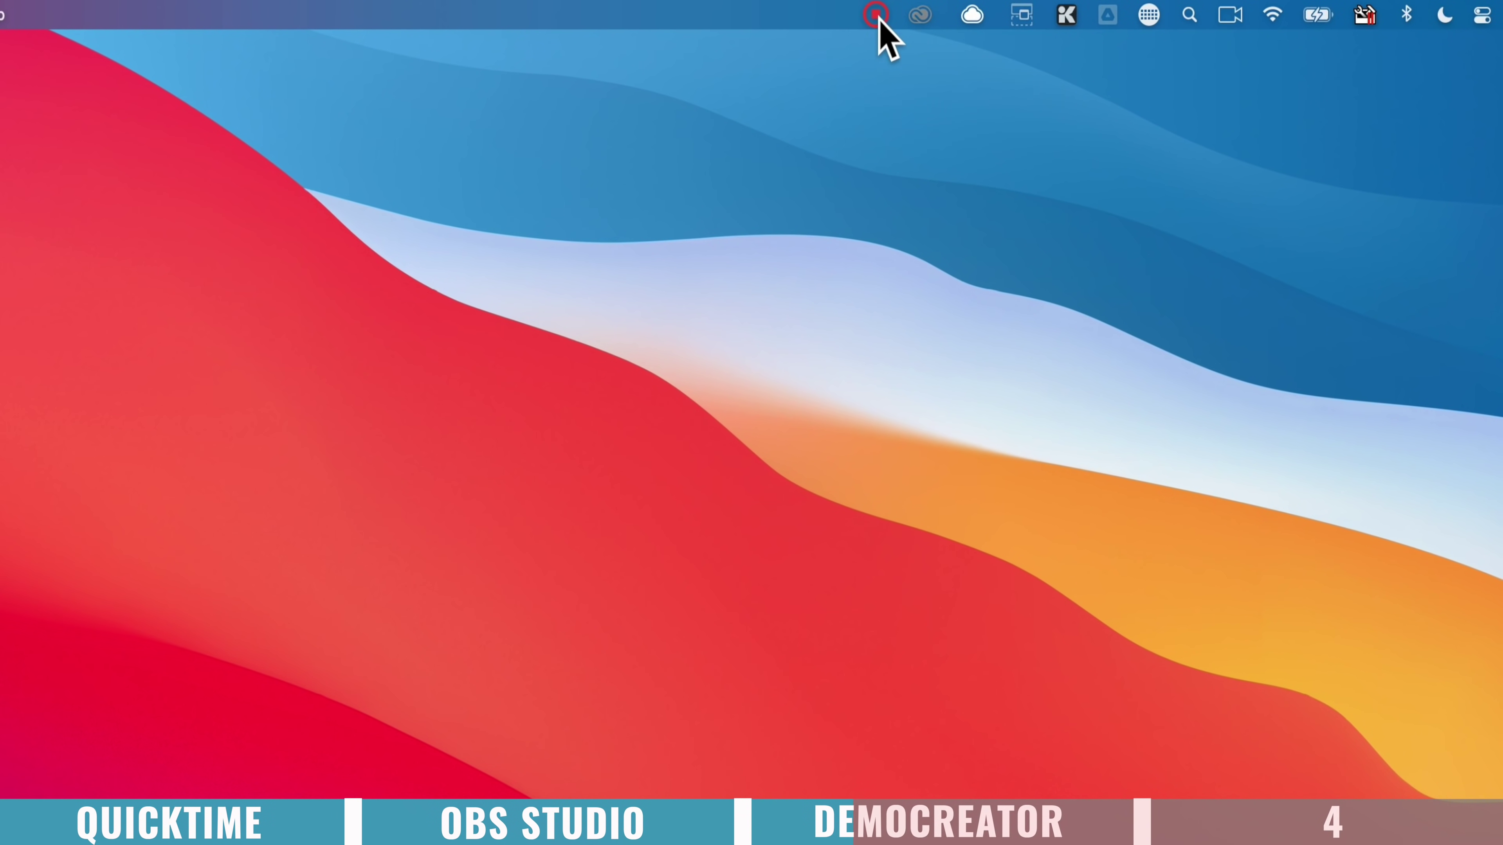
{"action": "left_click", "coordinate": [875, 15]}
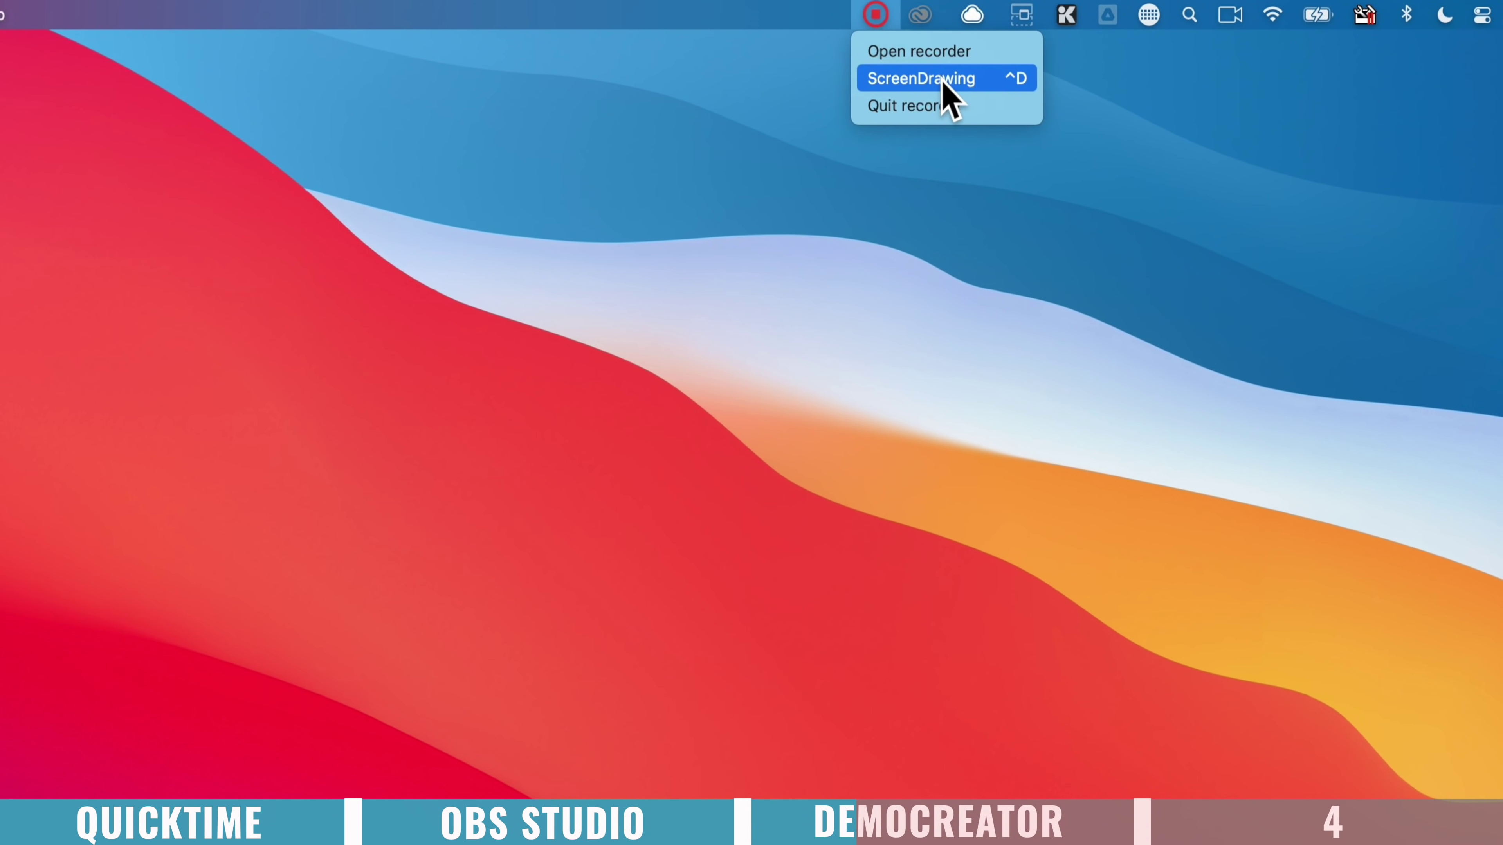
{"action": "left_click", "coordinate": [947, 97]}
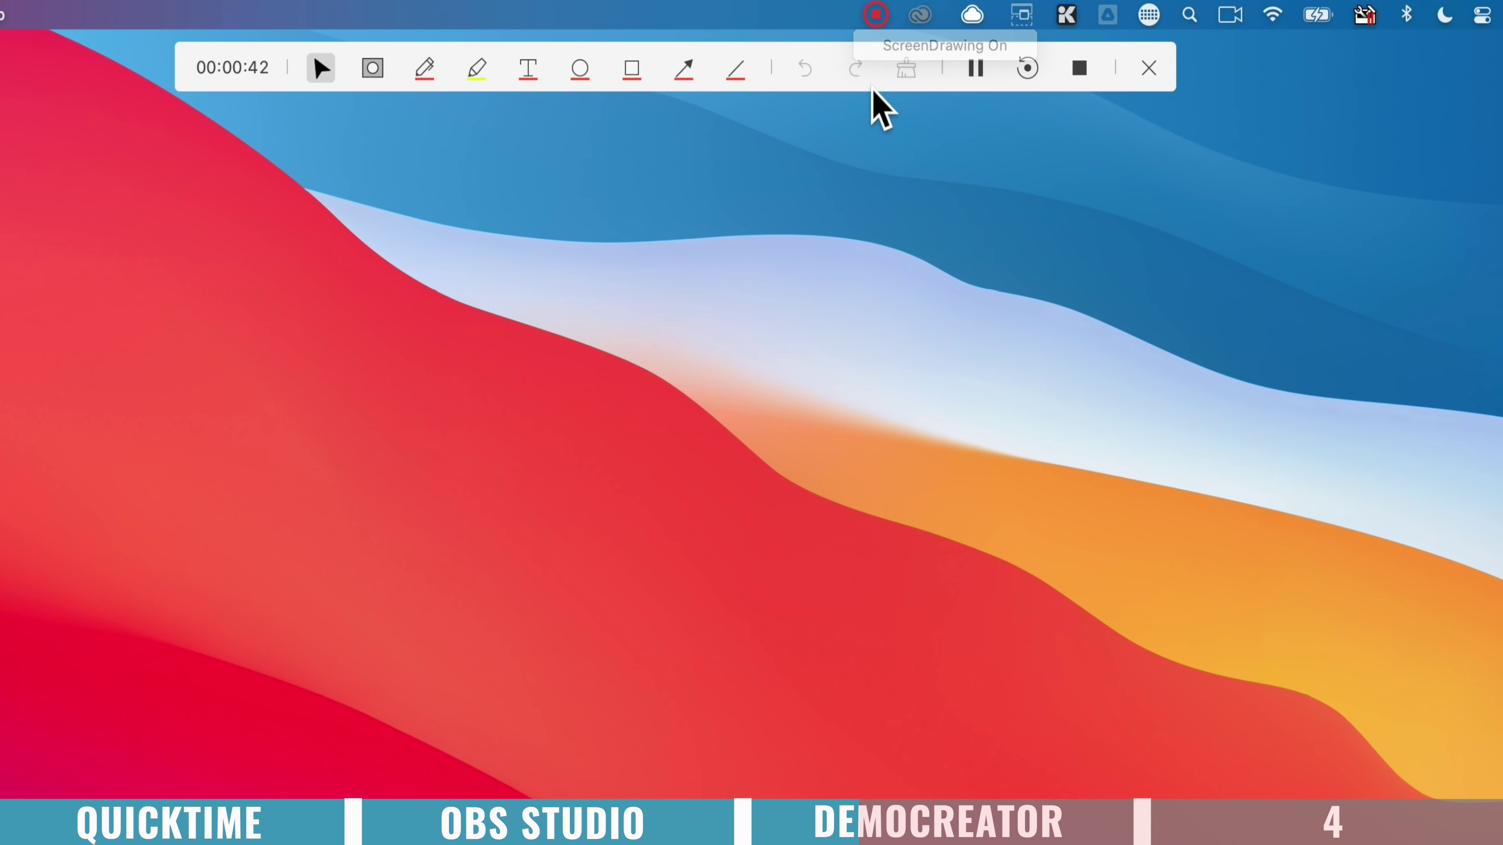
Step: Add a 'text!!!' text annotation on the desktop
{"action": "left_click", "coordinate": [529, 85]}
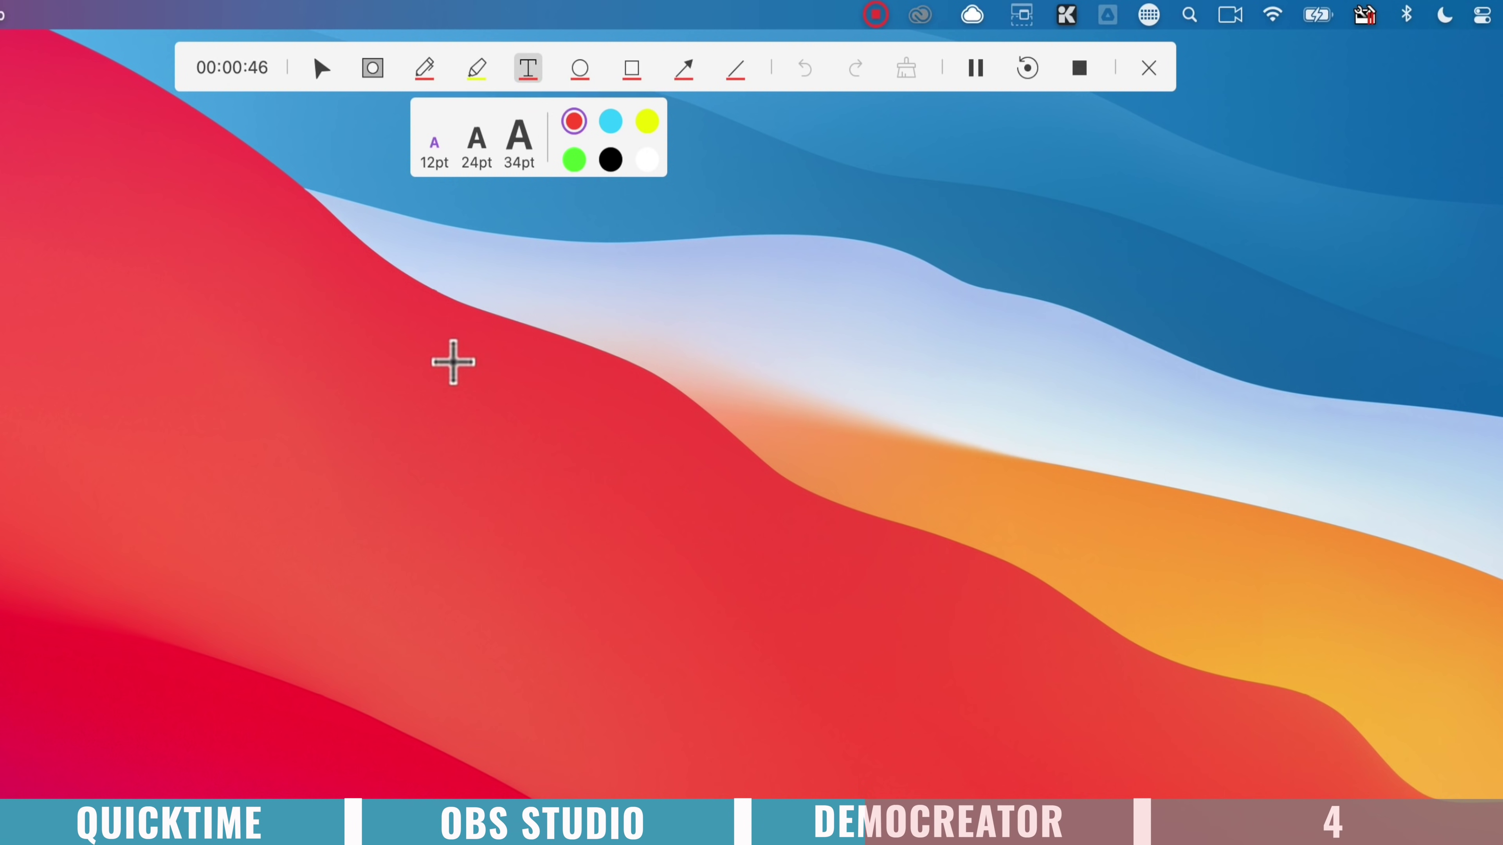
{"action": "left_click", "coordinate": [444, 364]}
{"action": "type", "text": "text!!!"}
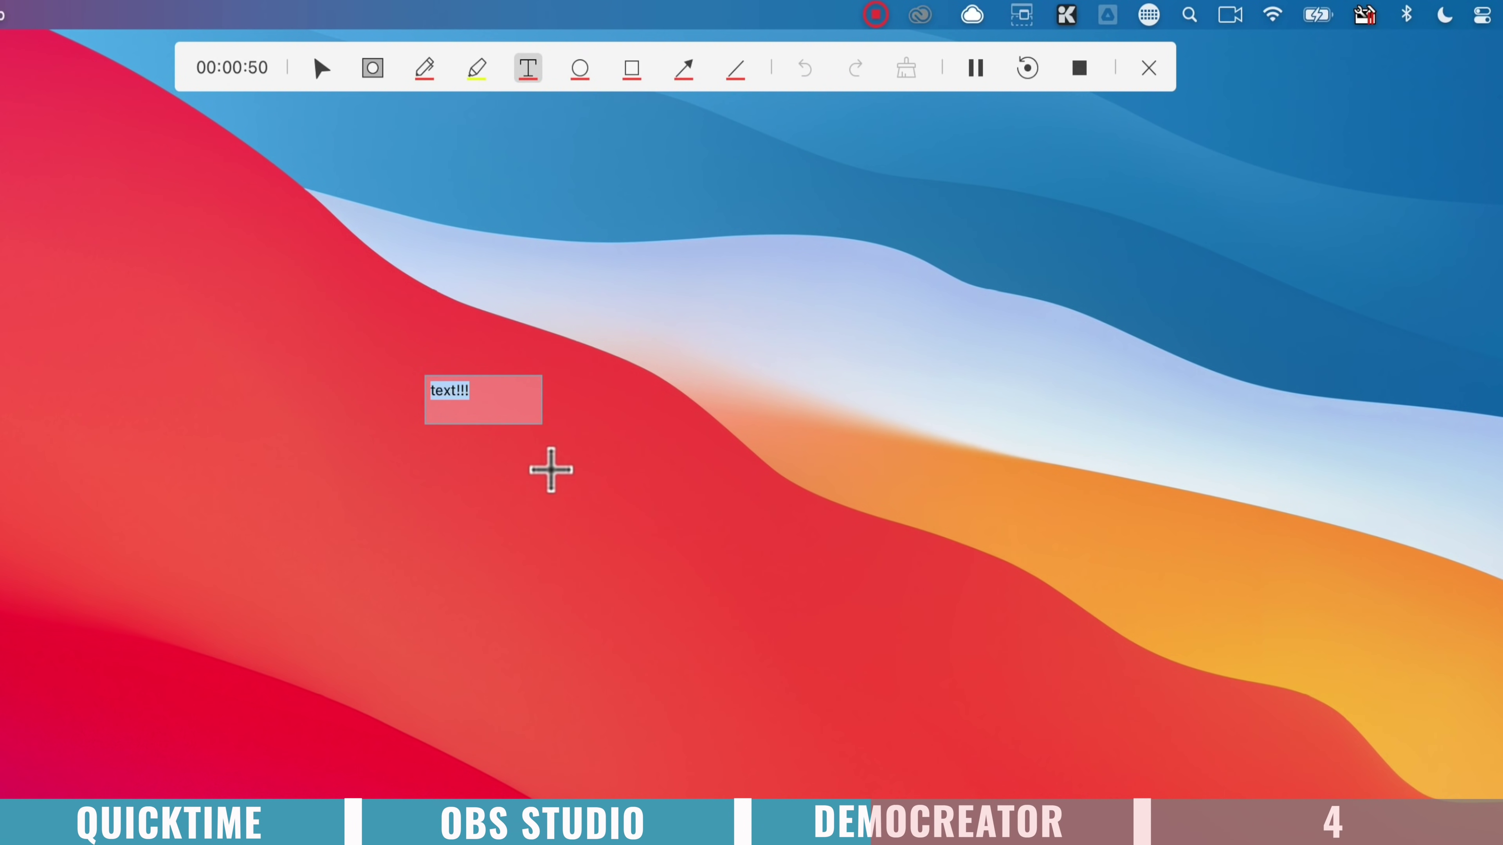
{"action": "left_click", "coordinate": [671, 342]}
Step: Draw a cyan arrow pointing down-left across the desktop, then stop the recording
{"action": "left_click", "coordinate": [690, 75]}
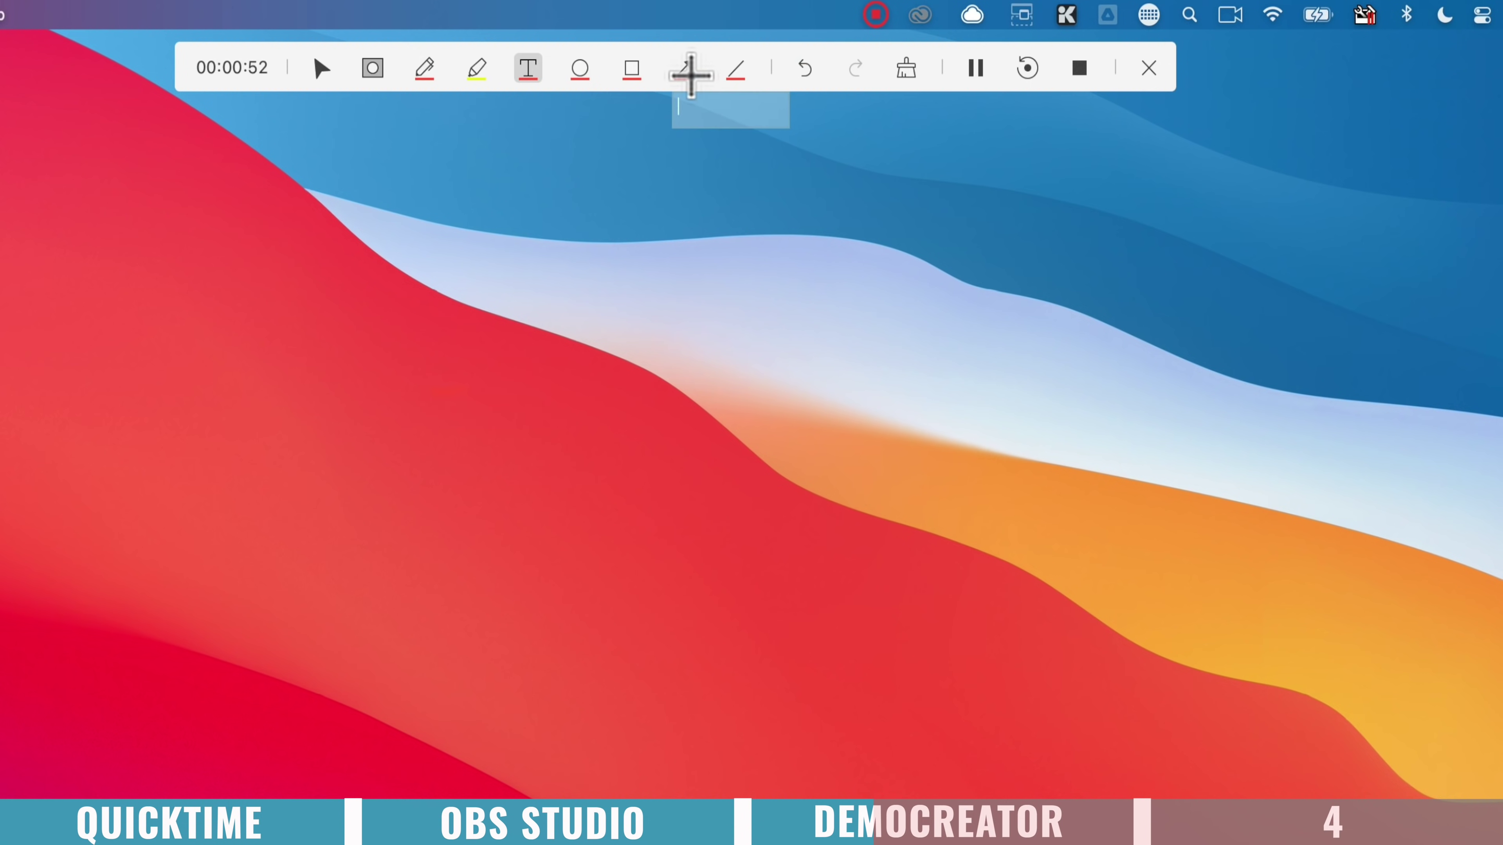
{"action": "left_click", "coordinate": [685, 71]}
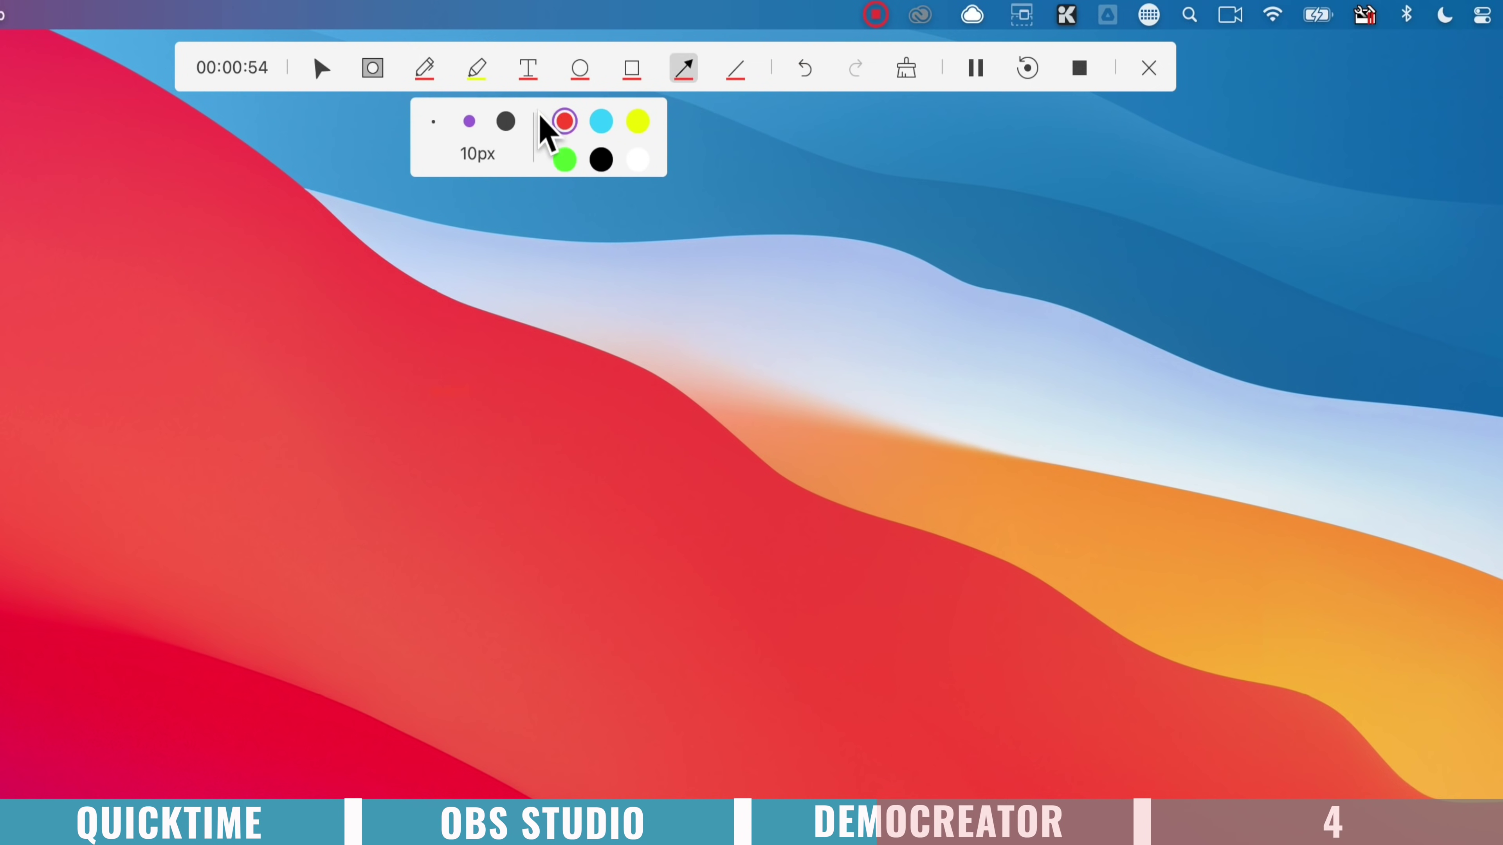
{"action": "left_click", "coordinate": [600, 123]}
{"action": "left_click_drag", "start_coordinate": [737, 210], "coordinate": [160, 505]}
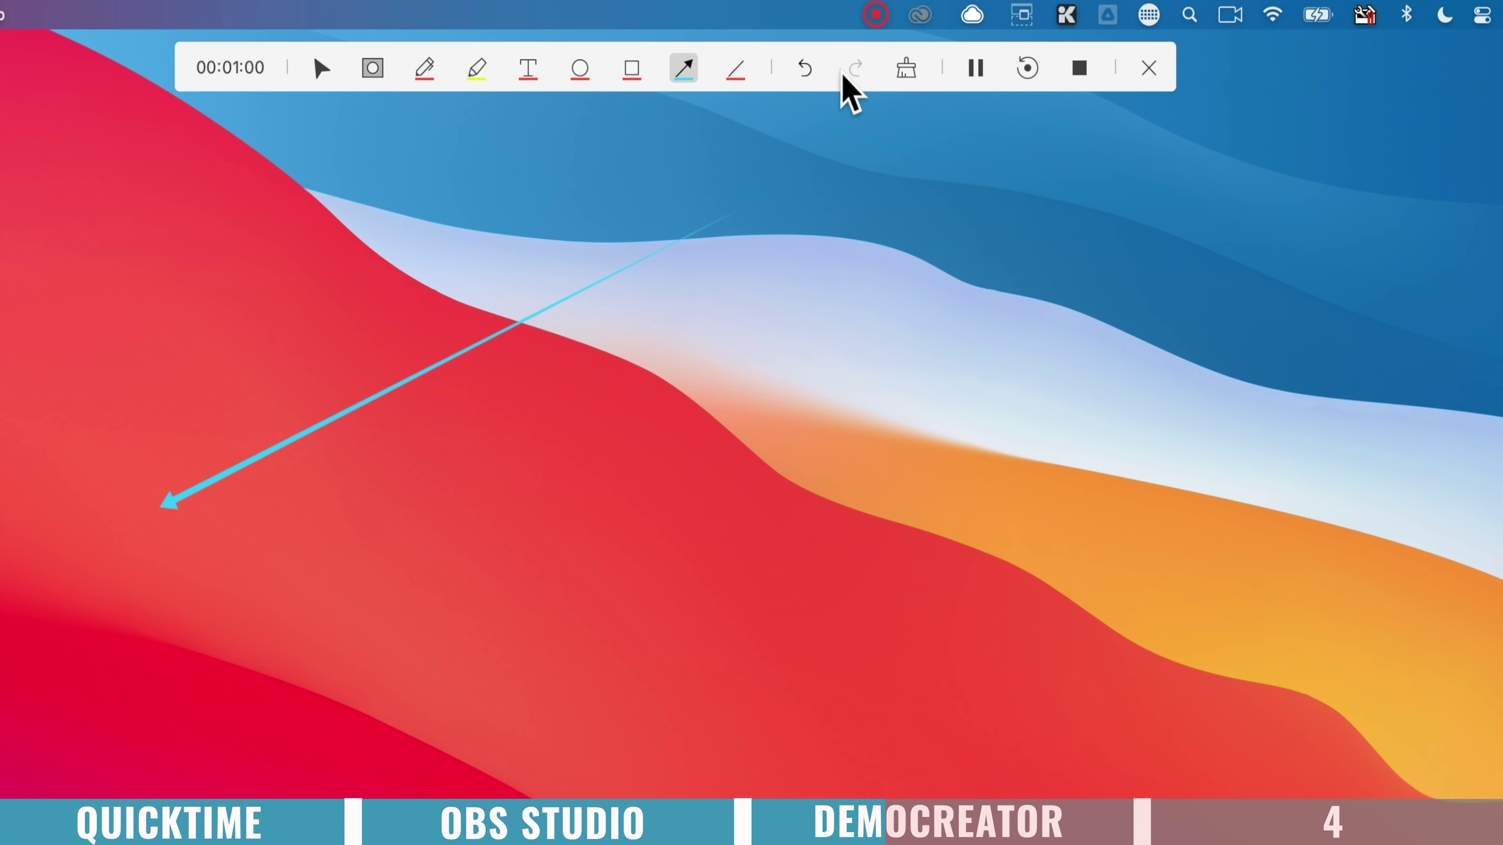
{"action": "left_click", "coordinate": [1079, 68]}
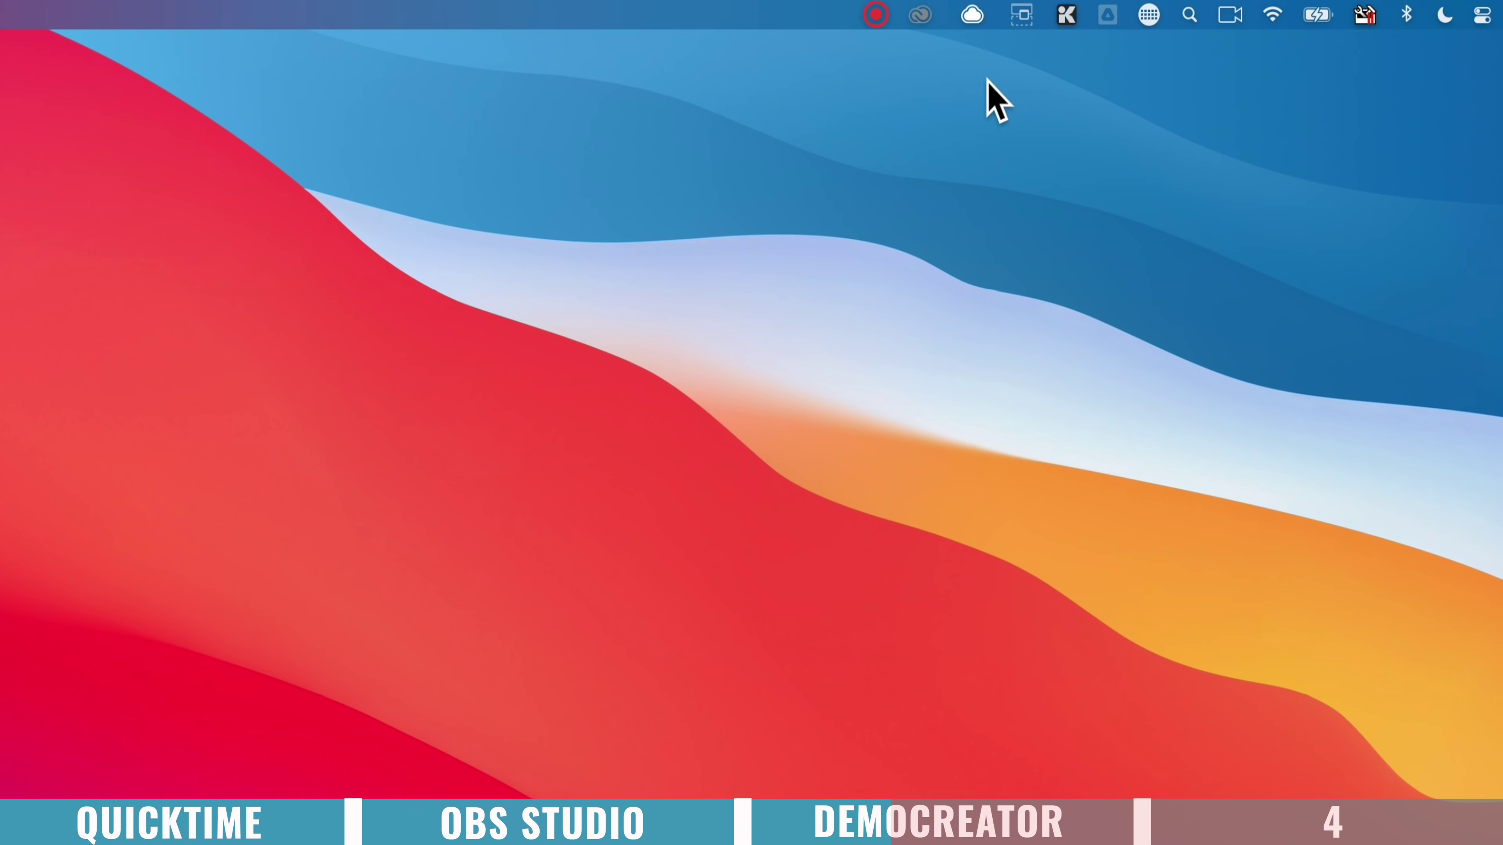
{"action": "left_click", "coordinate": [877, 17]}
Step: Maximise the editor and select the Camera clip, undoing an accidental deletion of it
{"action": "left_click", "coordinate": [960, 52]}
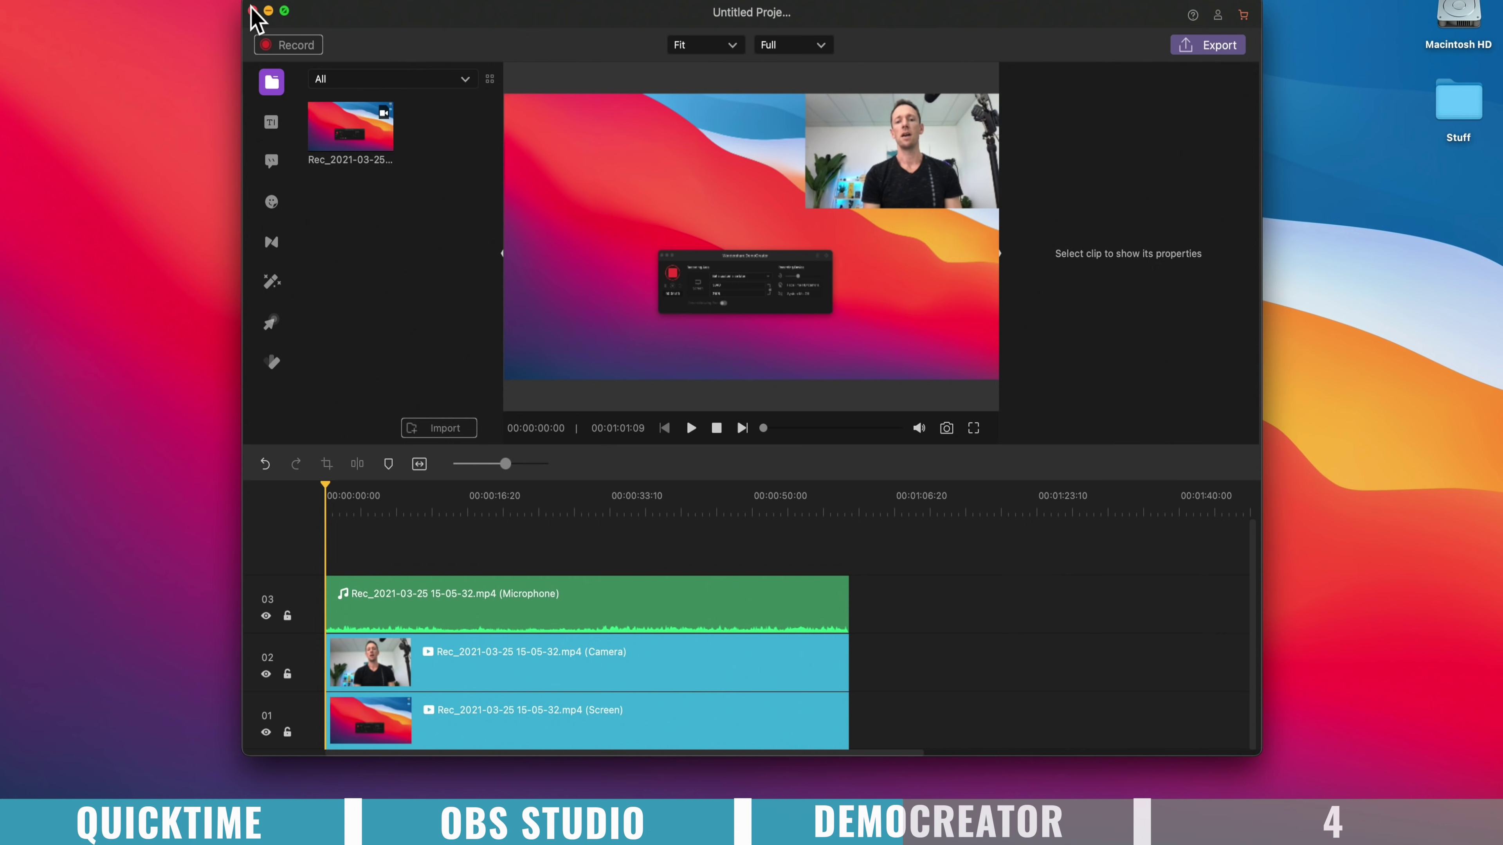
{"action": "left_click_drag", "start_coordinate": [245, 6], "coordinate": [1, 0]}
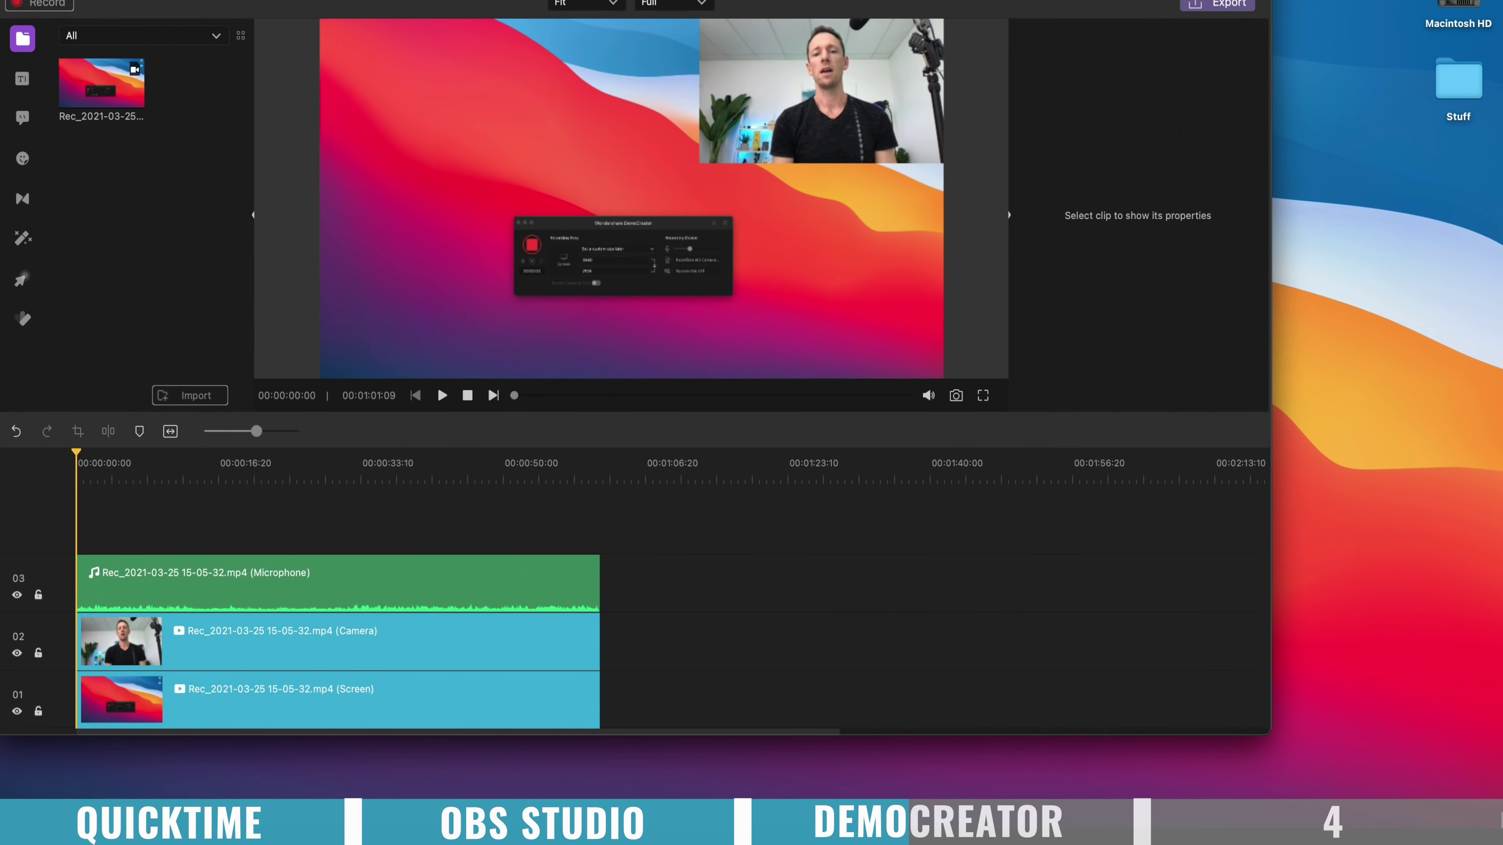
{"action": "double_click", "coordinate": [1262, 756]}
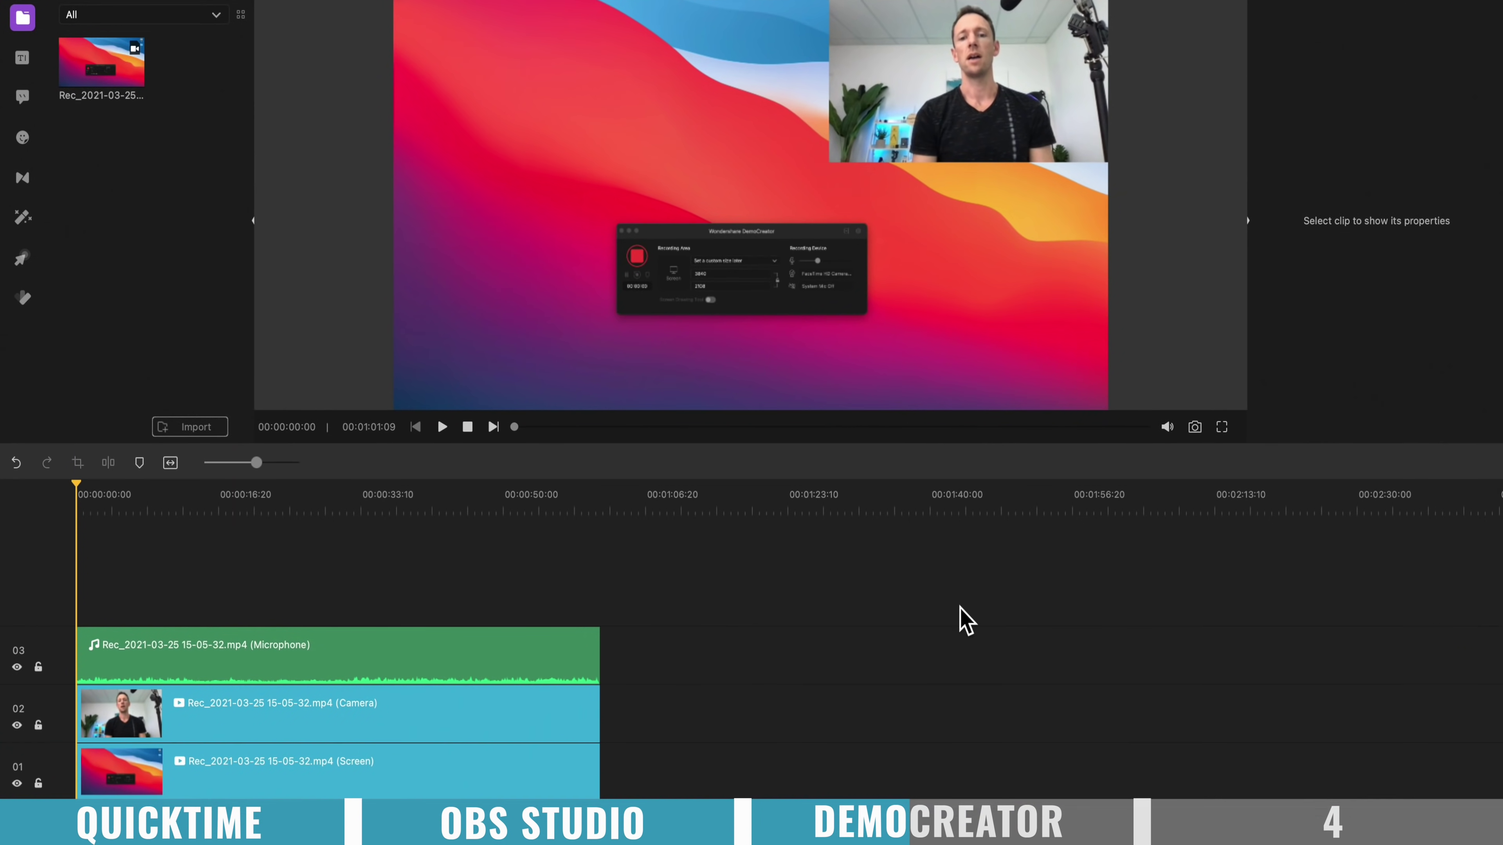
{"action": "left_click", "coordinate": [461, 672]}
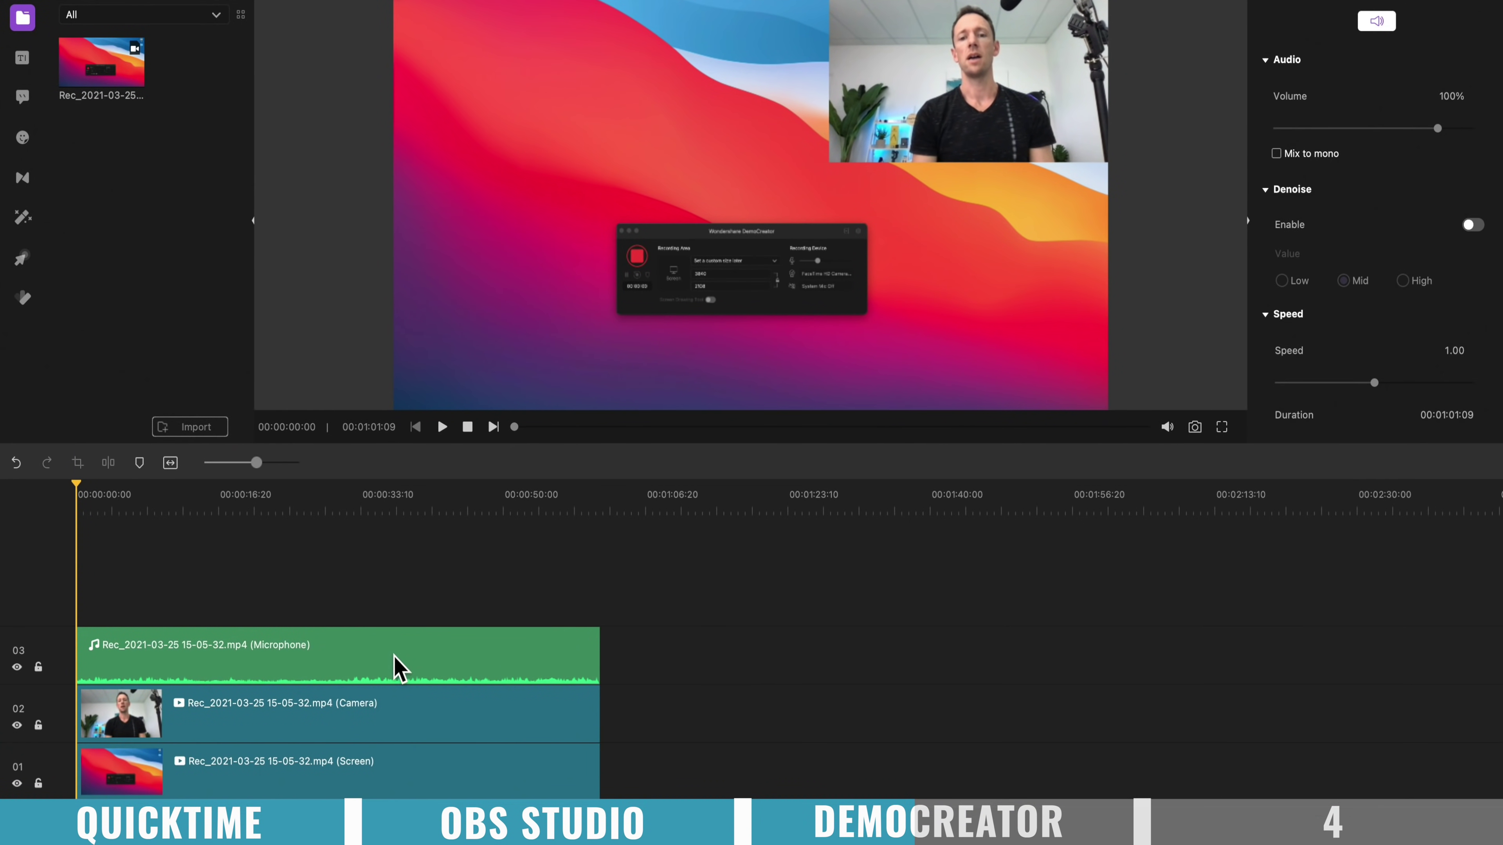
{"action": "left_click", "coordinate": [329, 708]}
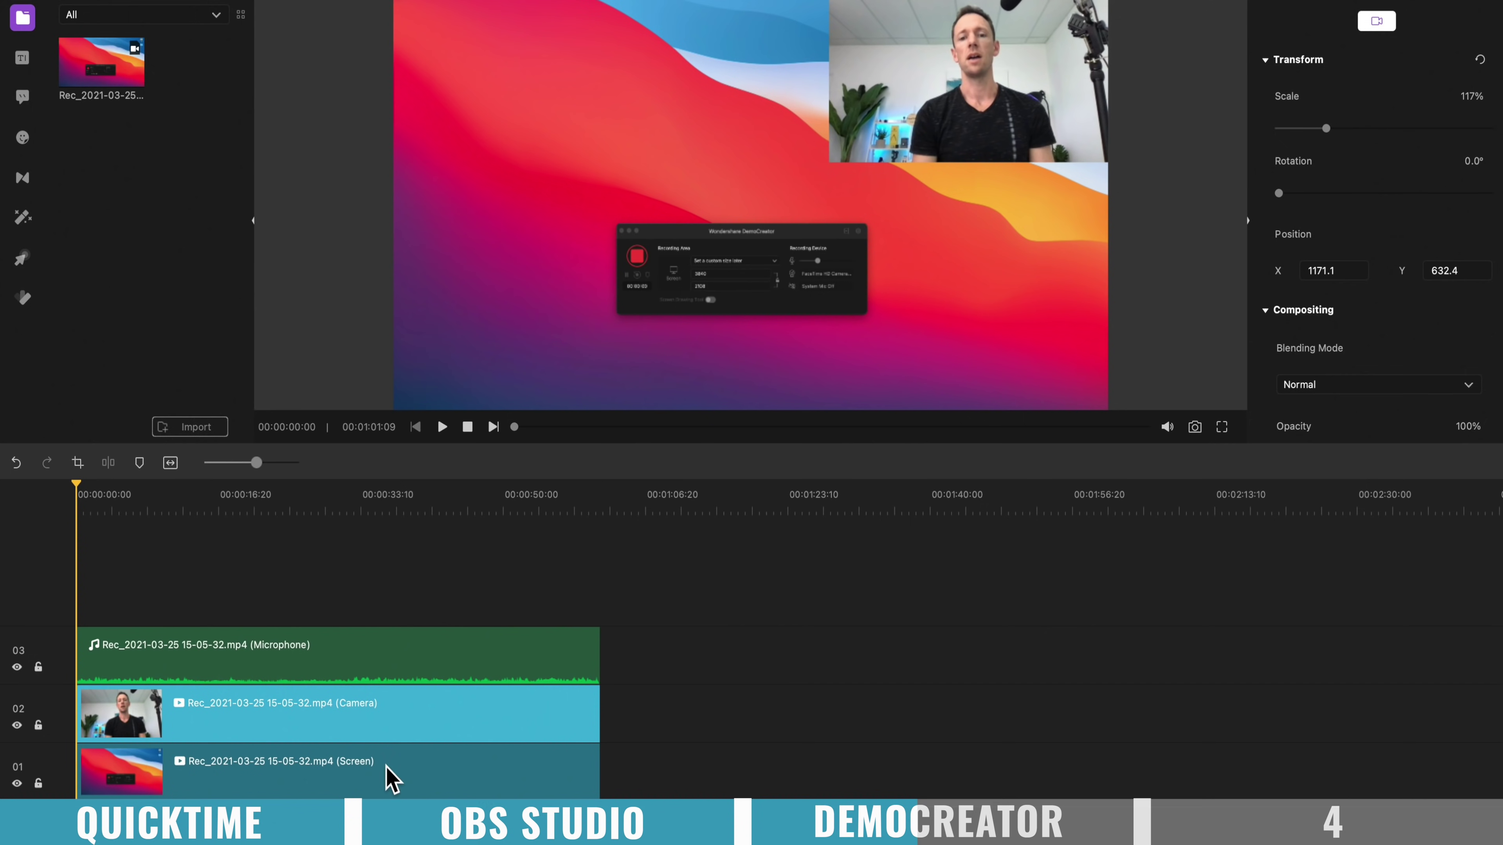
{"action": "left_click", "coordinate": [392, 779]}
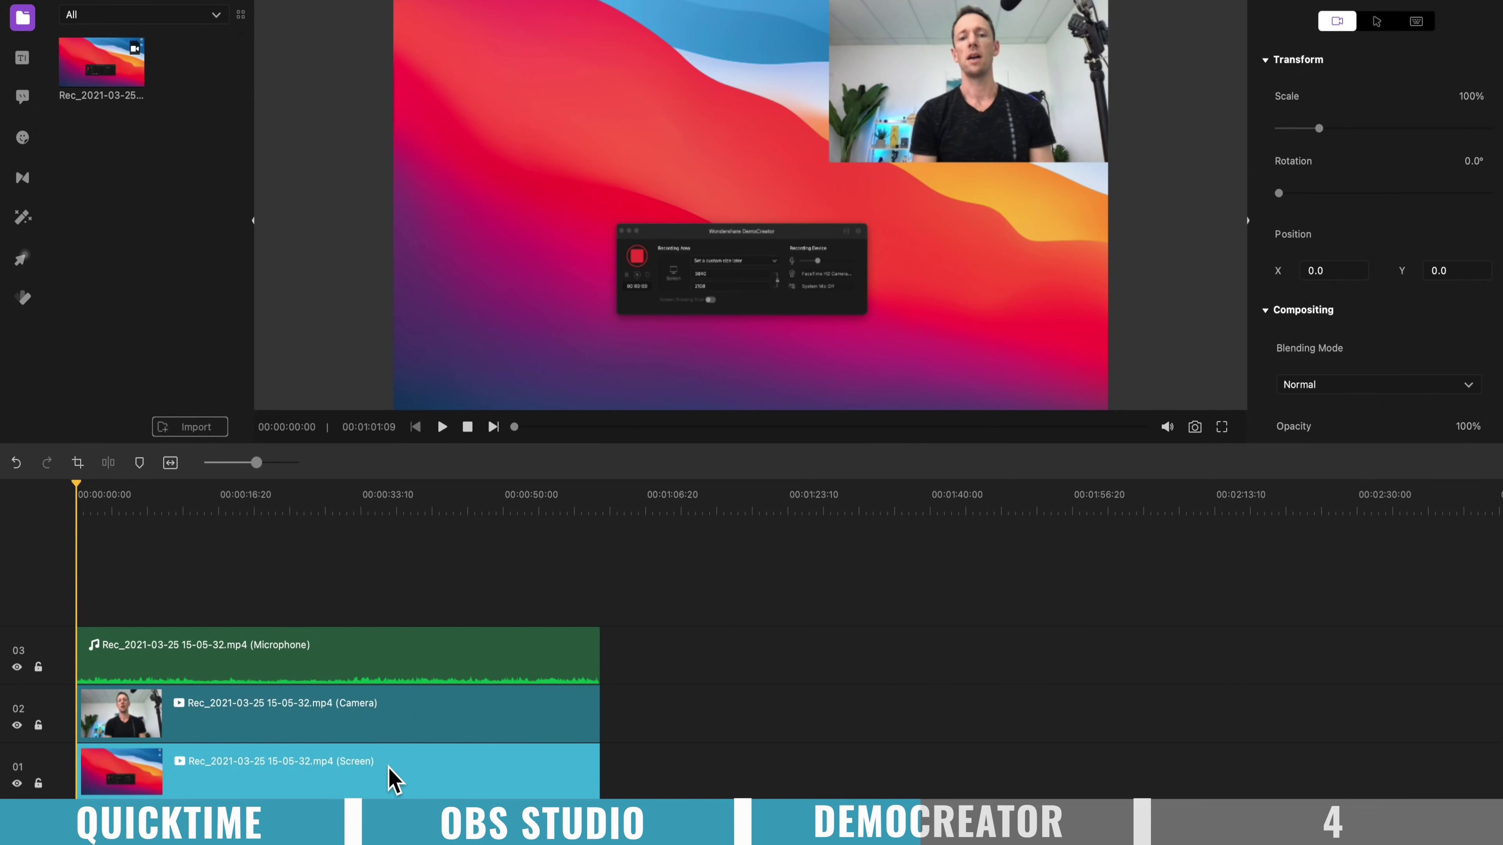
{"action": "left_click", "coordinate": [280, 669]}
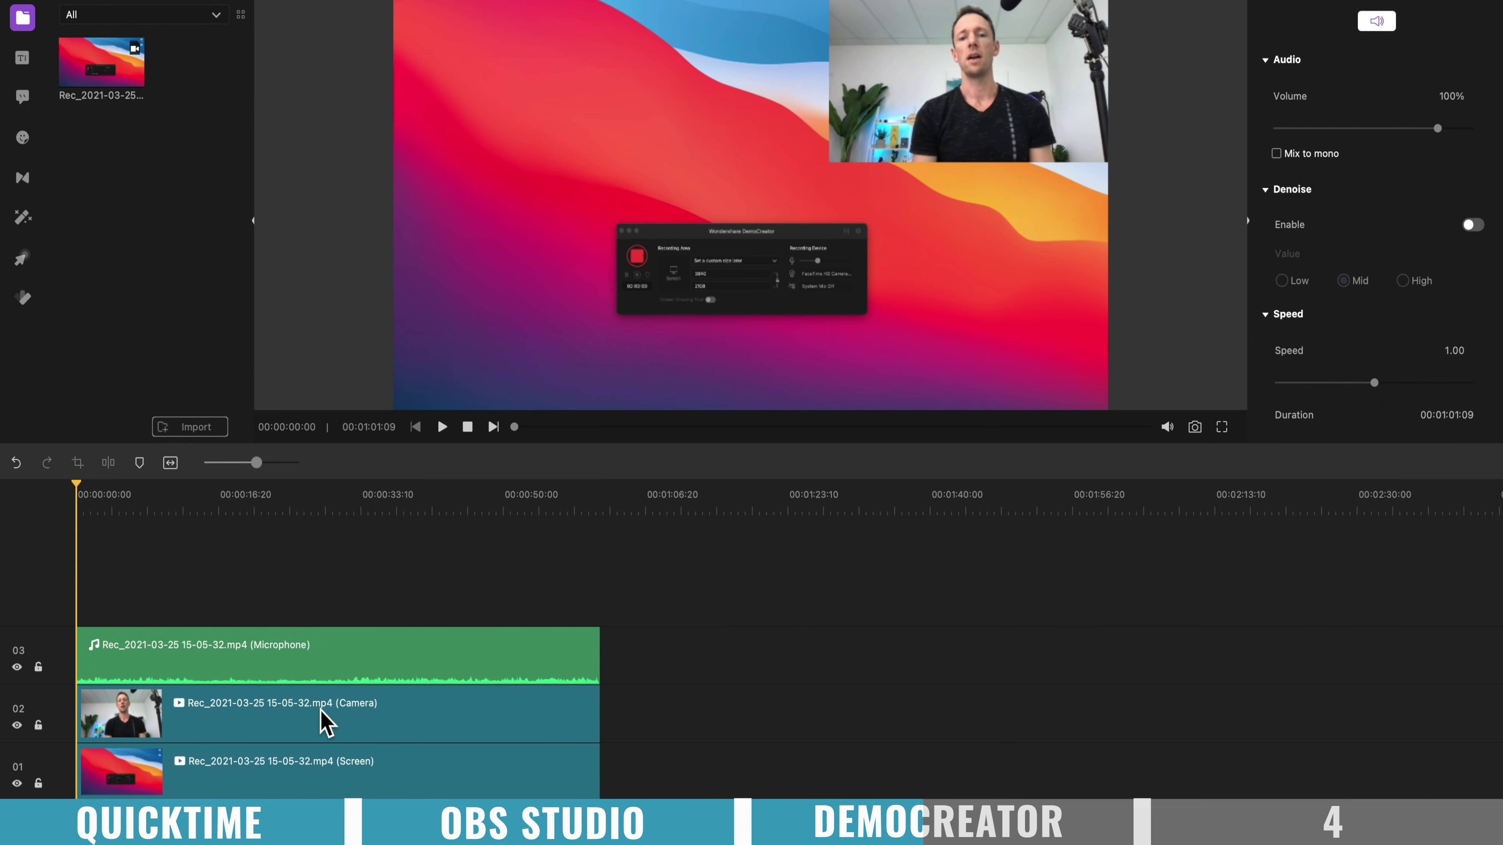
{"action": "left_click", "coordinate": [324, 722]}
{"action": "key", "text": "Delete"}
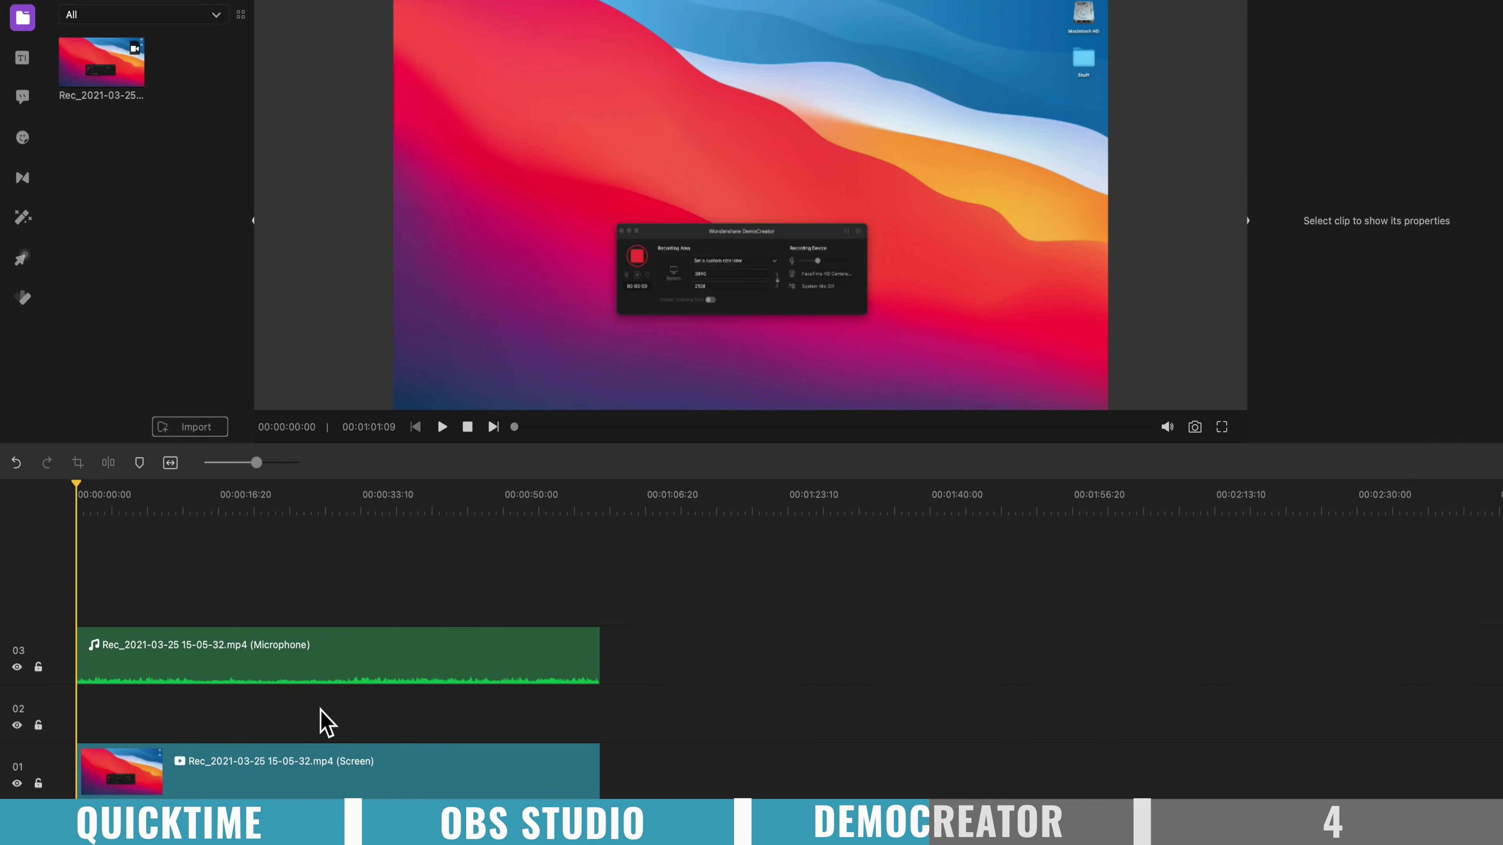
{"action": "key", "text": "ctrl+z"}
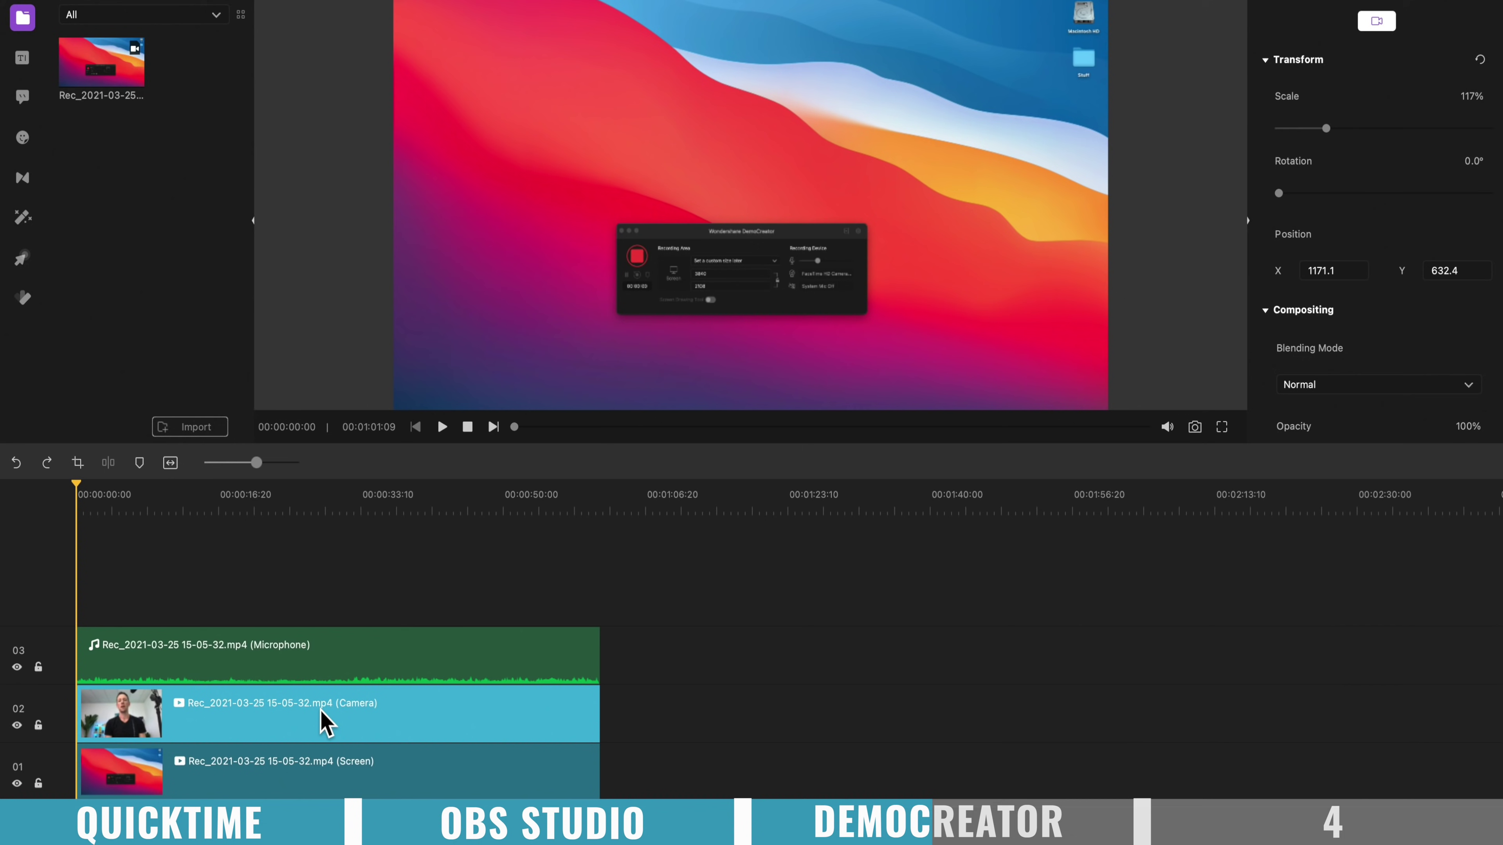
Step: Scale the webcam overlay to 258% and centre it over the screen recording
{"action": "left_click", "coordinate": [944, 86]}
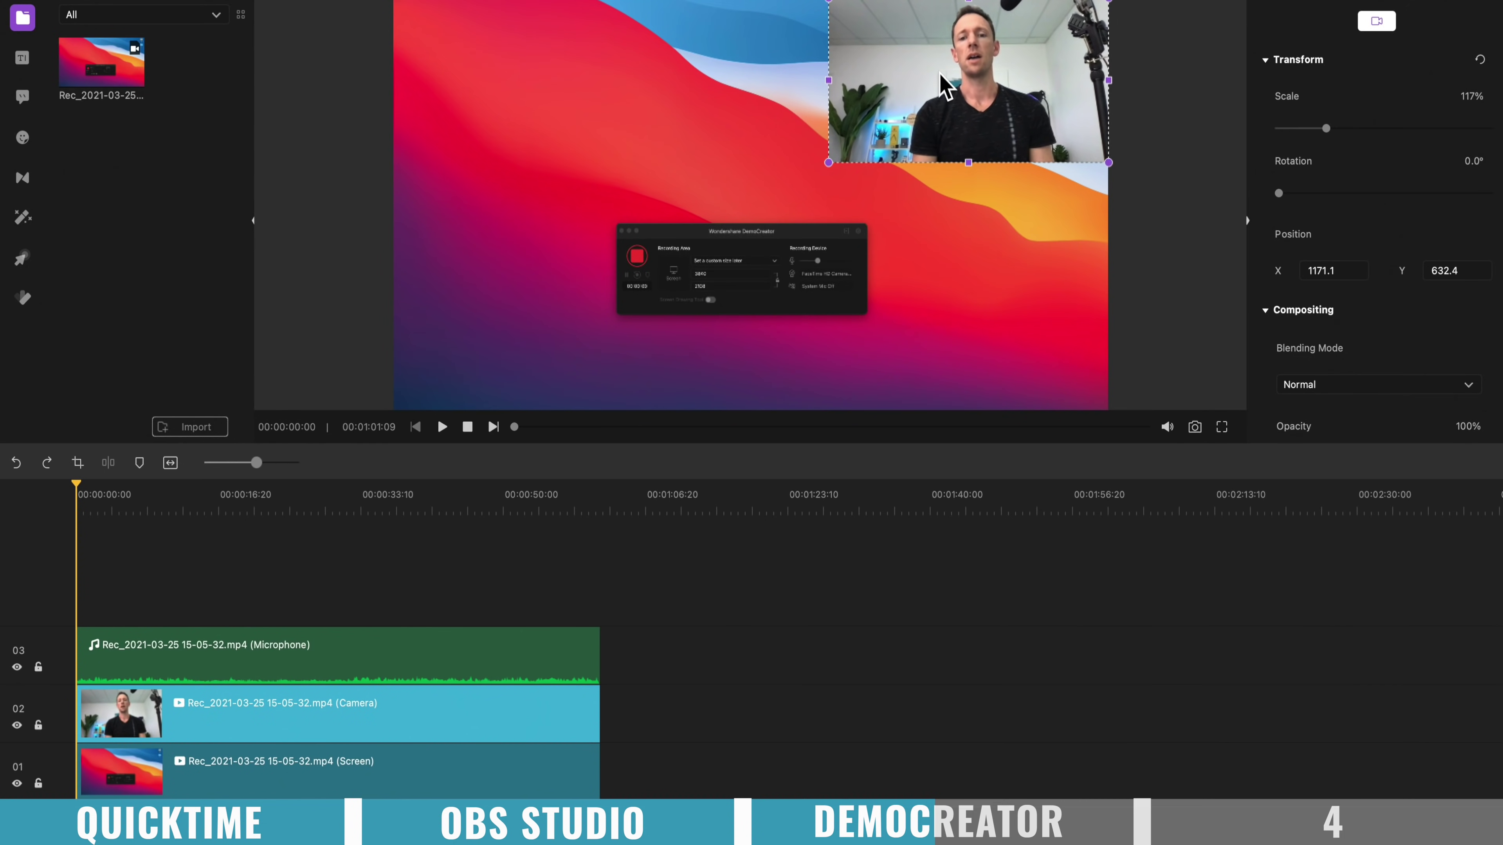
{"action": "left_click_drag", "start_coordinate": [960, 83], "coordinate": [545, 314]}
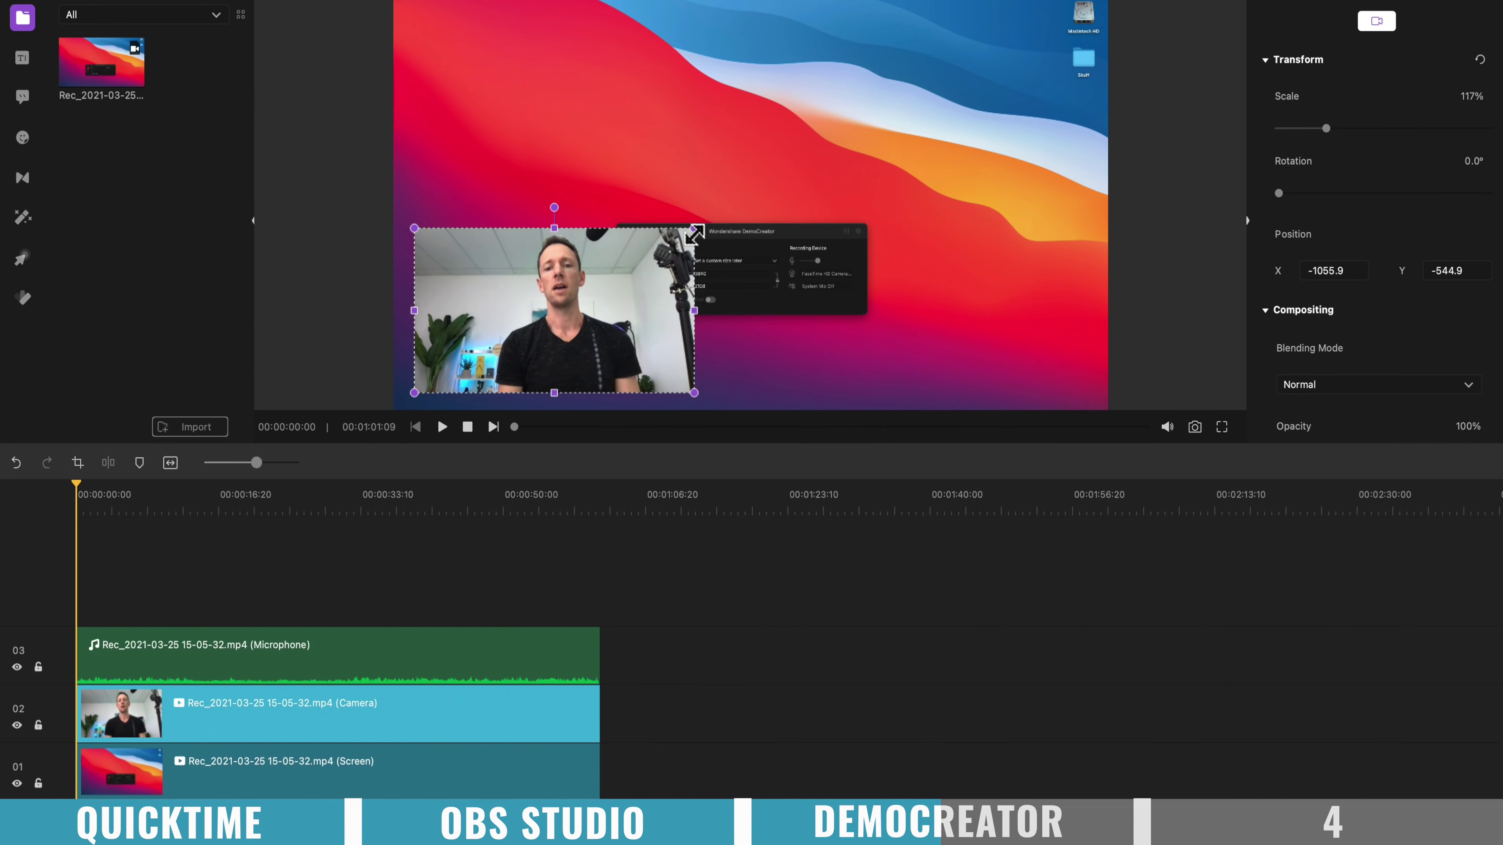
{"action": "left_click_drag", "start_coordinate": [690, 232], "coordinate": [1038, 58]}
{"action": "mouse_move", "coordinate": [942, 124]}
{"action": "left_mouse_down"}
{"action": "mouse_move", "coordinate": [976, 117]}
{"action": "mouse_move", "coordinate": [963, 118]}
{"action": "left_mouse_up"}
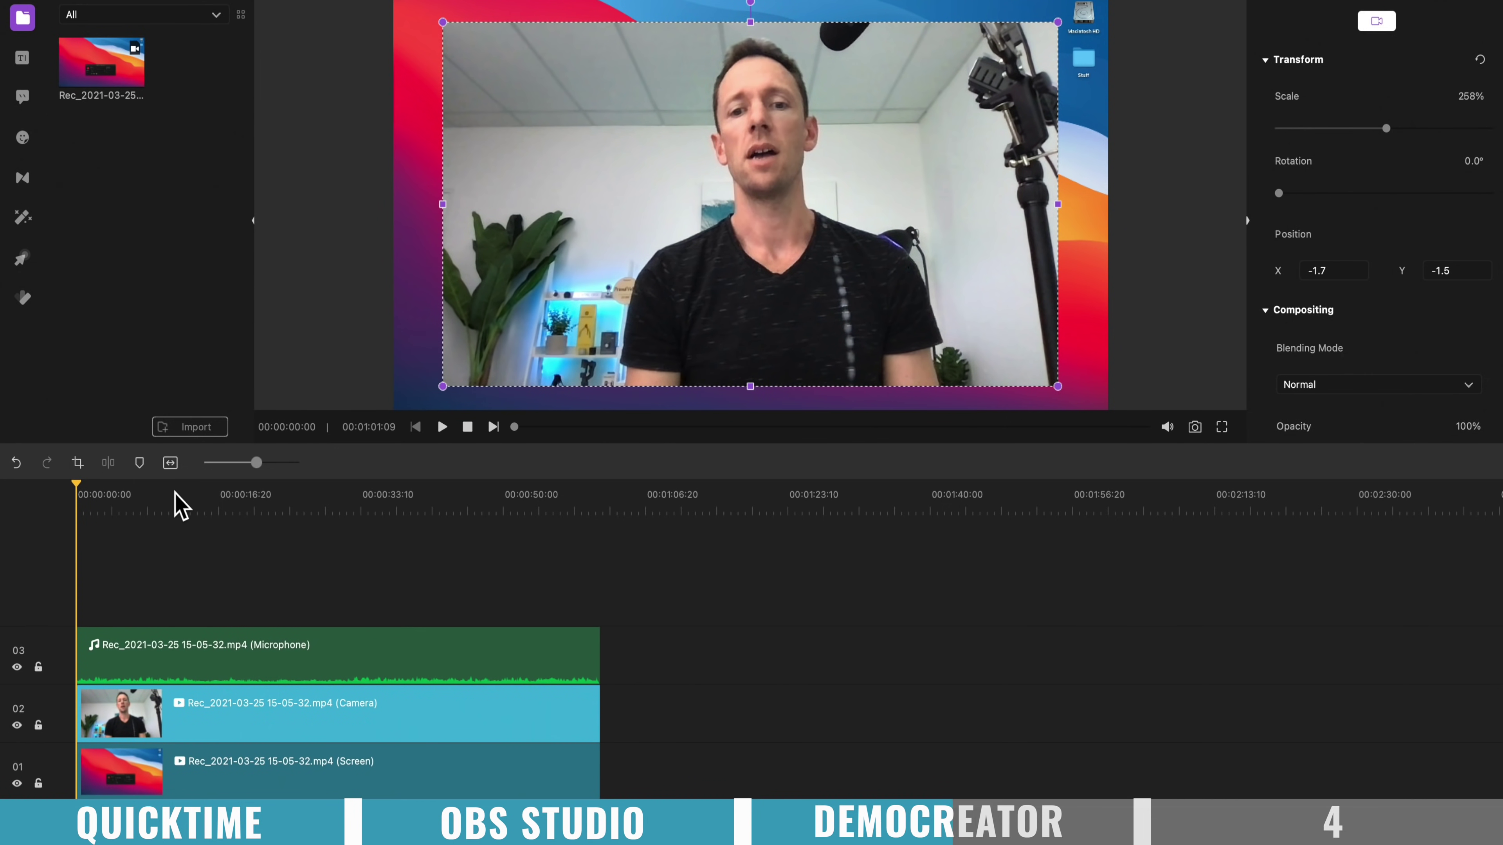
{"action": "left_click", "coordinate": [205, 503]}
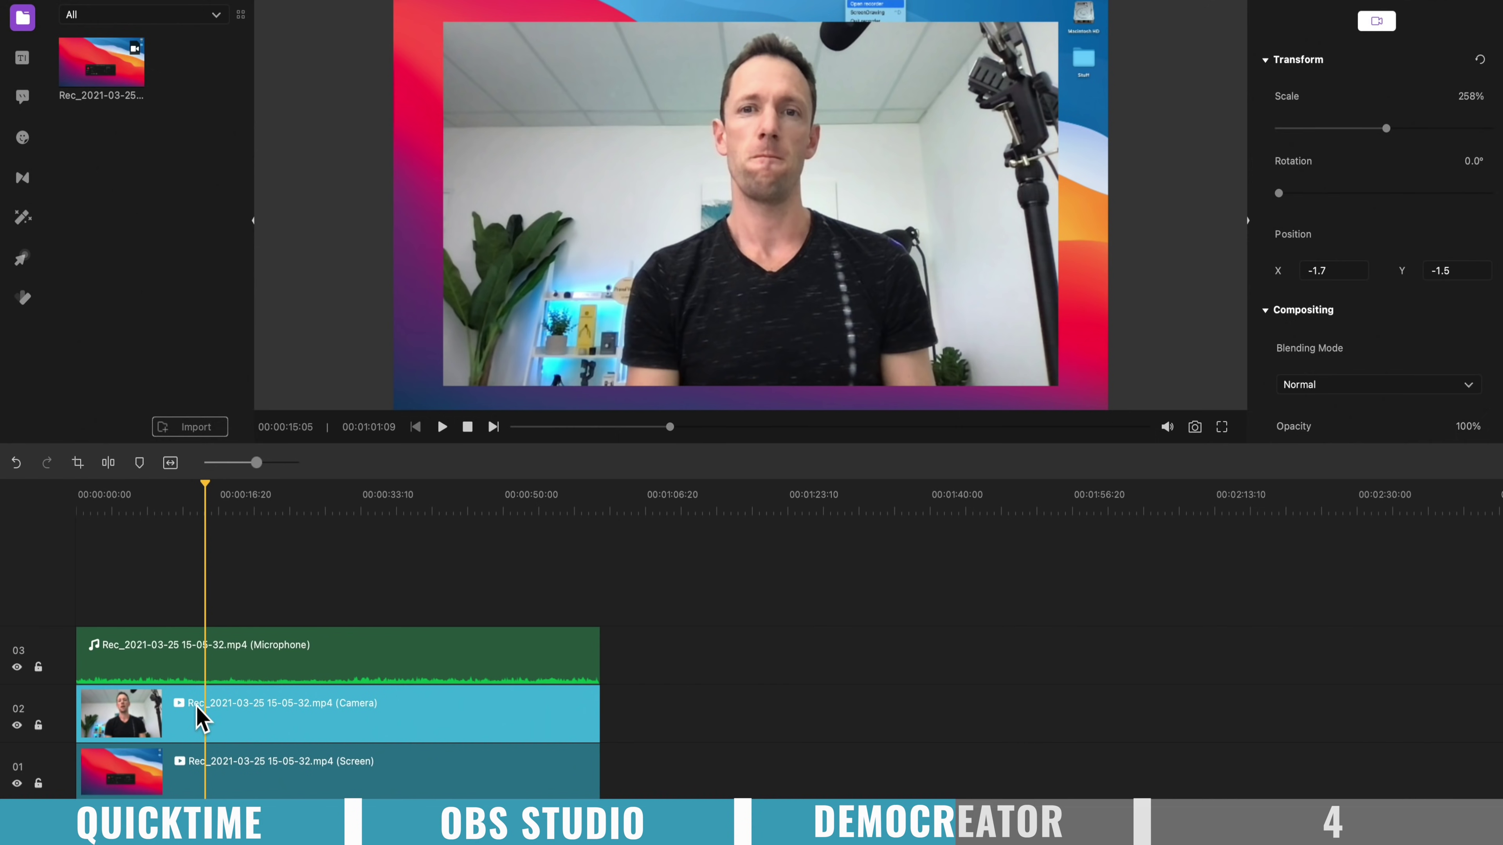
Step: Split the Camera clip at 00:00:15:05, delete the later part and scrub back to check
{"action": "right_click", "coordinate": [210, 712]}
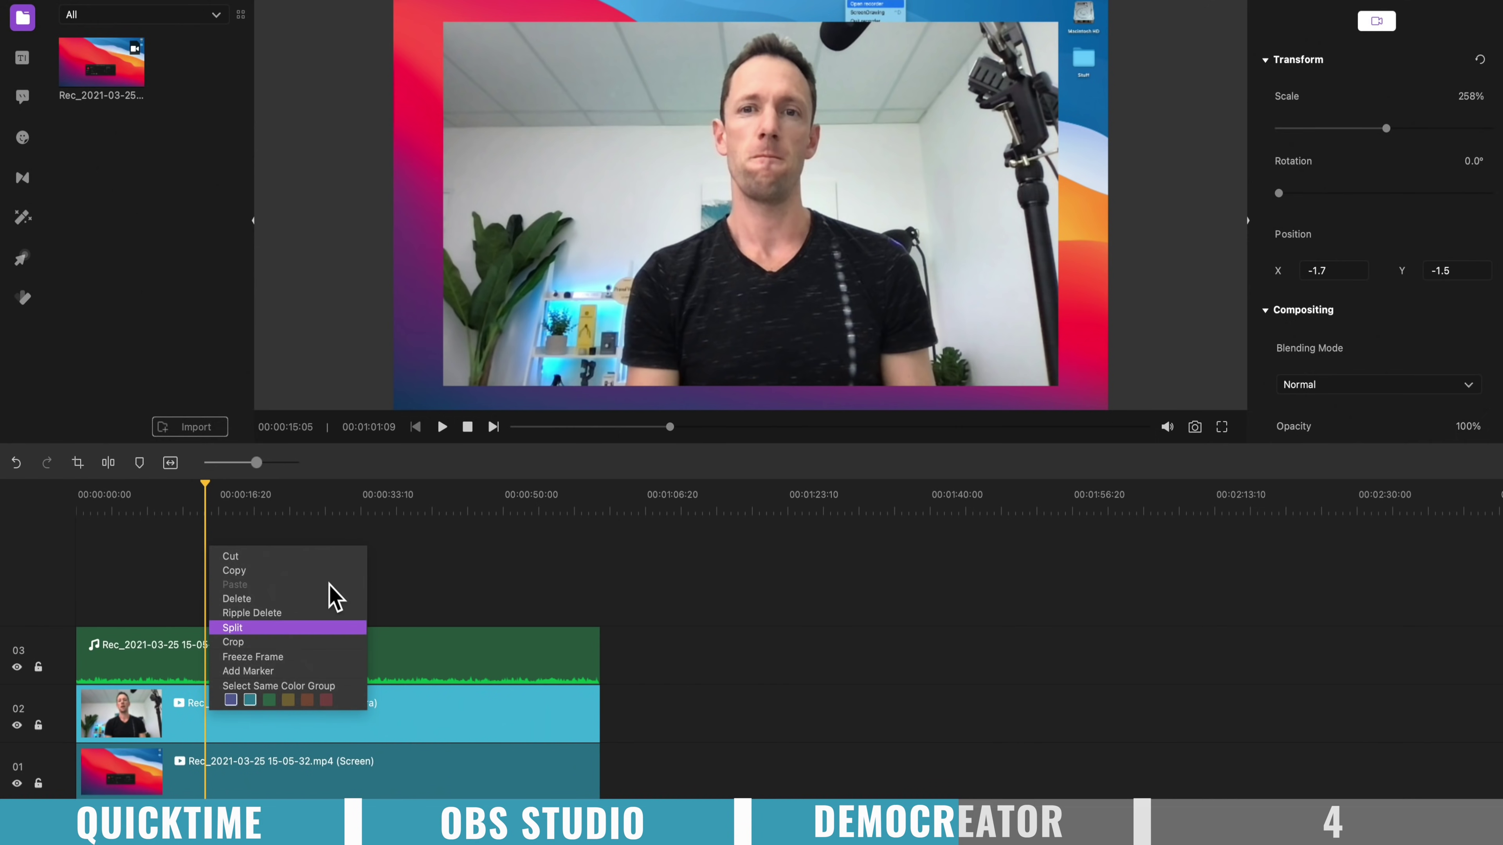
{"action": "left_click", "coordinate": [293, 627]}
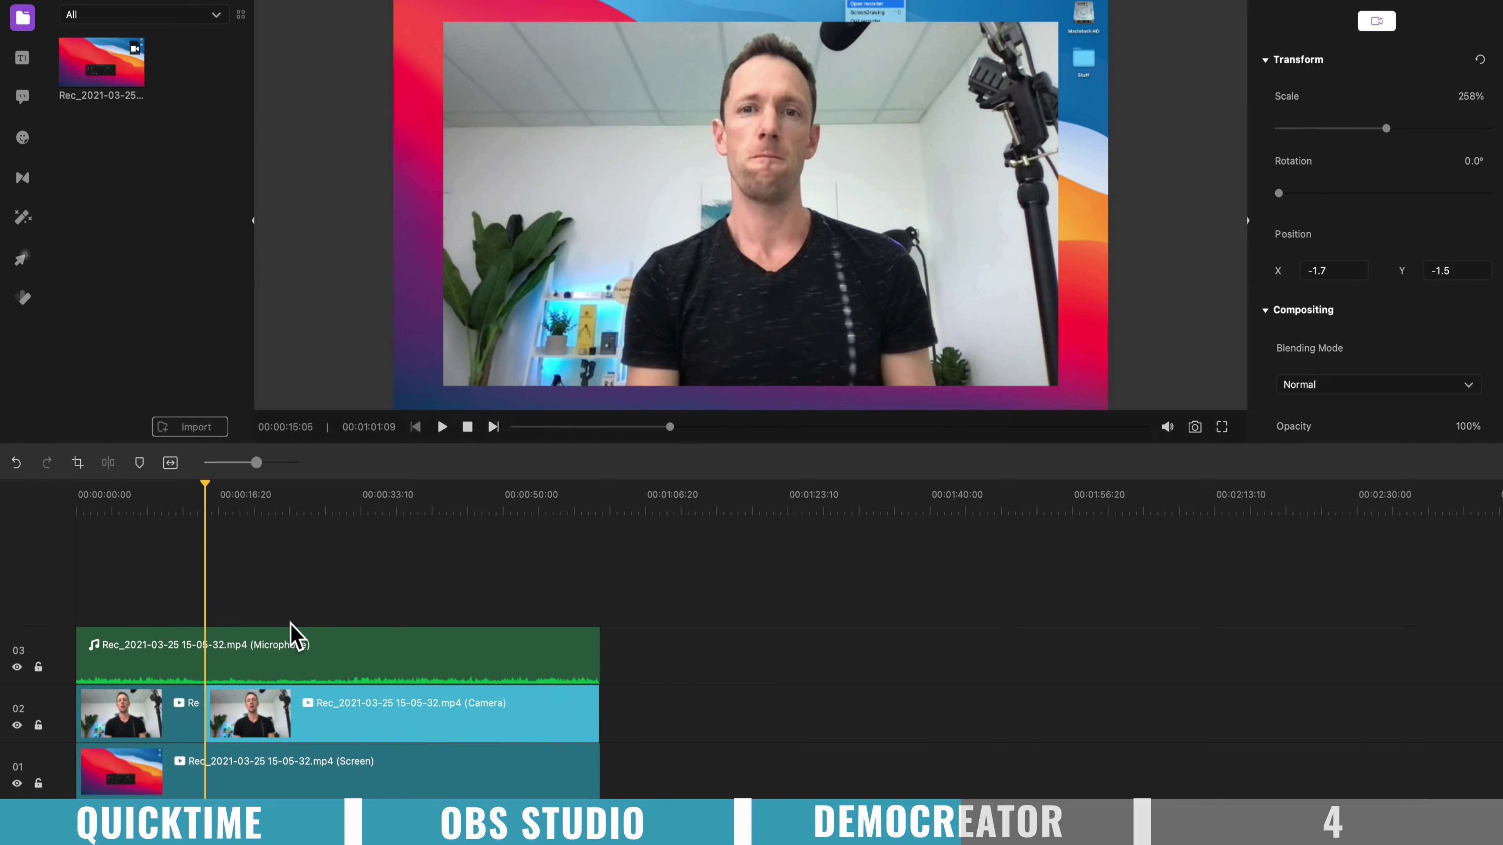
{"action": "key", "text": "Delete"}
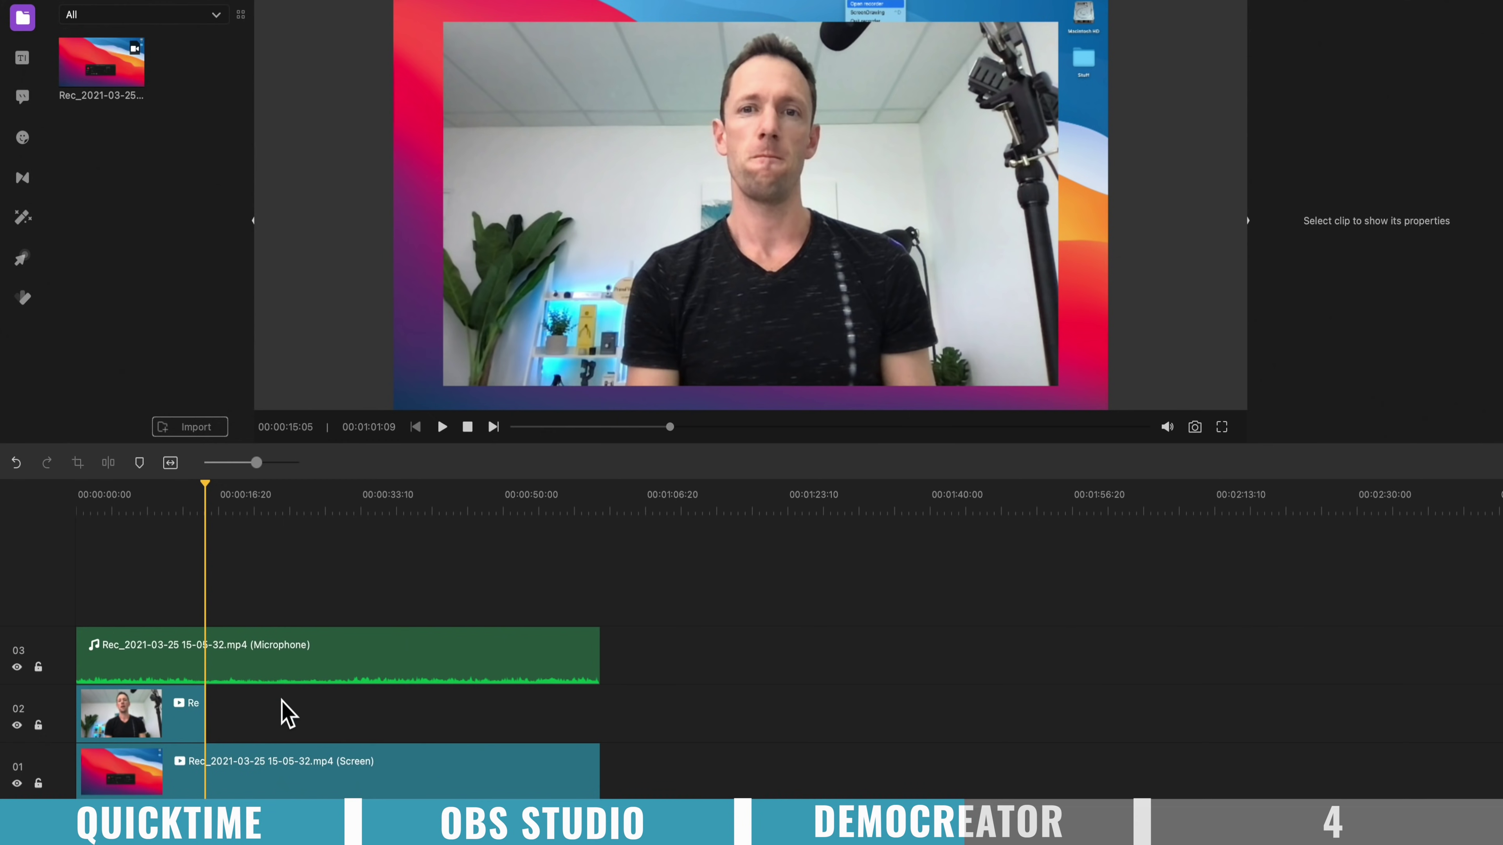
{"action": "left_click_drag", "start_coordinate": [178, 482], "coordinate": [292, 498]}
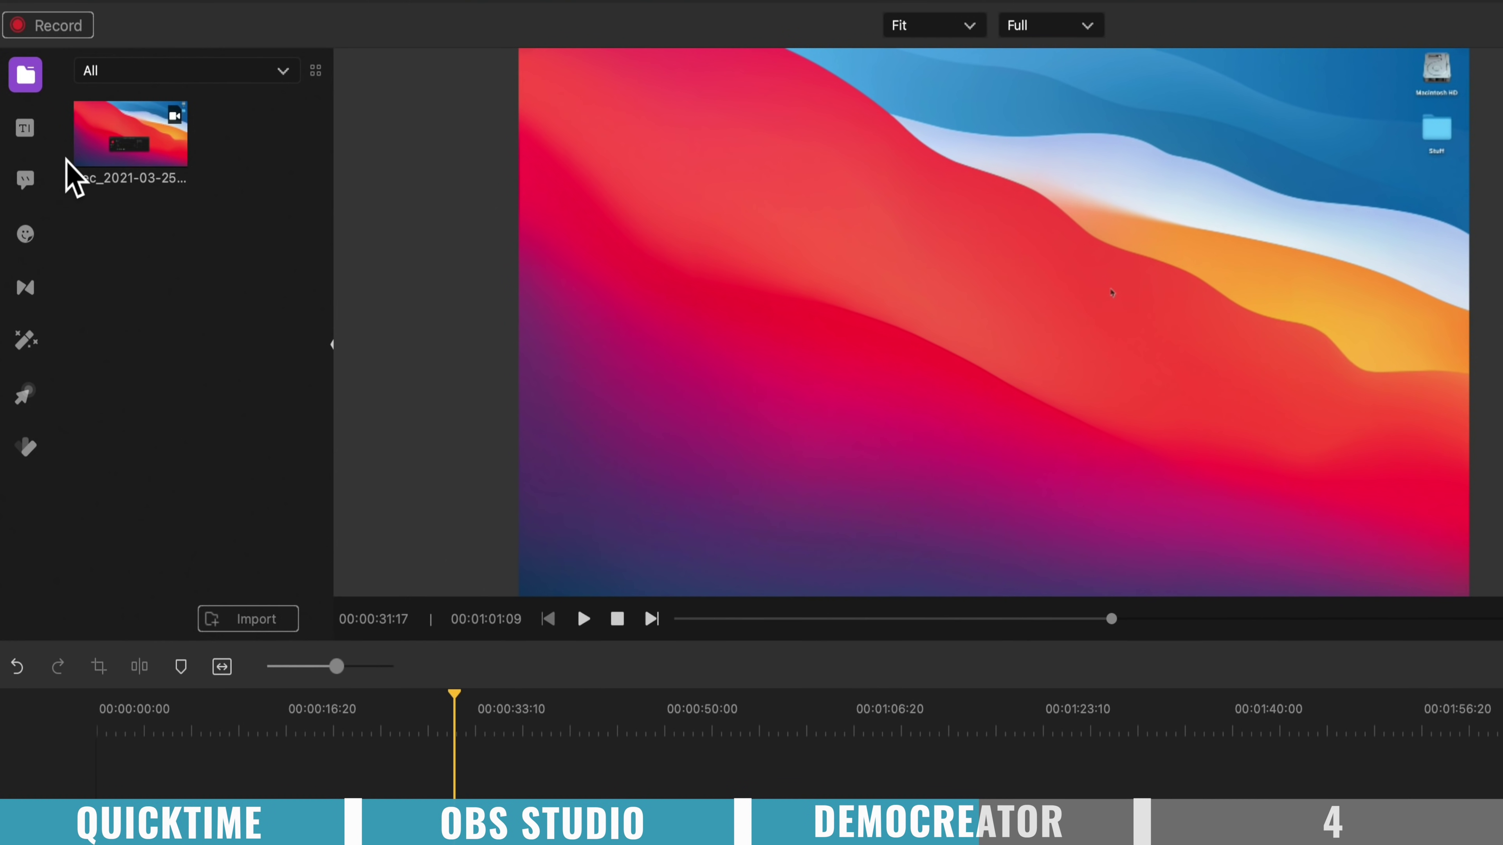
Step: Add the Dialog Box 1 'TEXT' callout and move it to the video's top-left
{"action": "left_click", "coordinate": [24, 128]}
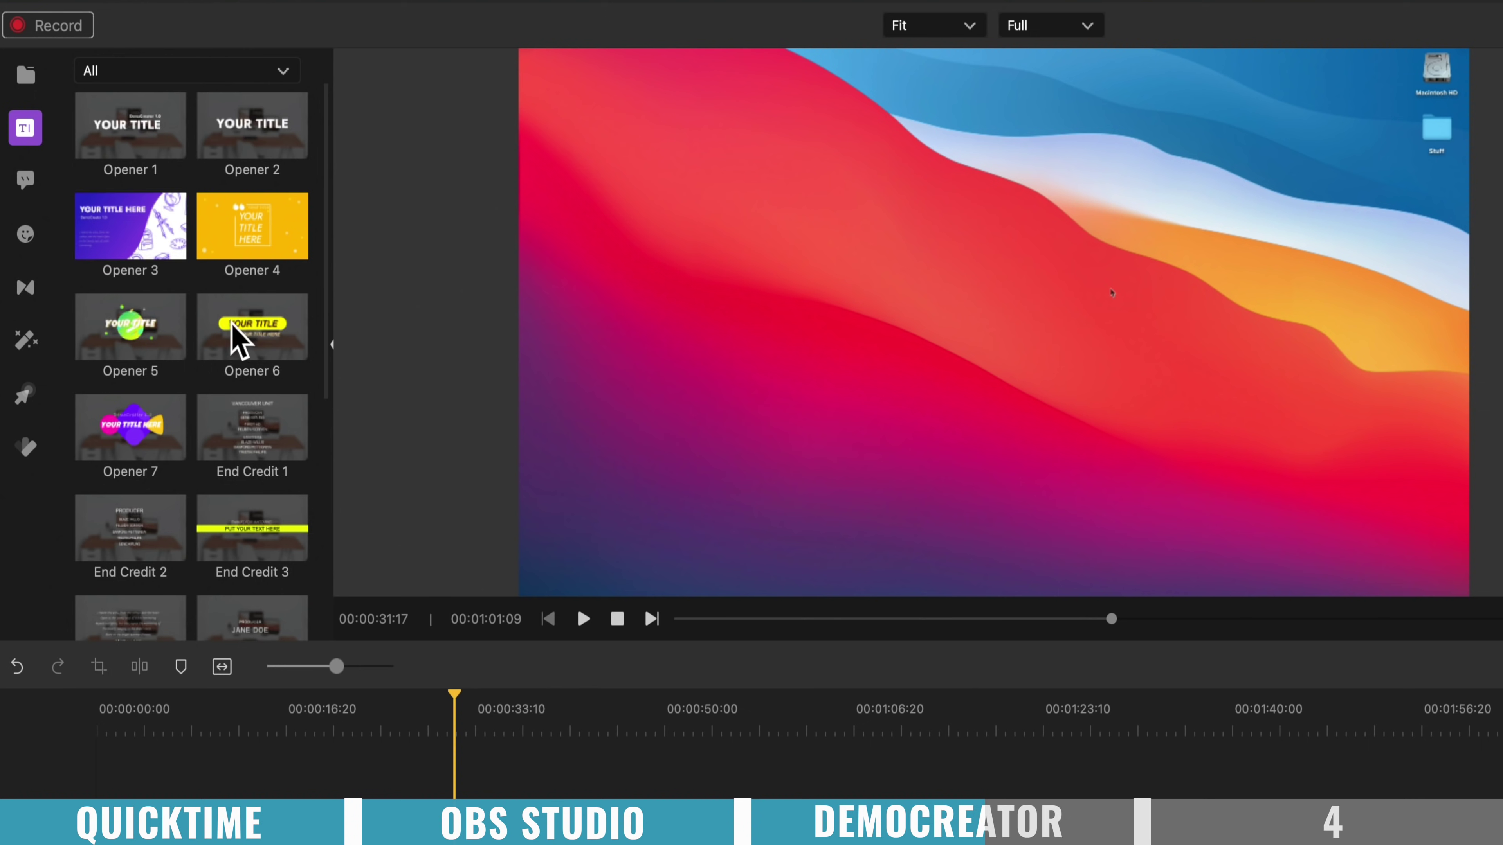
{"action": "scroll", "coordinate": [117, 472], "scroll_direction": "down", "scroll_amount": 5}
{"action": "scroll", "coordinate": [117, 470], "scroll_direction": "up", "scroll_amount": 5}
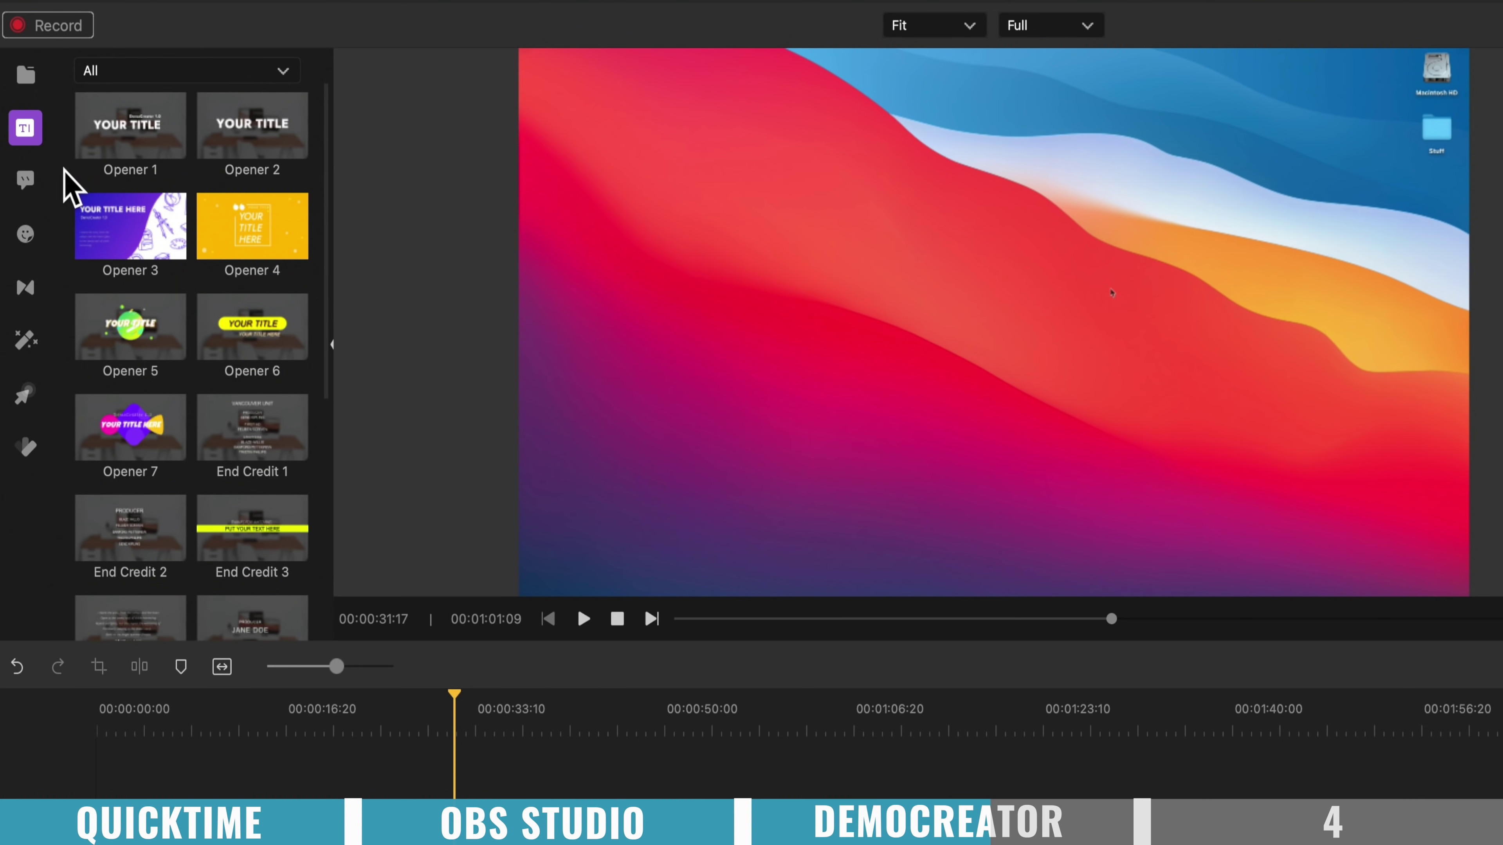
{"action": "left_click", "coordinate": [27, 180]}
{"action": "left_click_drag", "start_coordinate": [256, 175], "coordinate": [953, 233]}
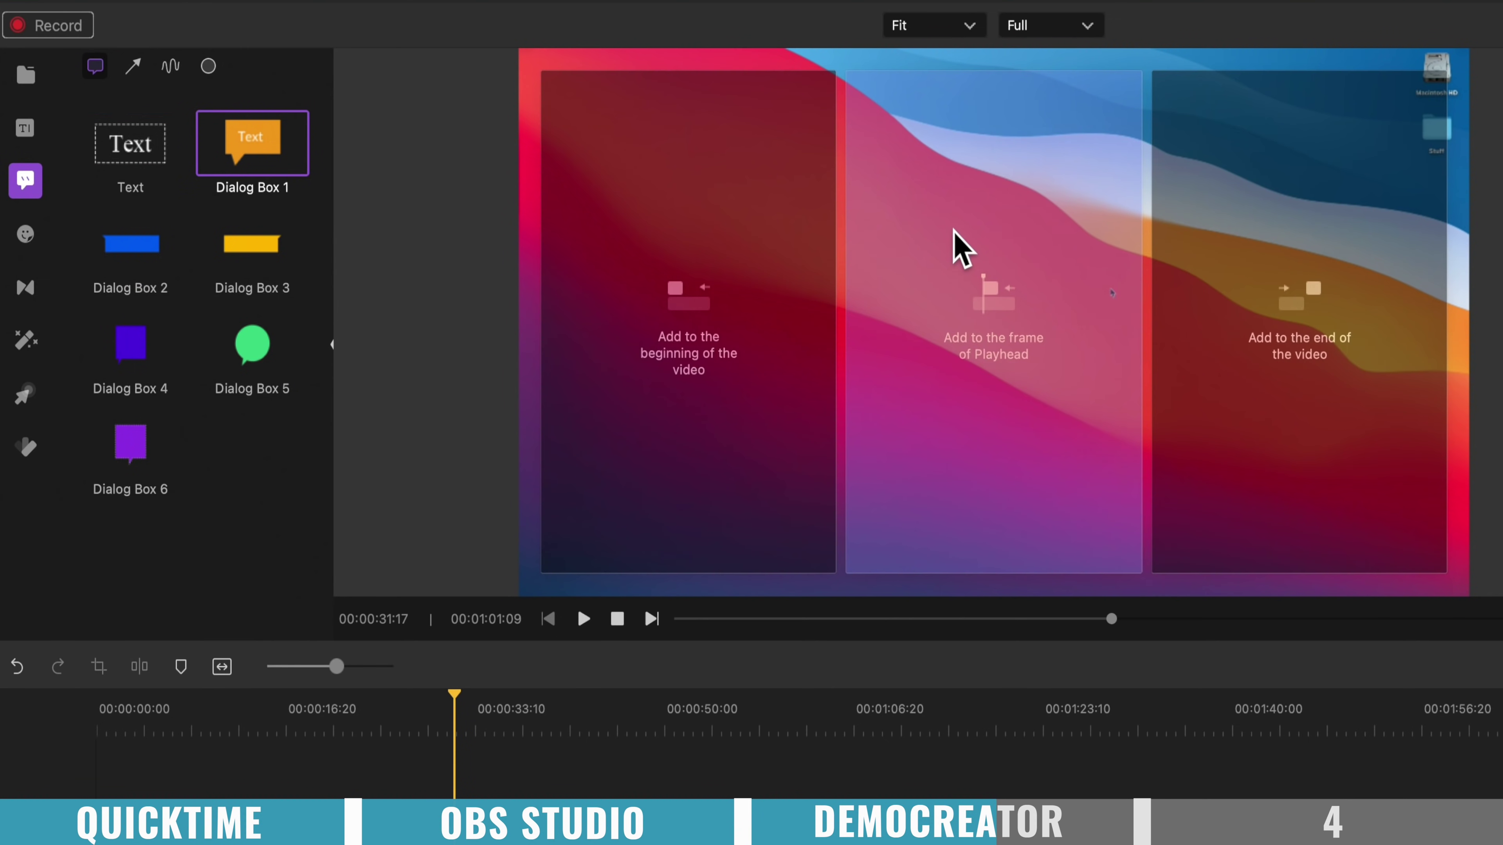
{"action": "left_click", "coordinate": [1069, 326]}
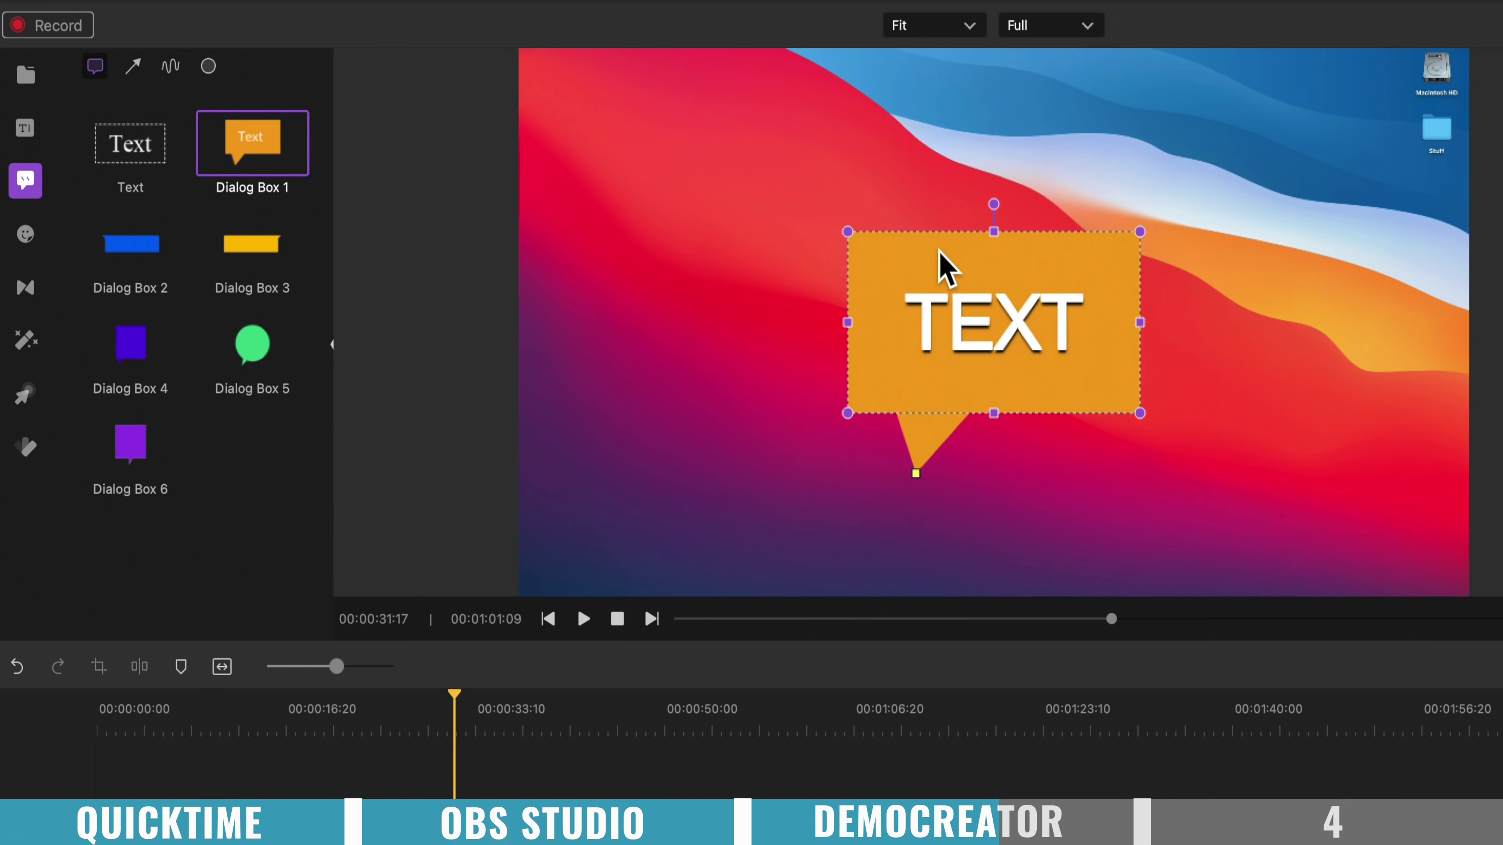
{"action": "left_click_drag", "start_coordinate": [938, 281], "coordinate": [677, 158]}
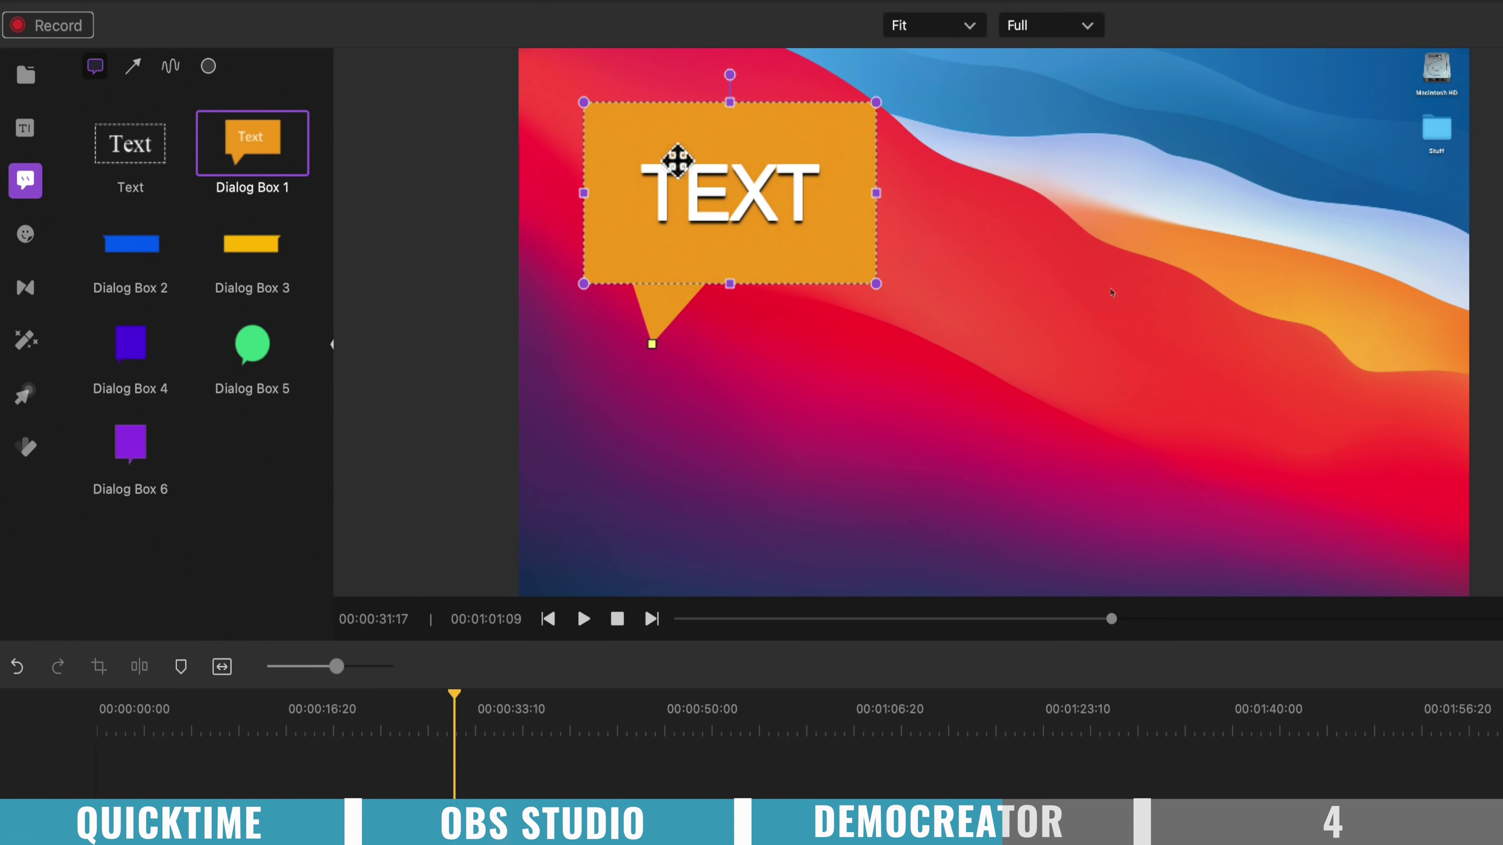
Step: Browse the animation, transition and effects panels, ending on the cursor effects
{"action": "left_click", "coordinate": [26, 235]}
{"action": "left_click", "coordinate": [22, 286]}
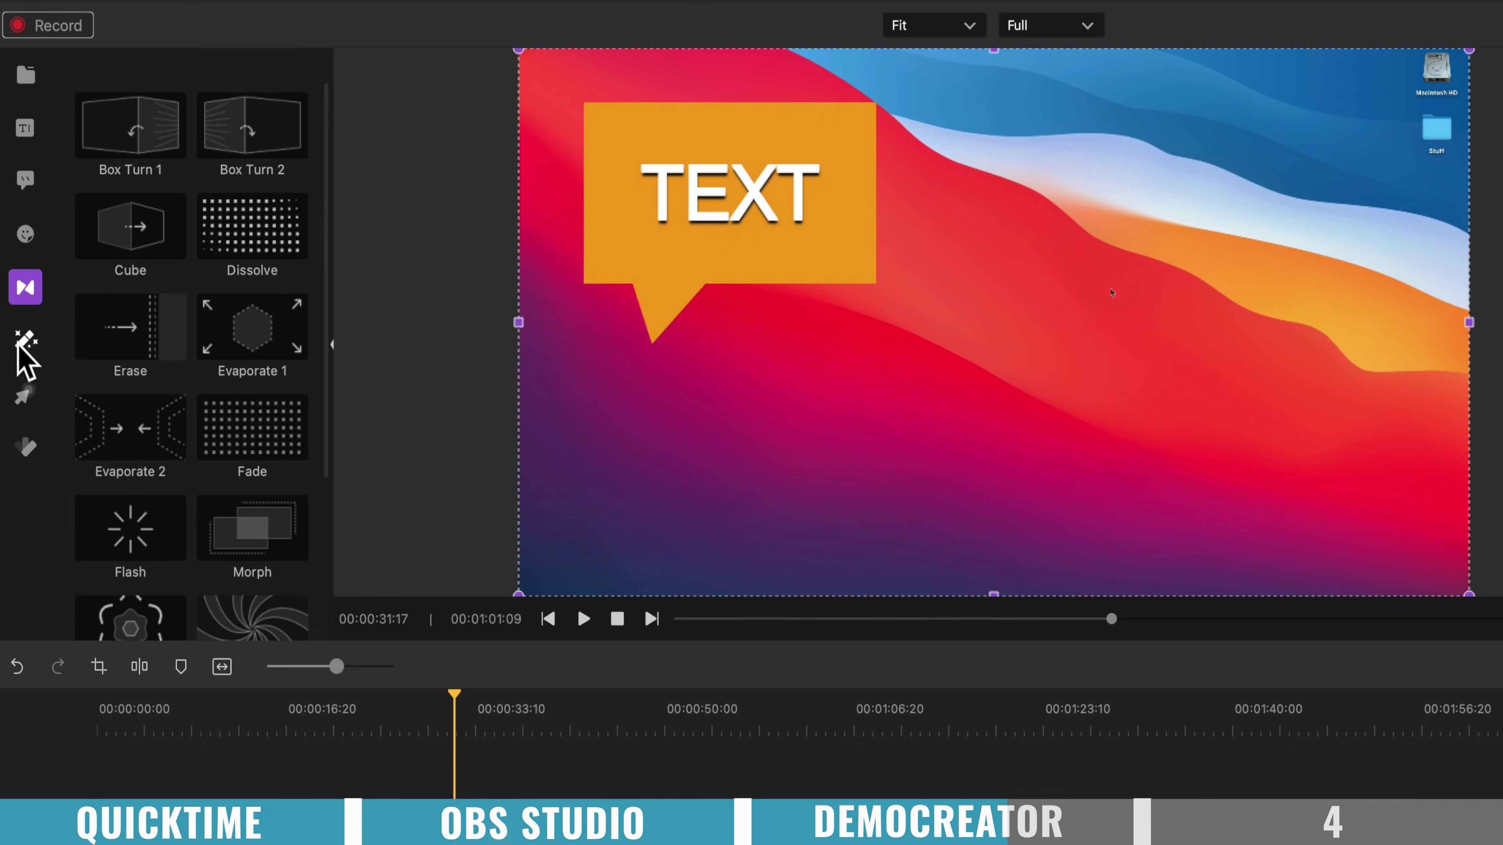
{"action": "left_click", "coordinate": [19, 346]}
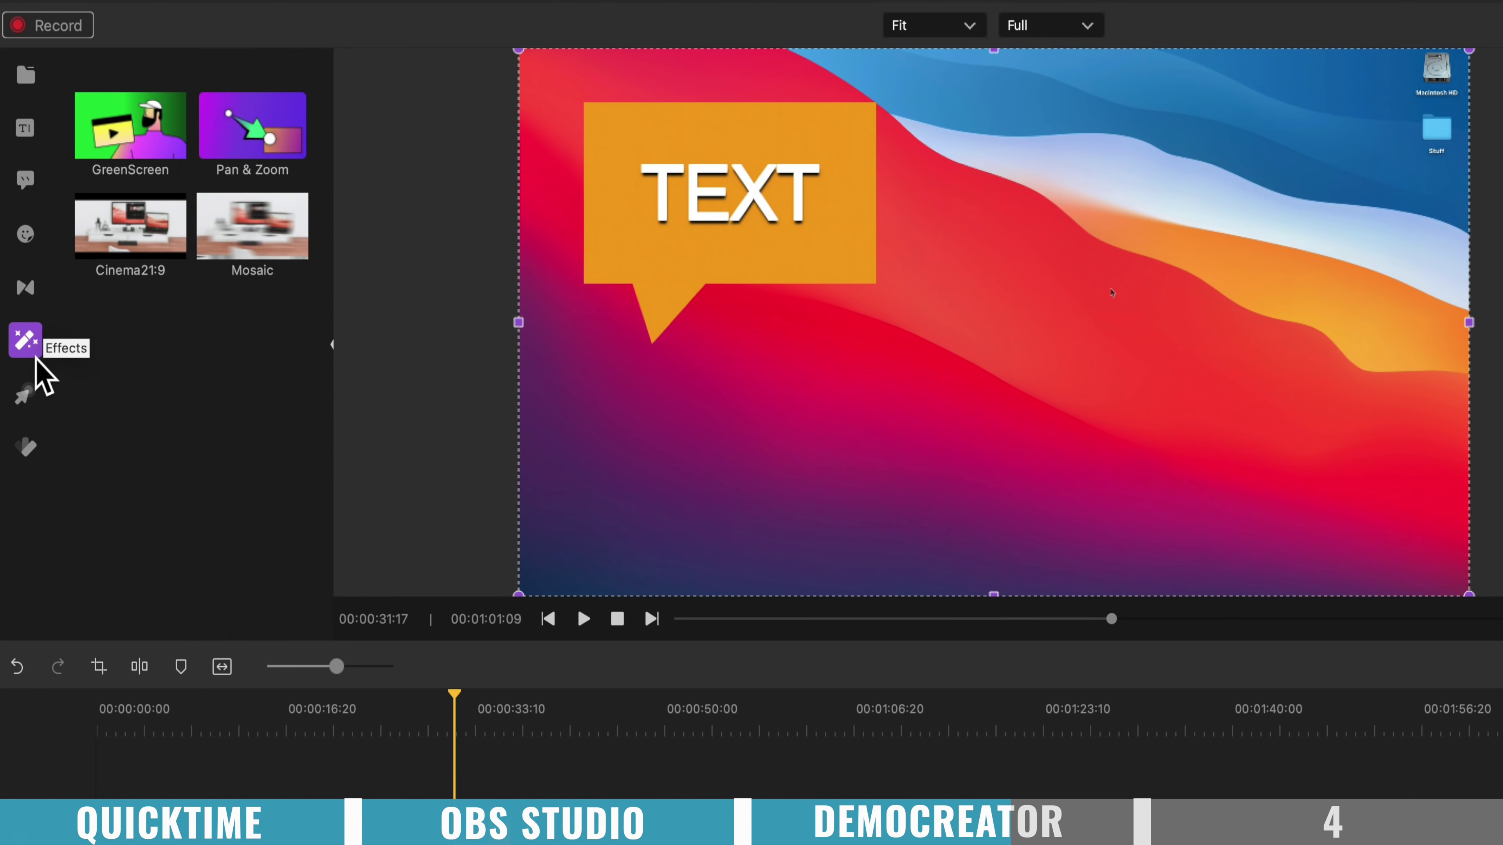
{"action": "left_click", "coordinate": [25, 392]}
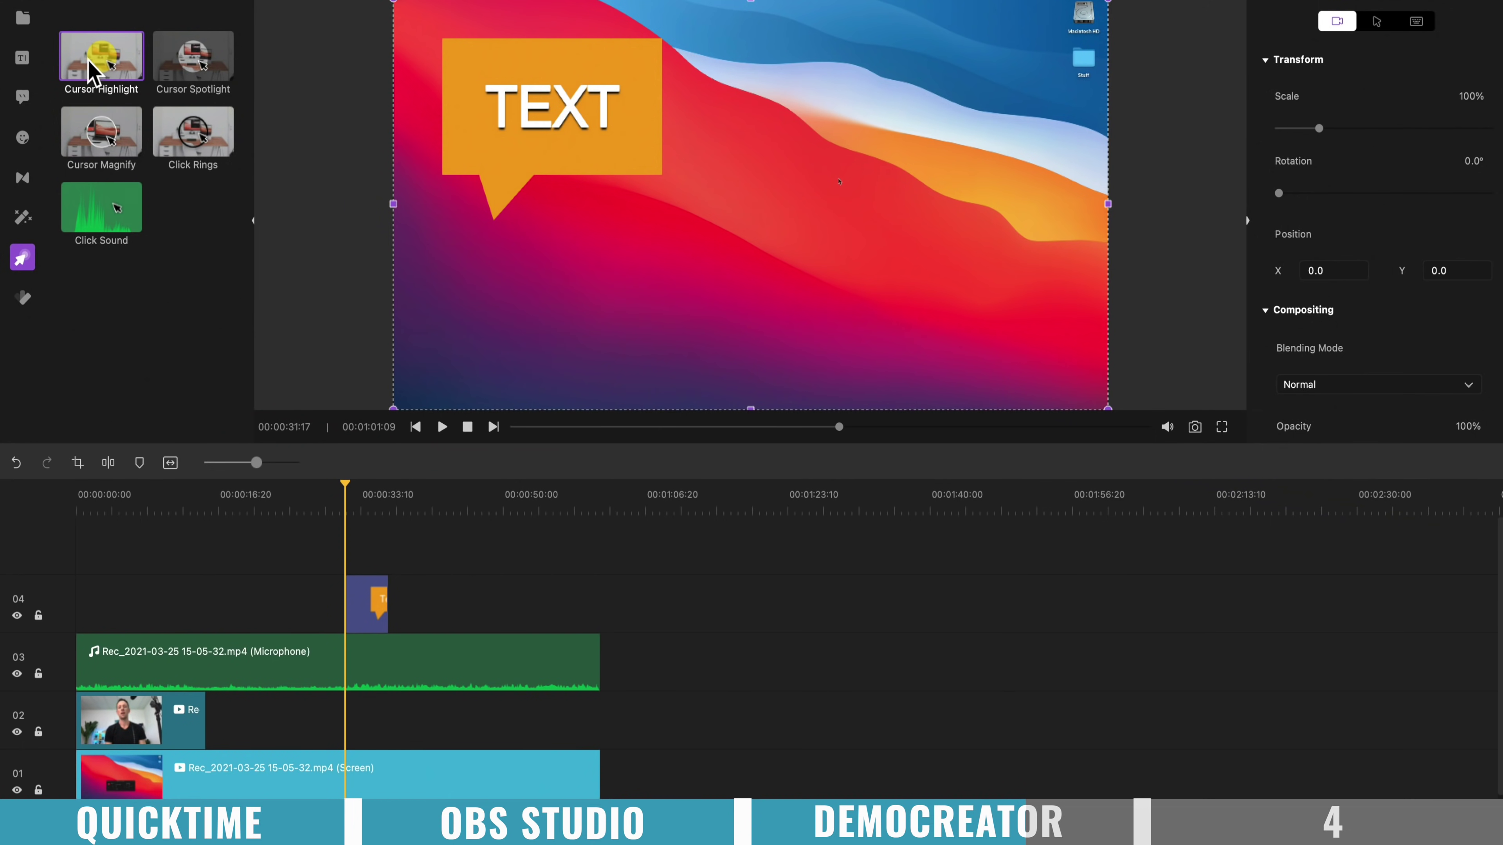
Step: Add a yellow cursor highlight to the screen recording and enlarge the cursor to 324%
{"action": "left_click_drag", "start_coordinate": [87, 61], "coordinate": [361, 767]}
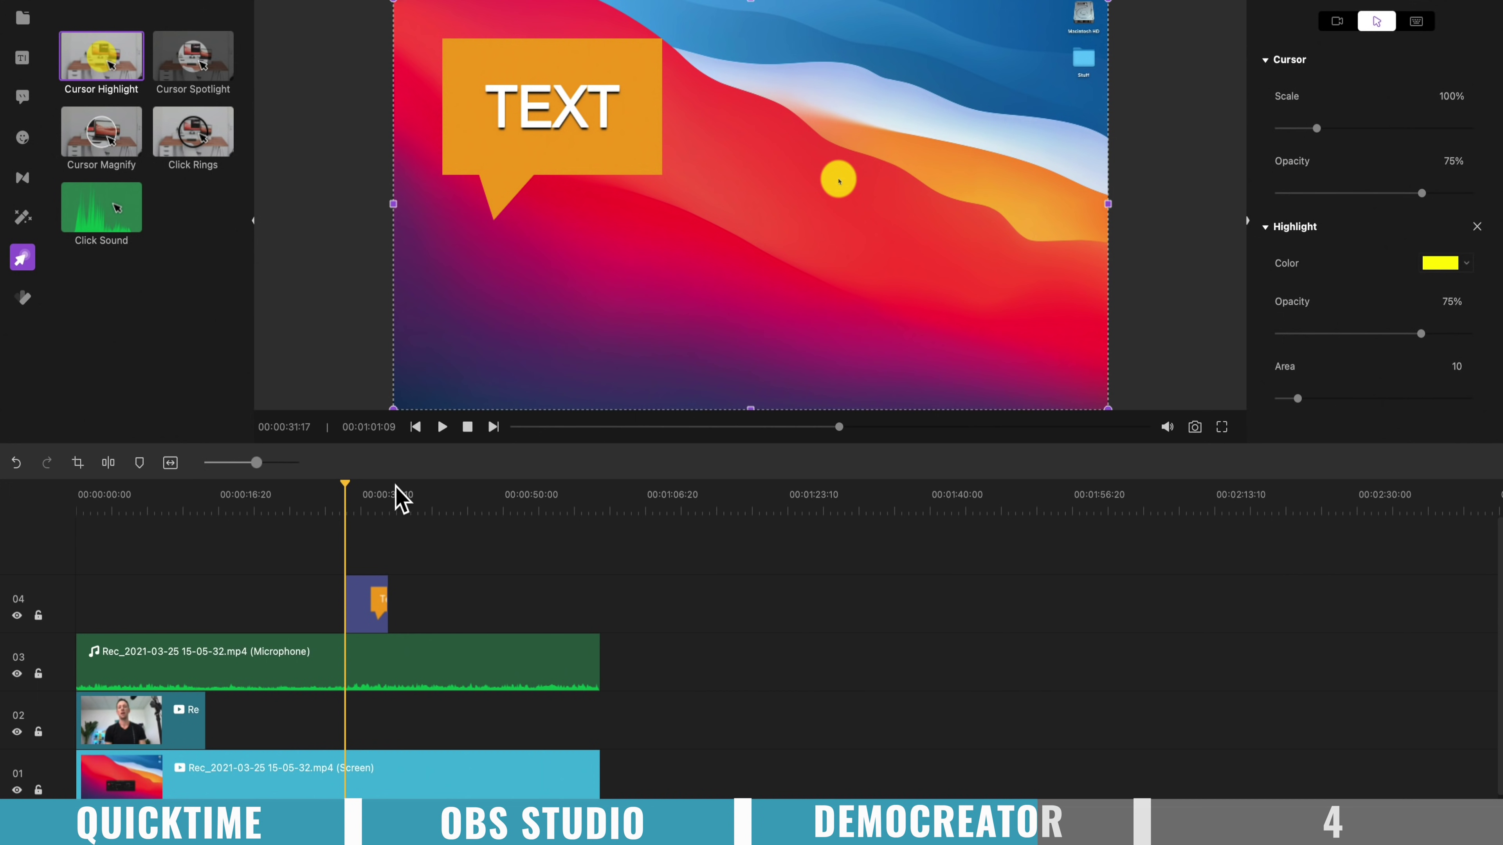
{"action": "left_click_drag", "start_coordinate": [349, 496], "coordinate": [497, 505]}
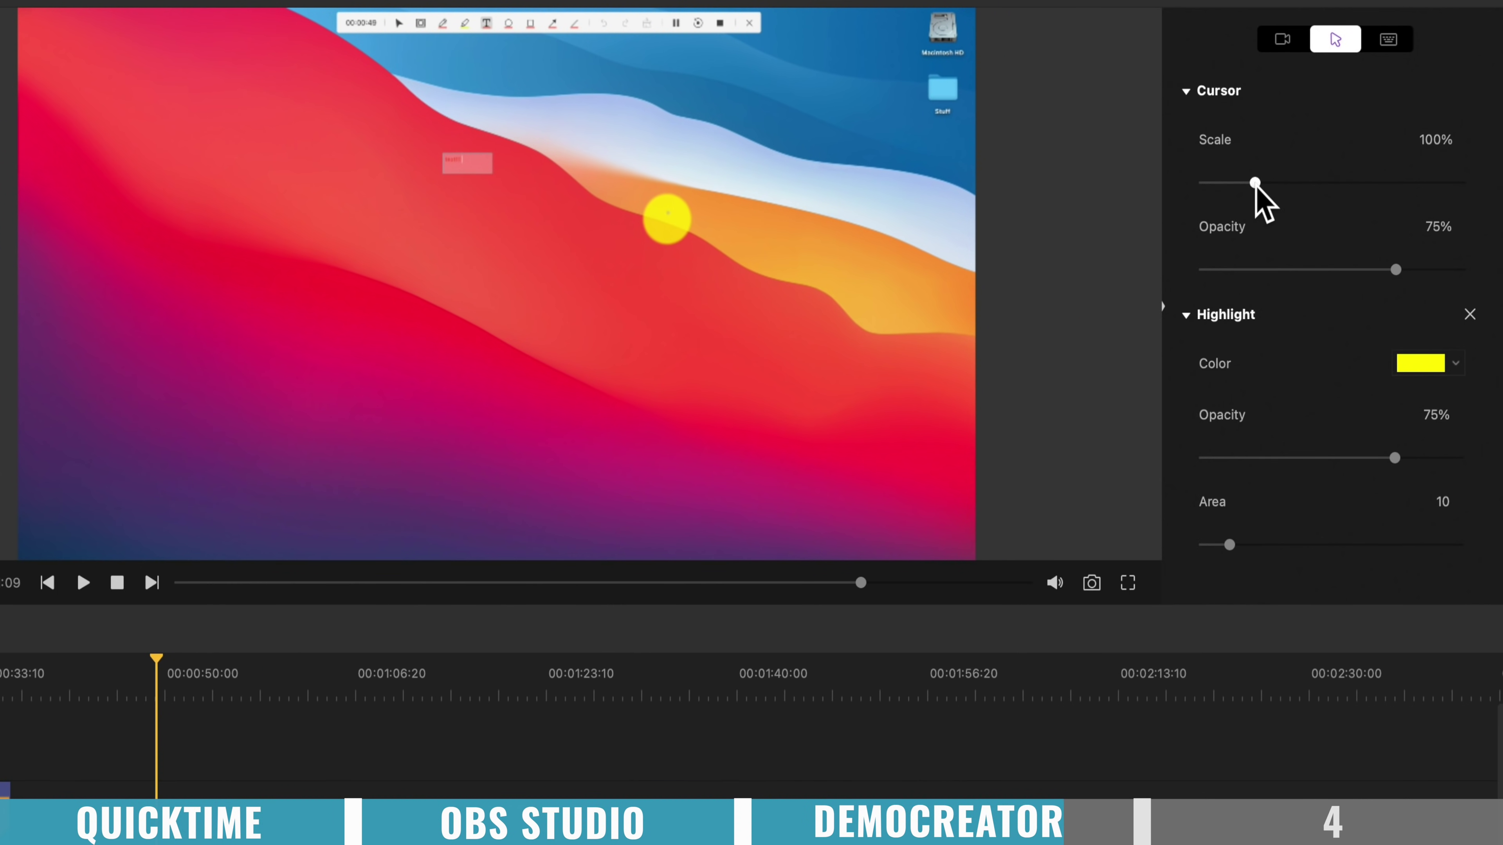
{"action": "left_click_drag", "start_coordinate": [1268, 188], "coordinate": [1364, 202]}
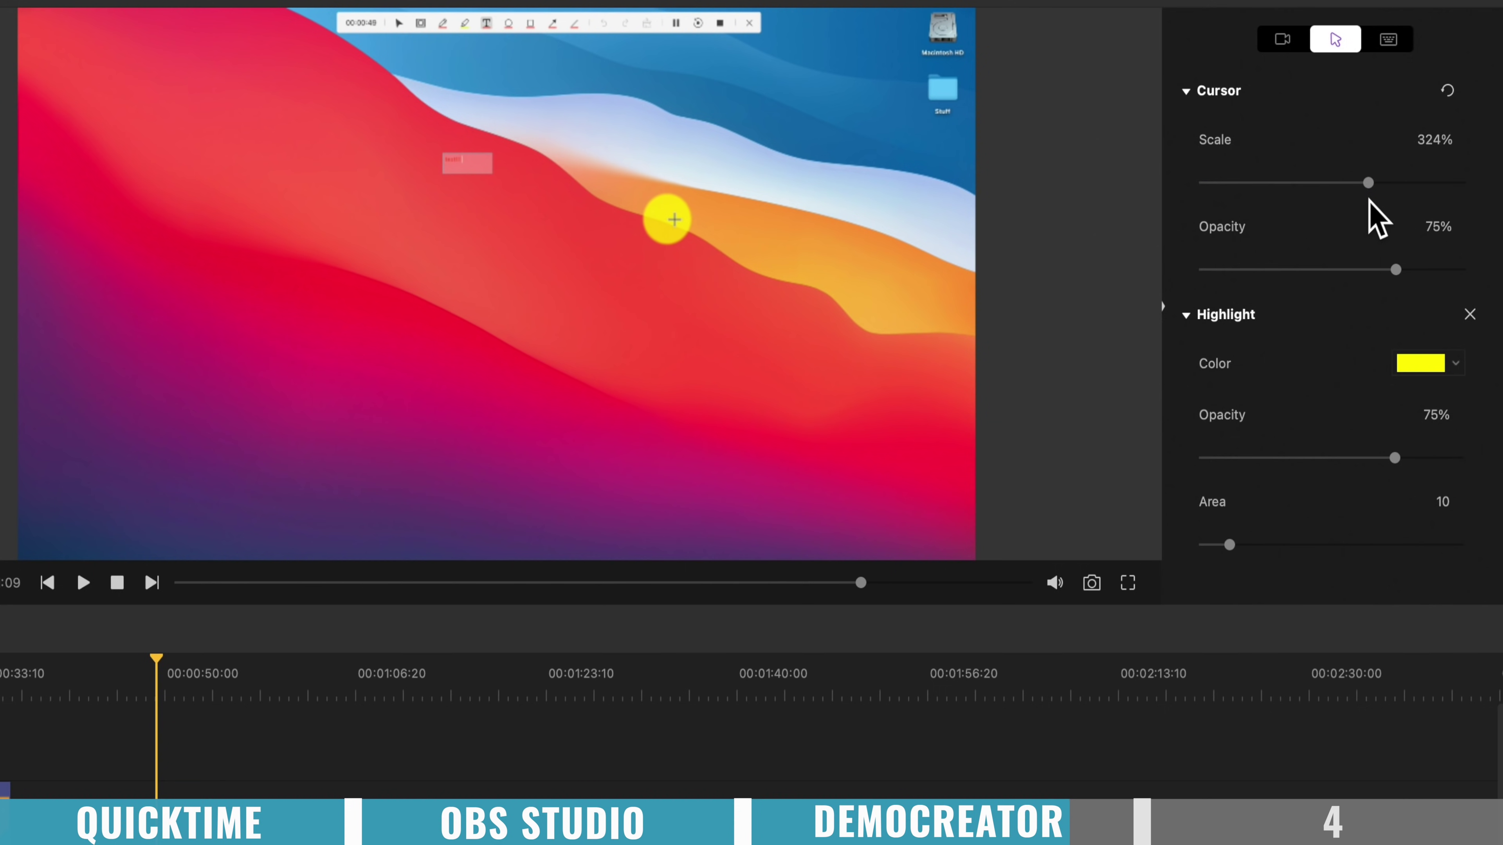
Step: Scrub the timeline back to 00:00:06:22 to preview the webcam overlay and cursor effect
{"action": "left_click_drag", "start_coordinate": [159, 681], "coordinate": [268, 691]}
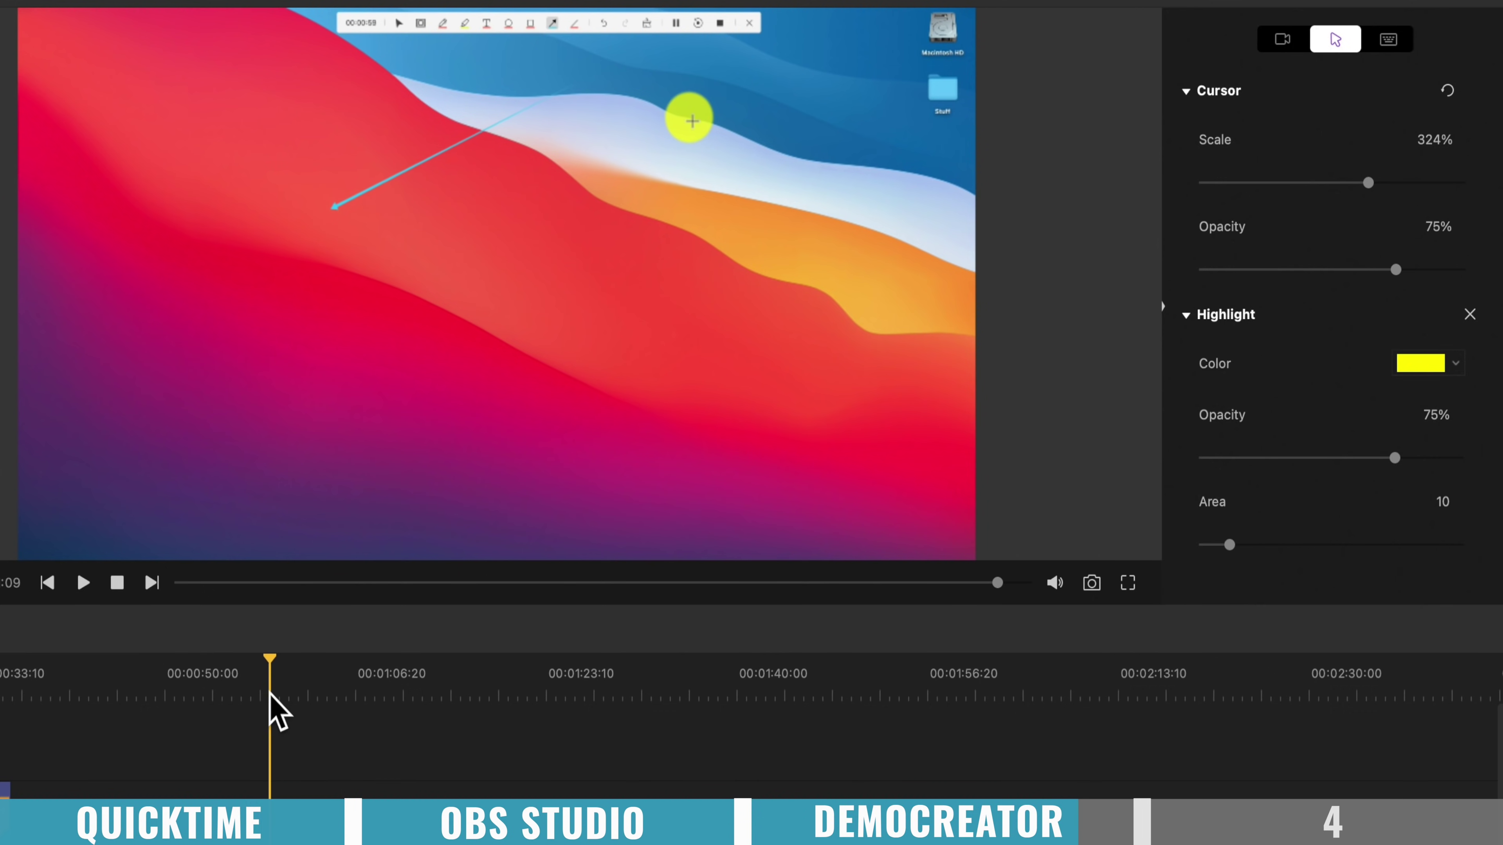
{"action": "left_click_drag", "start_coordinate": [270, 691], "coordinate": [273, 692]}
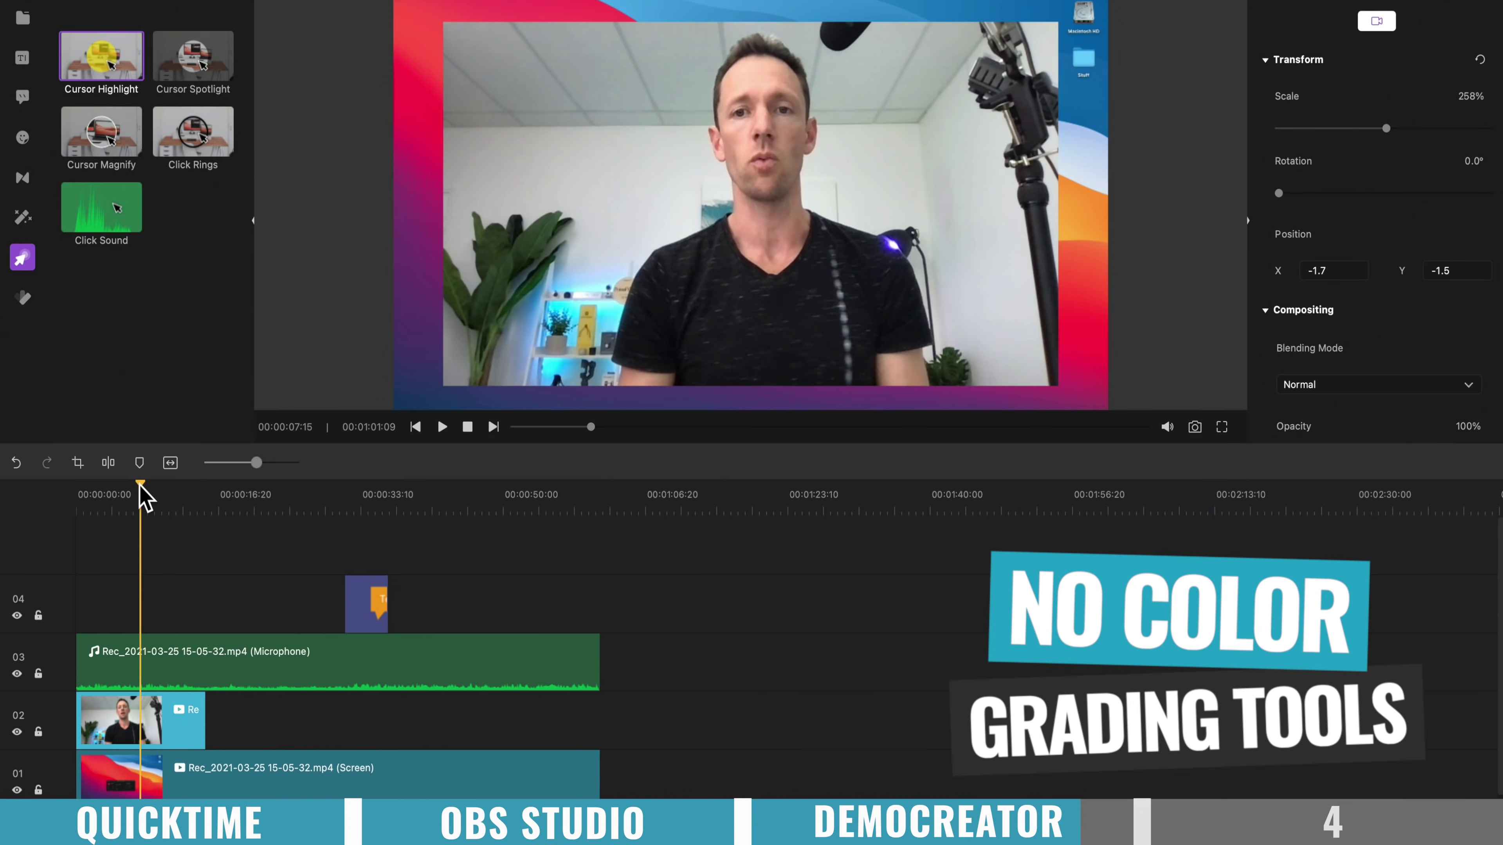
{"action": "left_click_drag", "start_coordinate": [142, 498], "coordinate": [136, 498]}
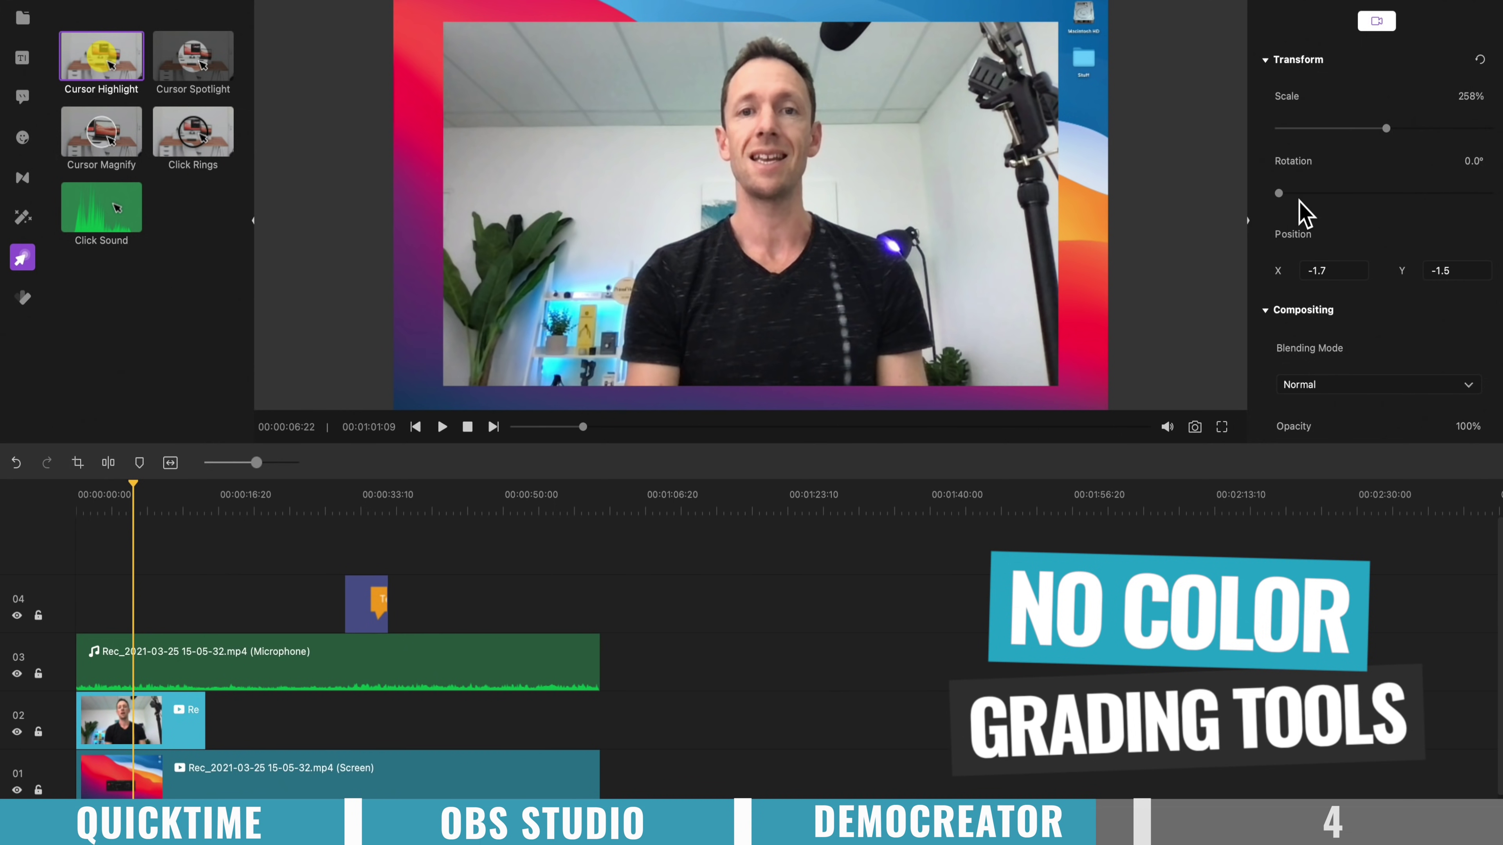
{"action": "scroll", "coordinate": [1302, 214], "scroll_direction": "down", "scroll_amount": 3}
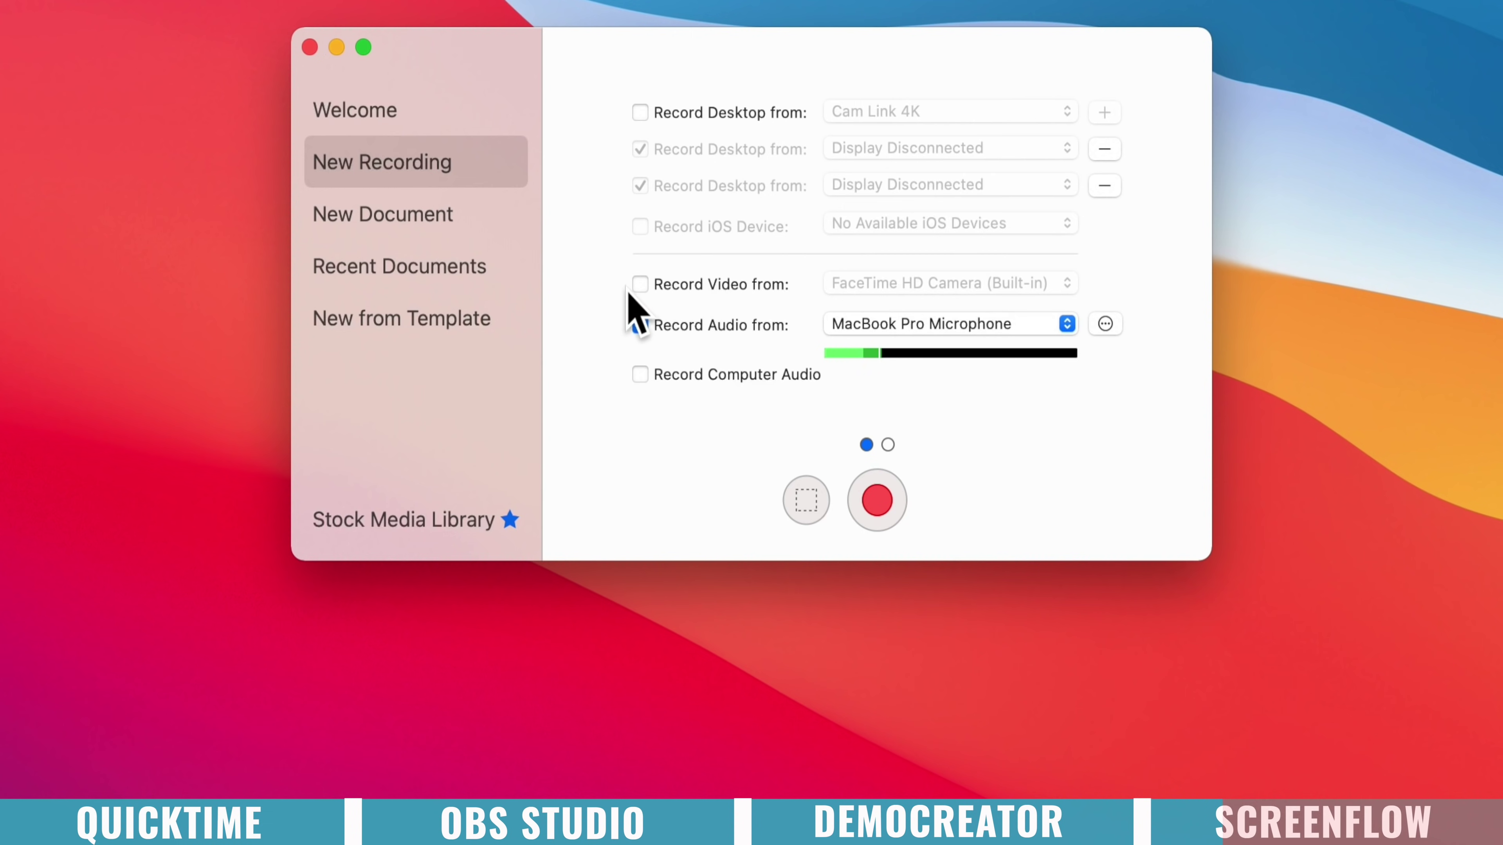
Step: Record video from the FaceTime HD Camera at 1280 x 720, with the MacBook Pro Microphone as audio
{"action": "left_click", "coordinate": [642, 285]}
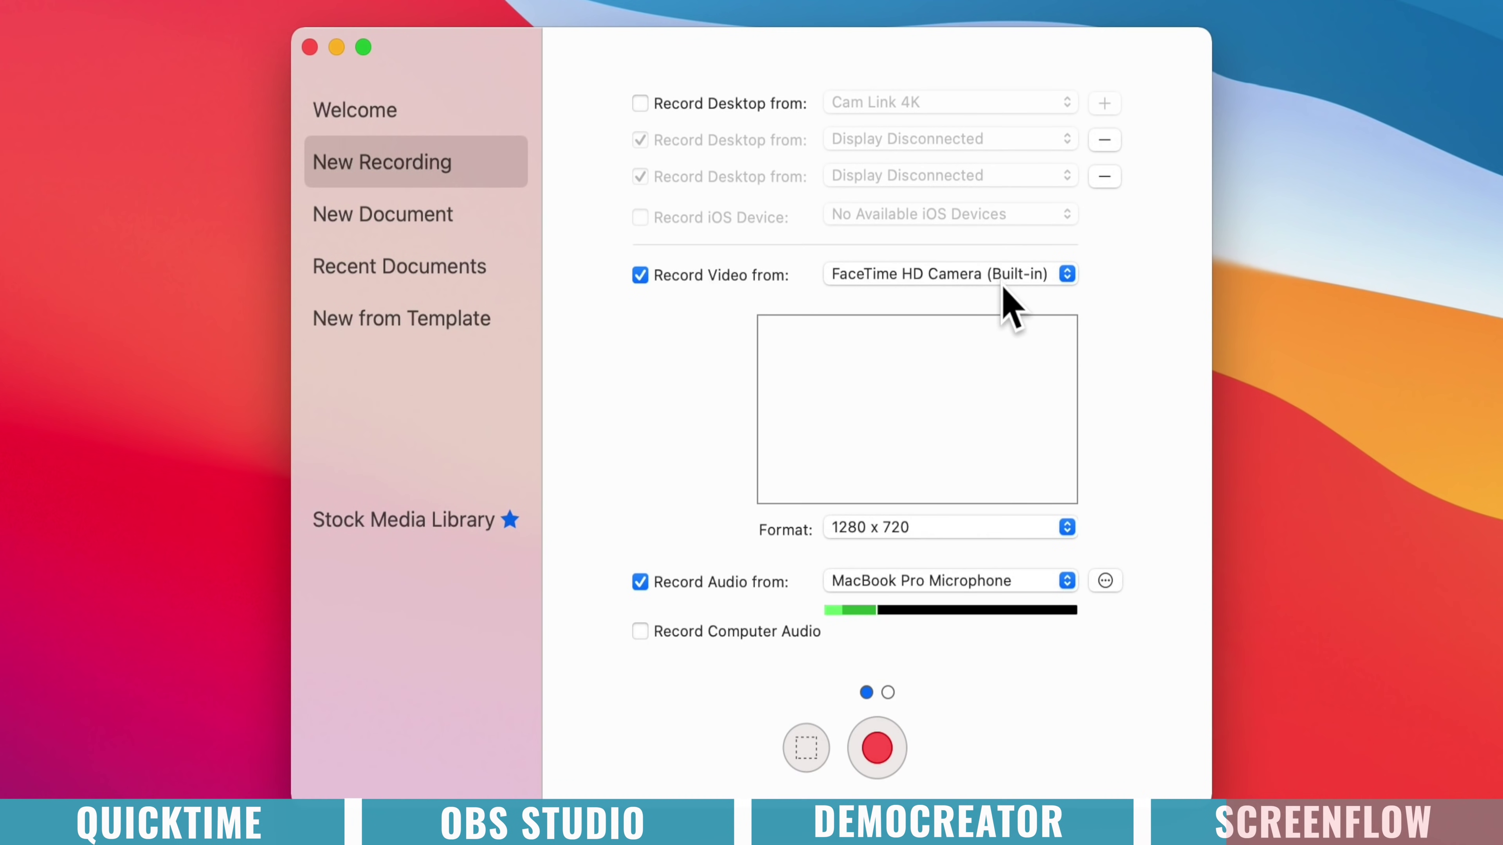
{"action": "left_click", "coordinate": [1043, 283]}
{"action": "left_click", "coordinate": [1132, 294]}
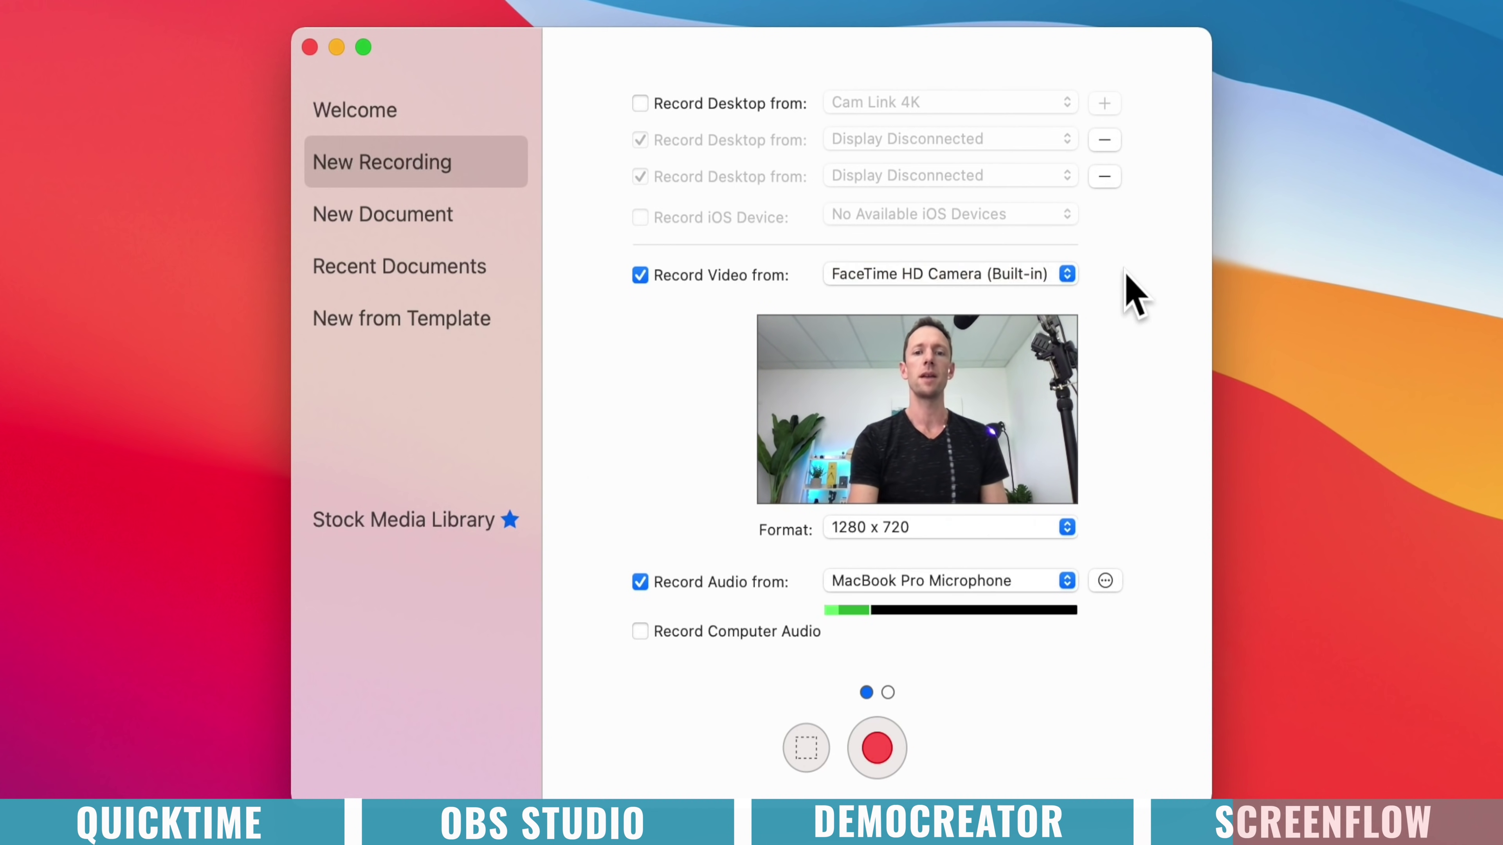
{"action": "left_click", "coordinate": [855, 528]}
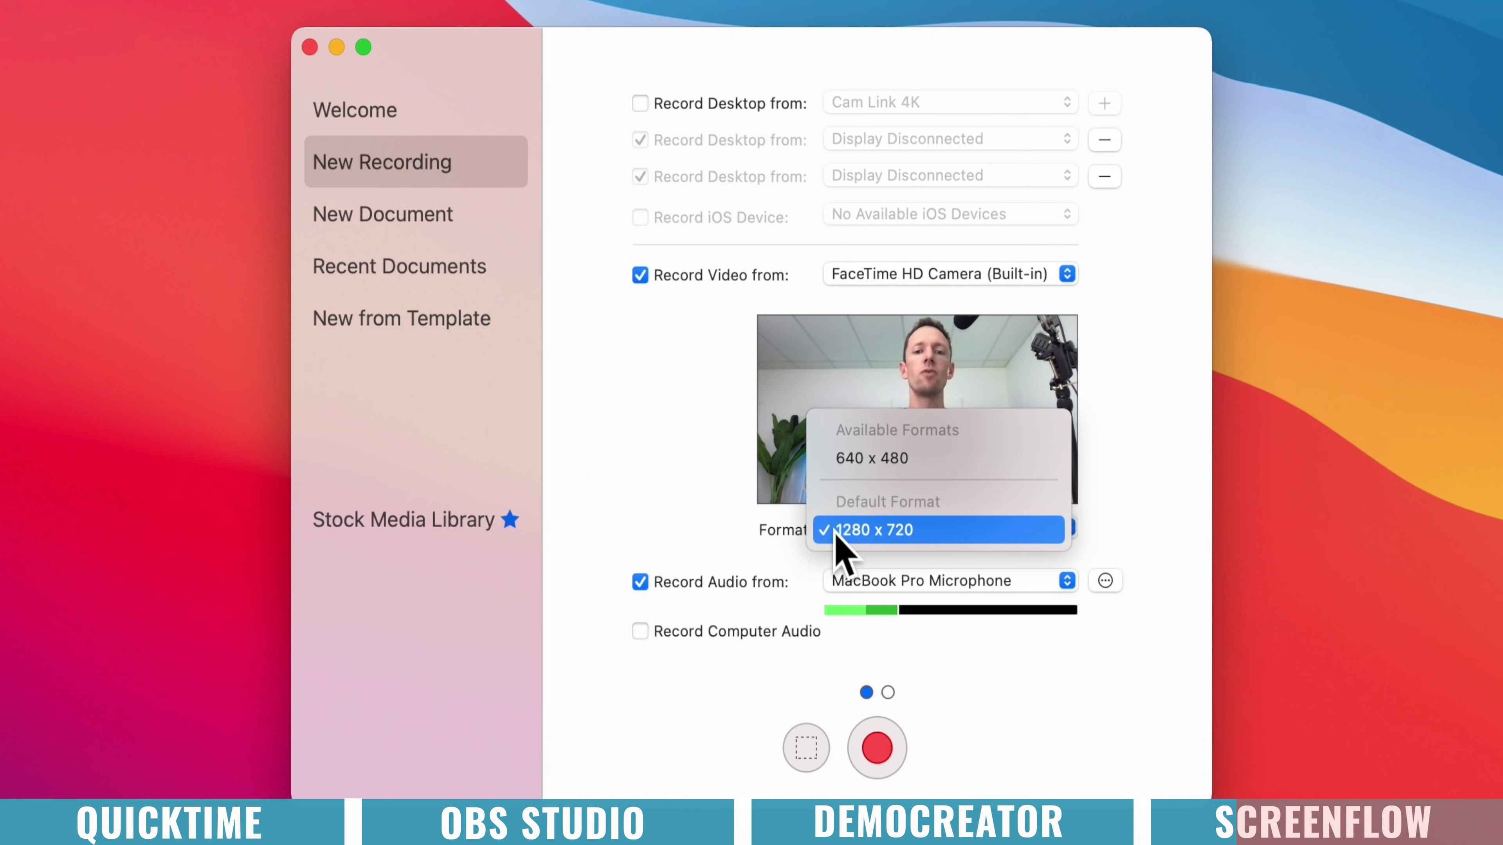
{"action": "left_click", "coordinate": [1106, 505]}
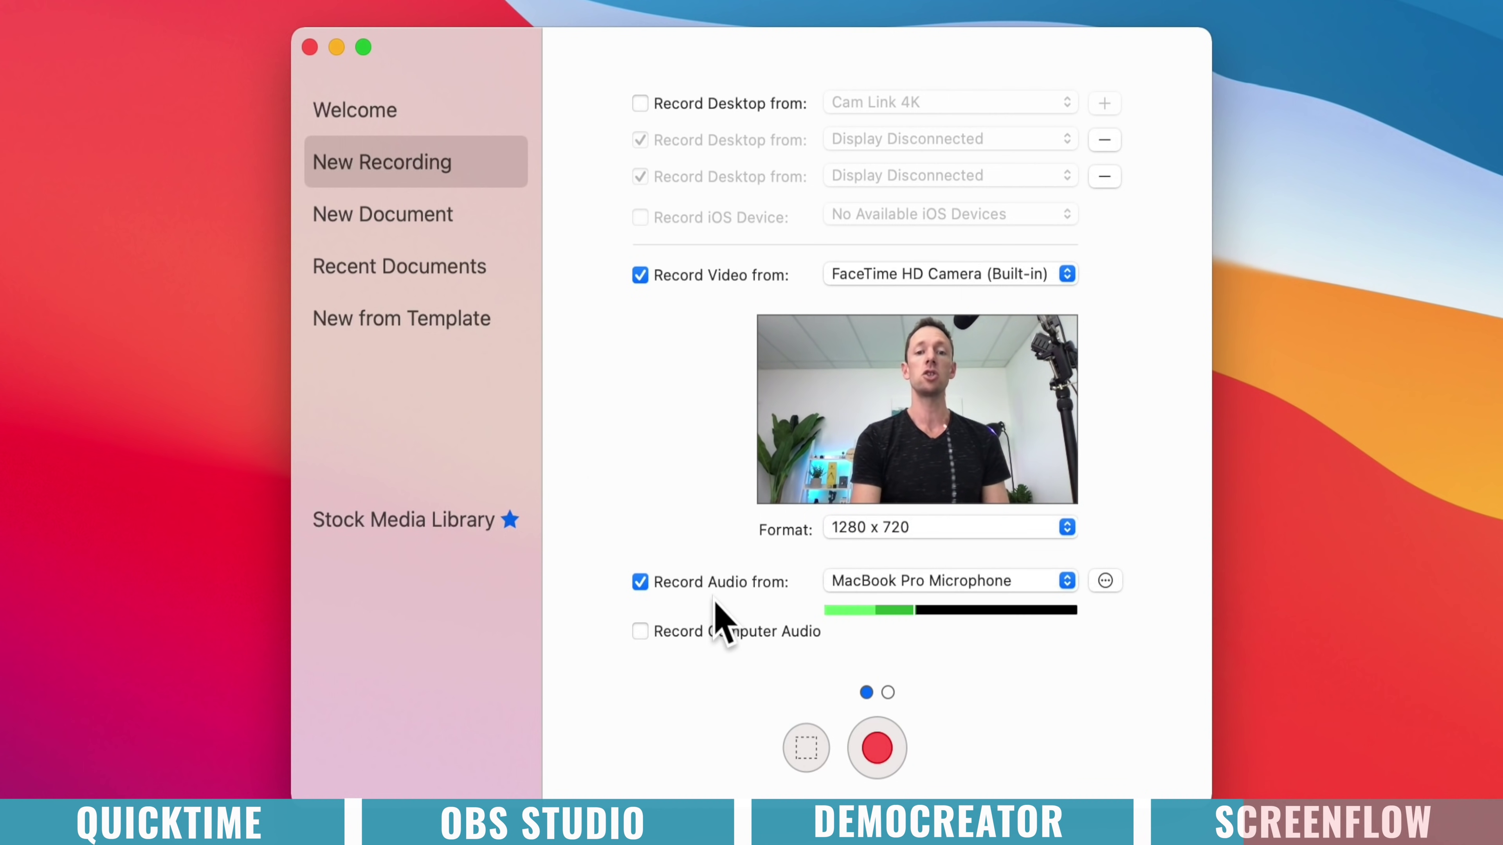
{"action": "left_click", "coordinate": [1013, 579]}
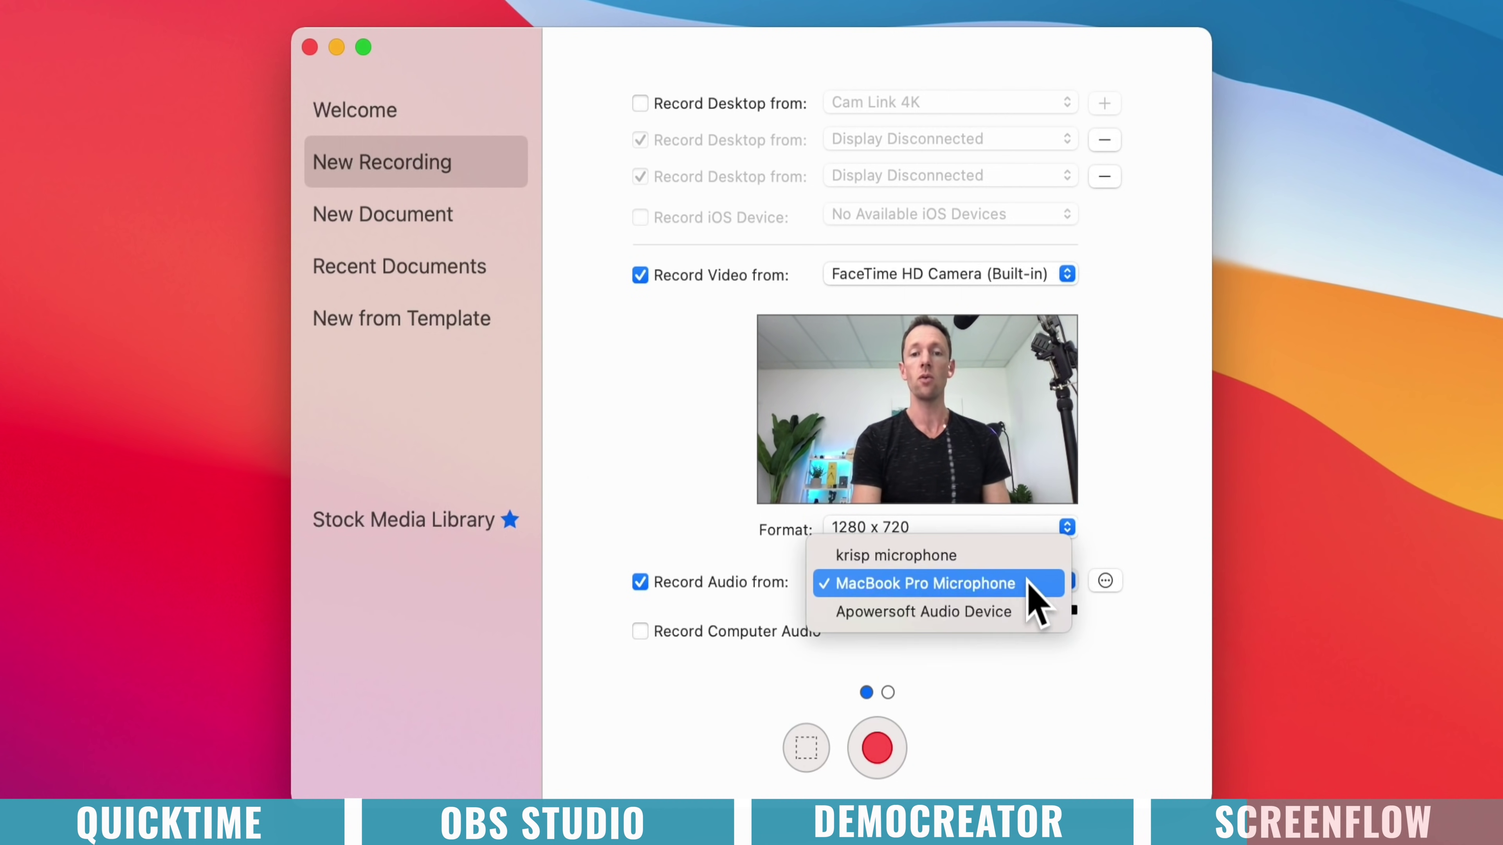
{"action": "left_click", "coordinate": [1041, 583]}
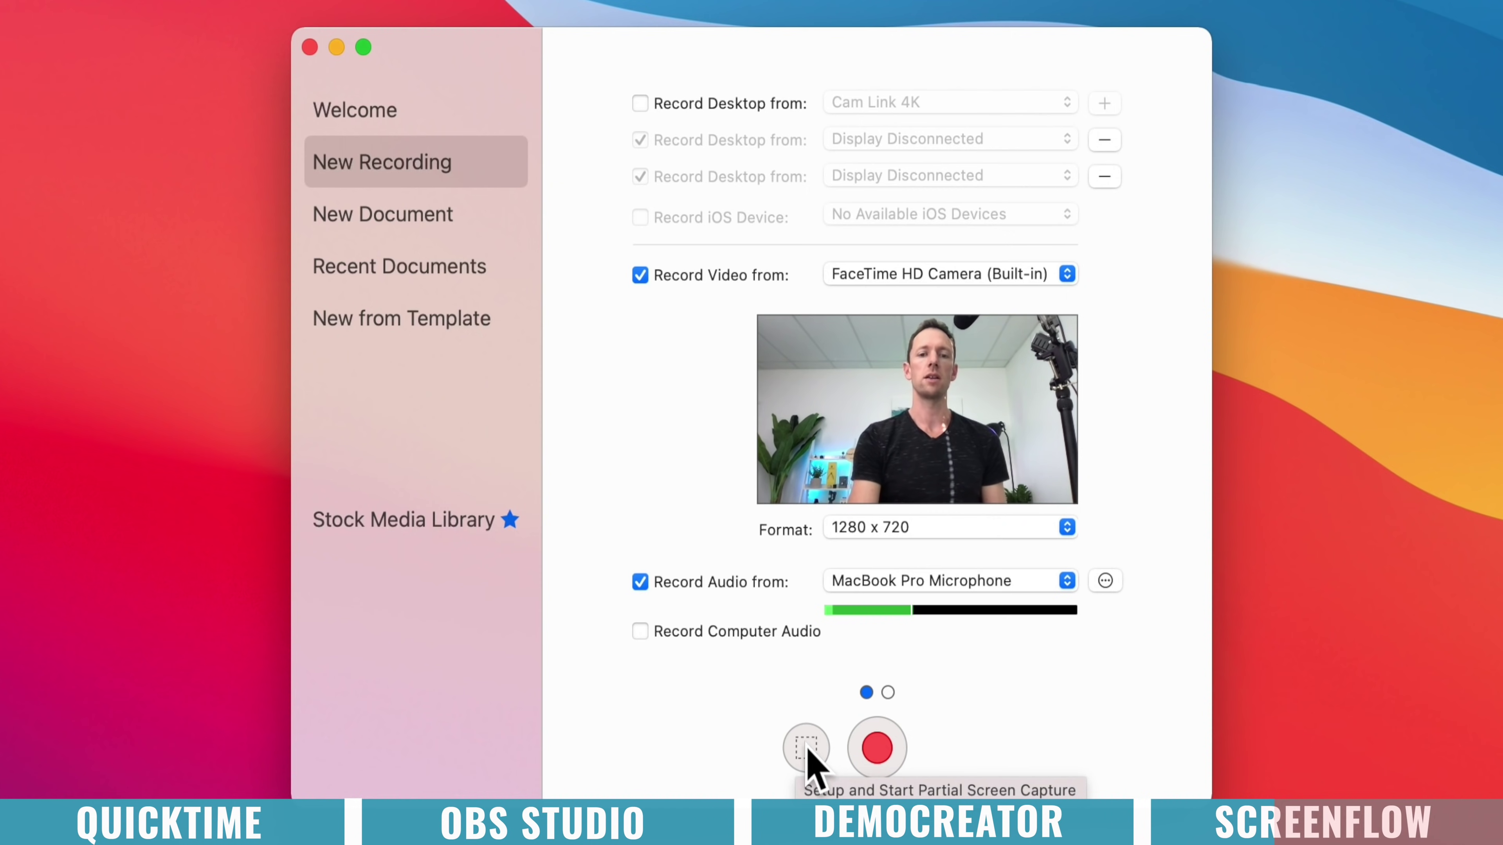
Step: Try repositioning a partial capture area, then start the desktop-plus-camera recording
{"action": "left_click", "coordinate": [803, 747]}
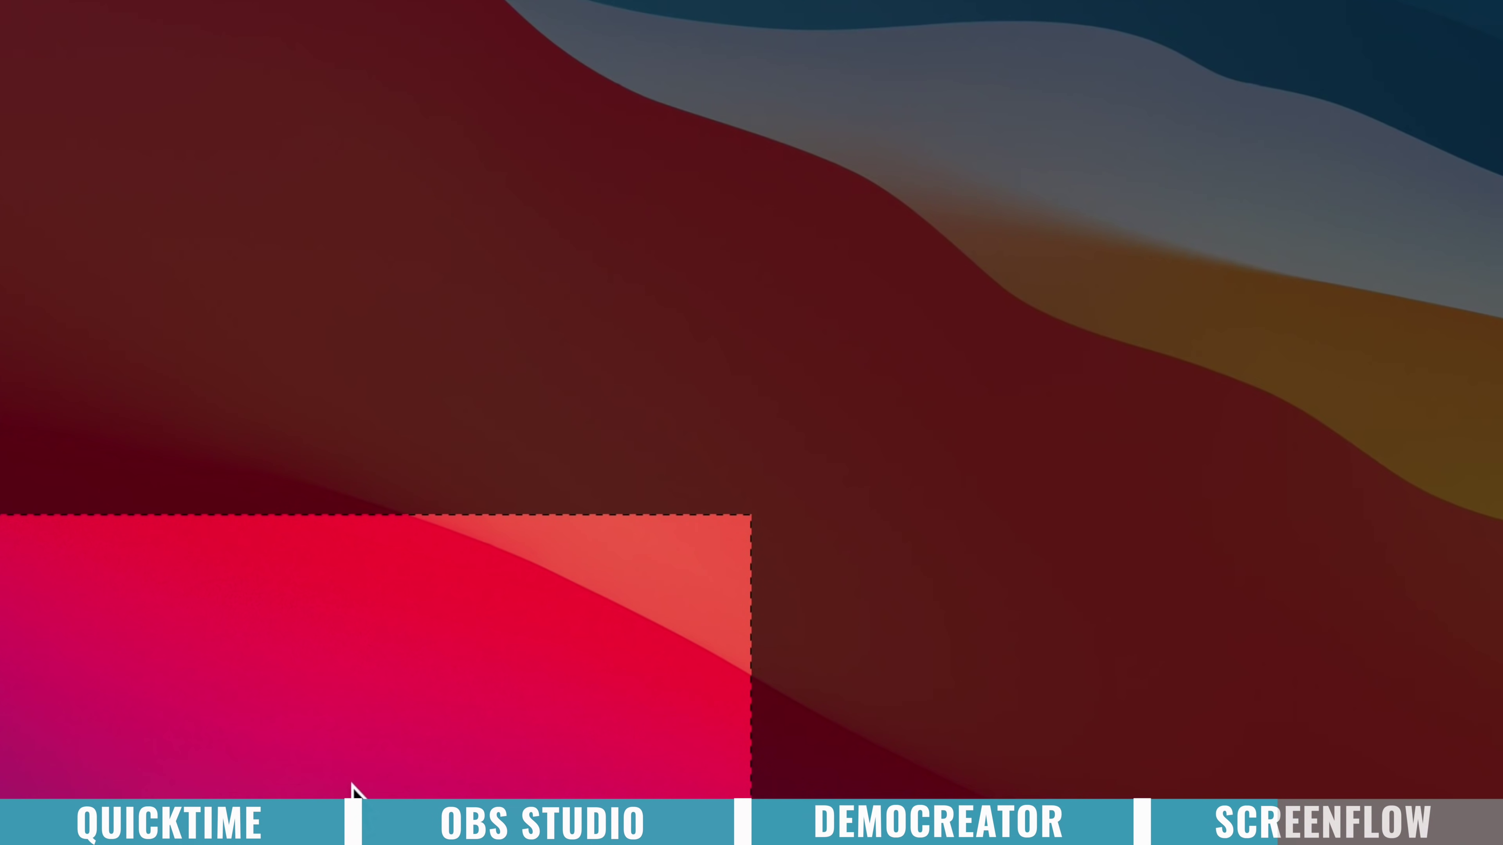
{"action": "left_click_drag", "start_coordinate": [349, 787], "coordinate": [832, 450]}
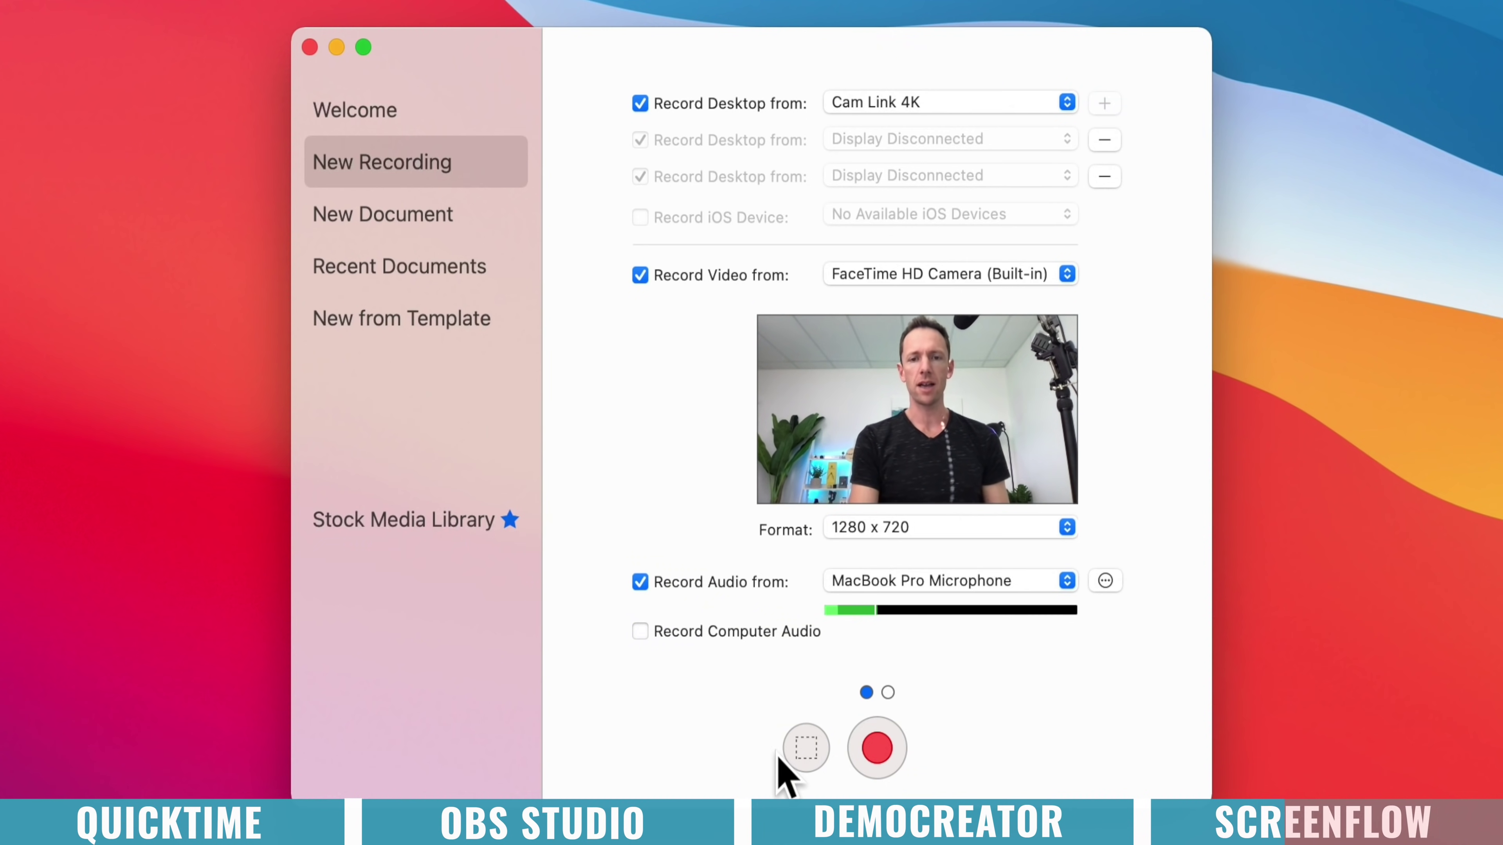
{"action": "left_click", "coordinate": [878, 748]}
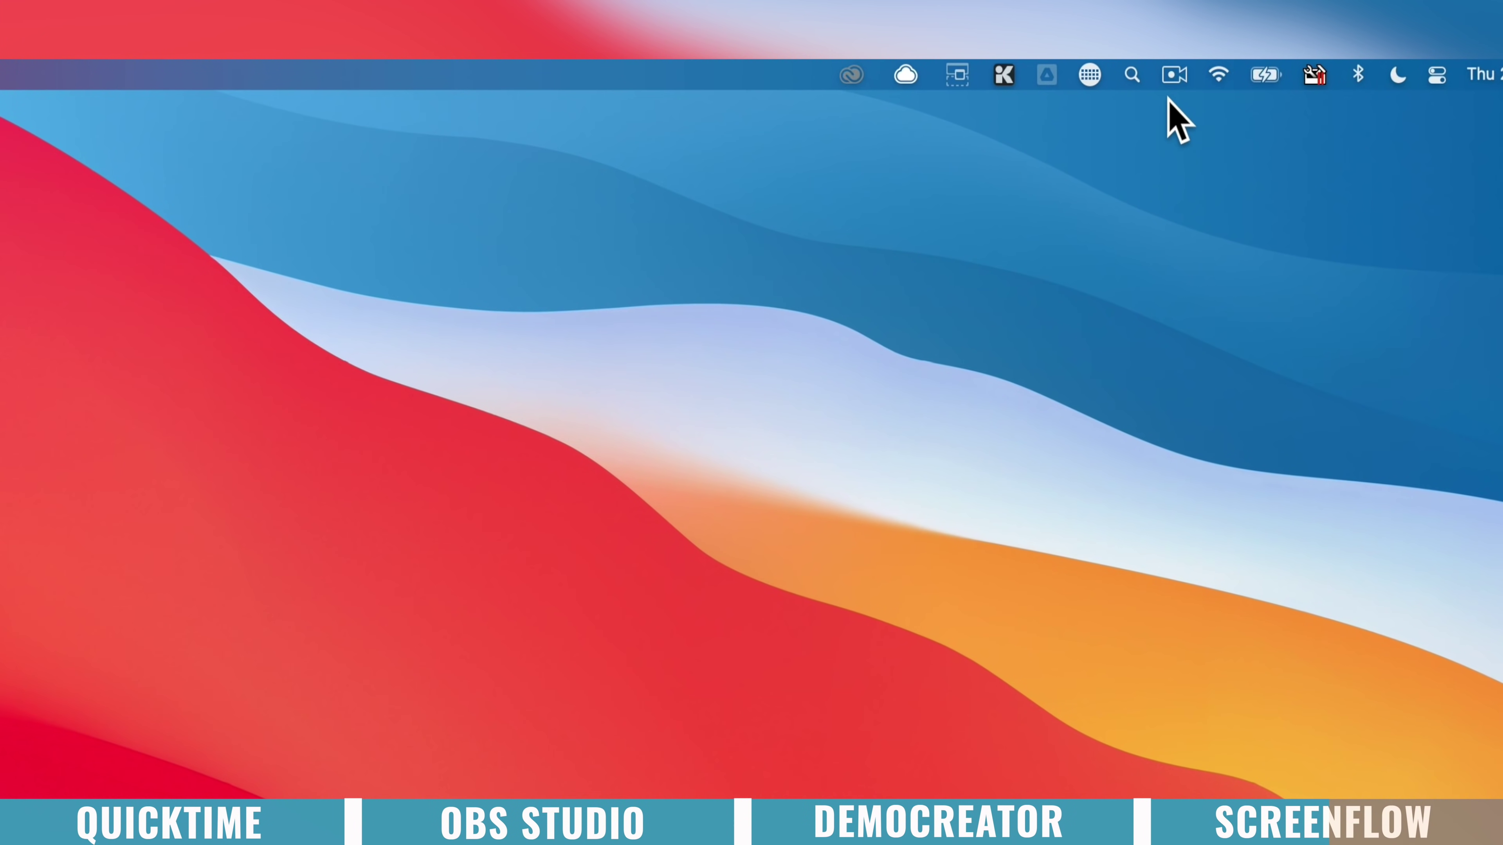
Step: Stop the ScreenFlow recording from the menu-bar icon
{"action": "left_click", "coordinate": [1179, 11]}
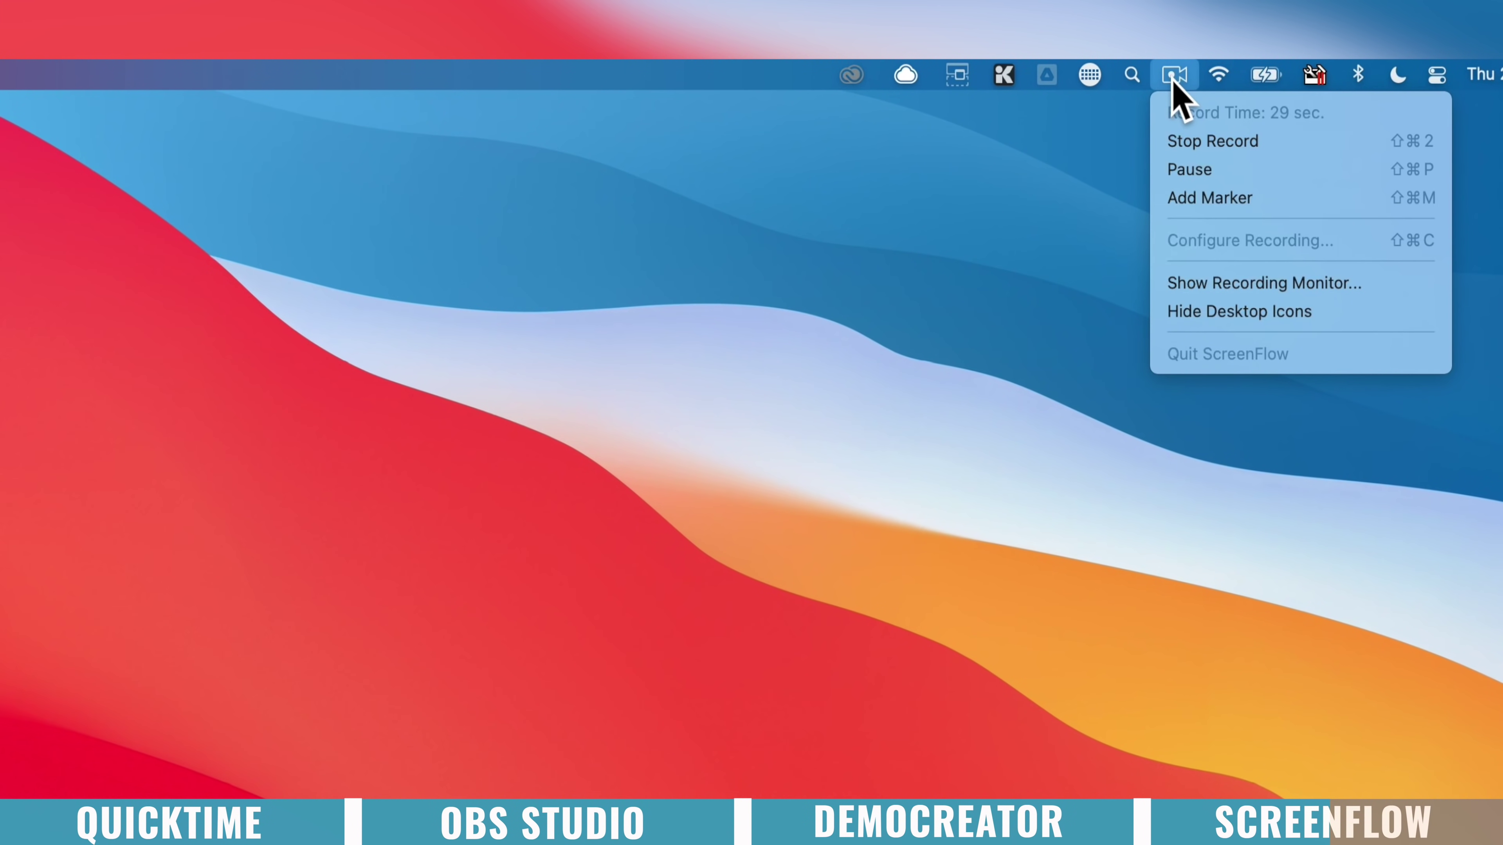
{"action": "left_click", "coordinate": [1265, 142]}
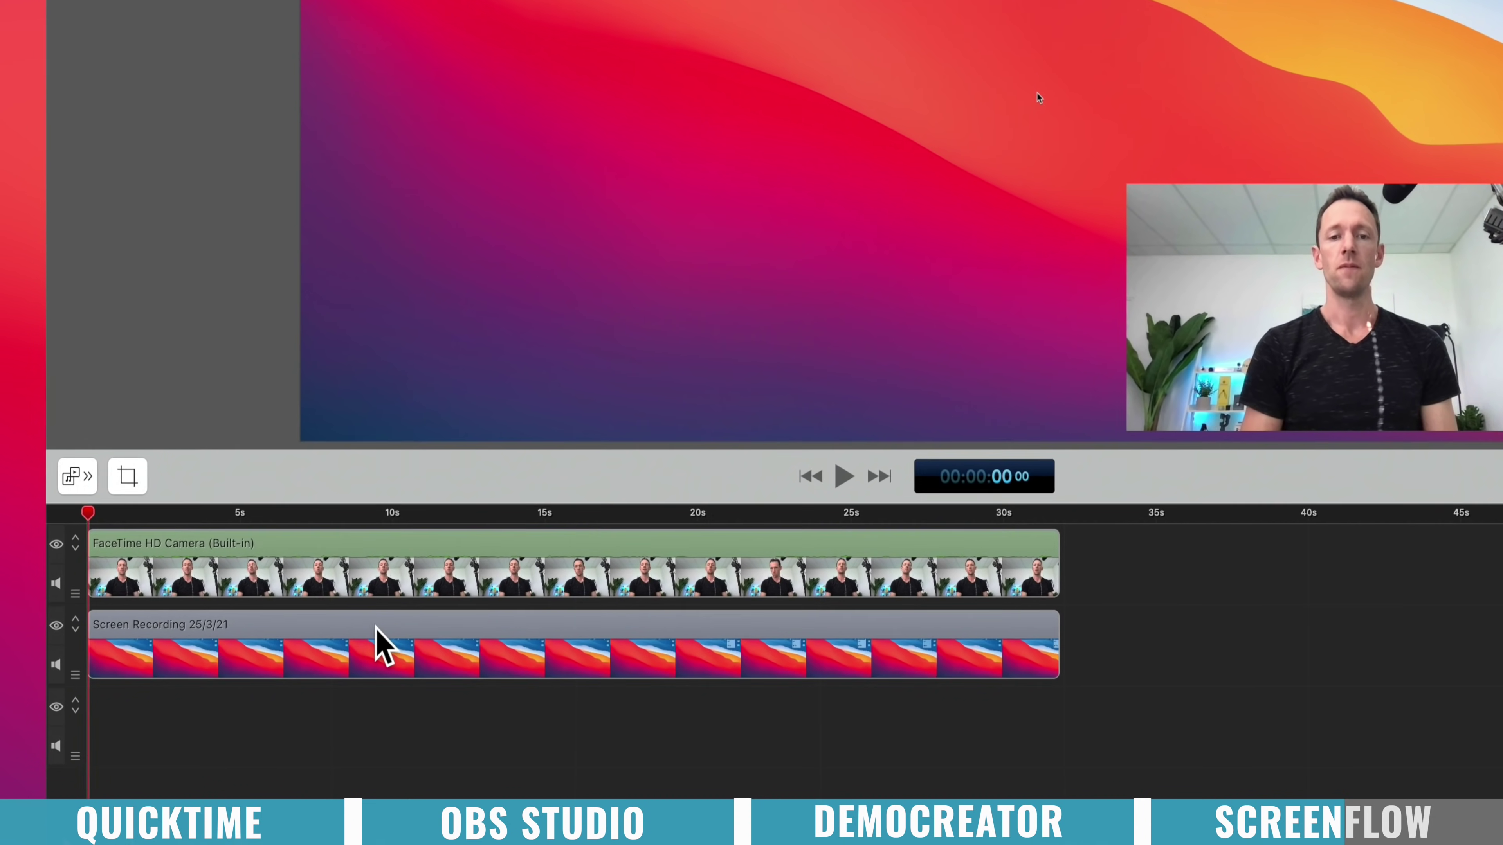
Step: Shrink the FaceTime camera inset and place it at the canvas's bottom-left corner
{"action": "left_click", "coordinate": [308, 678]}
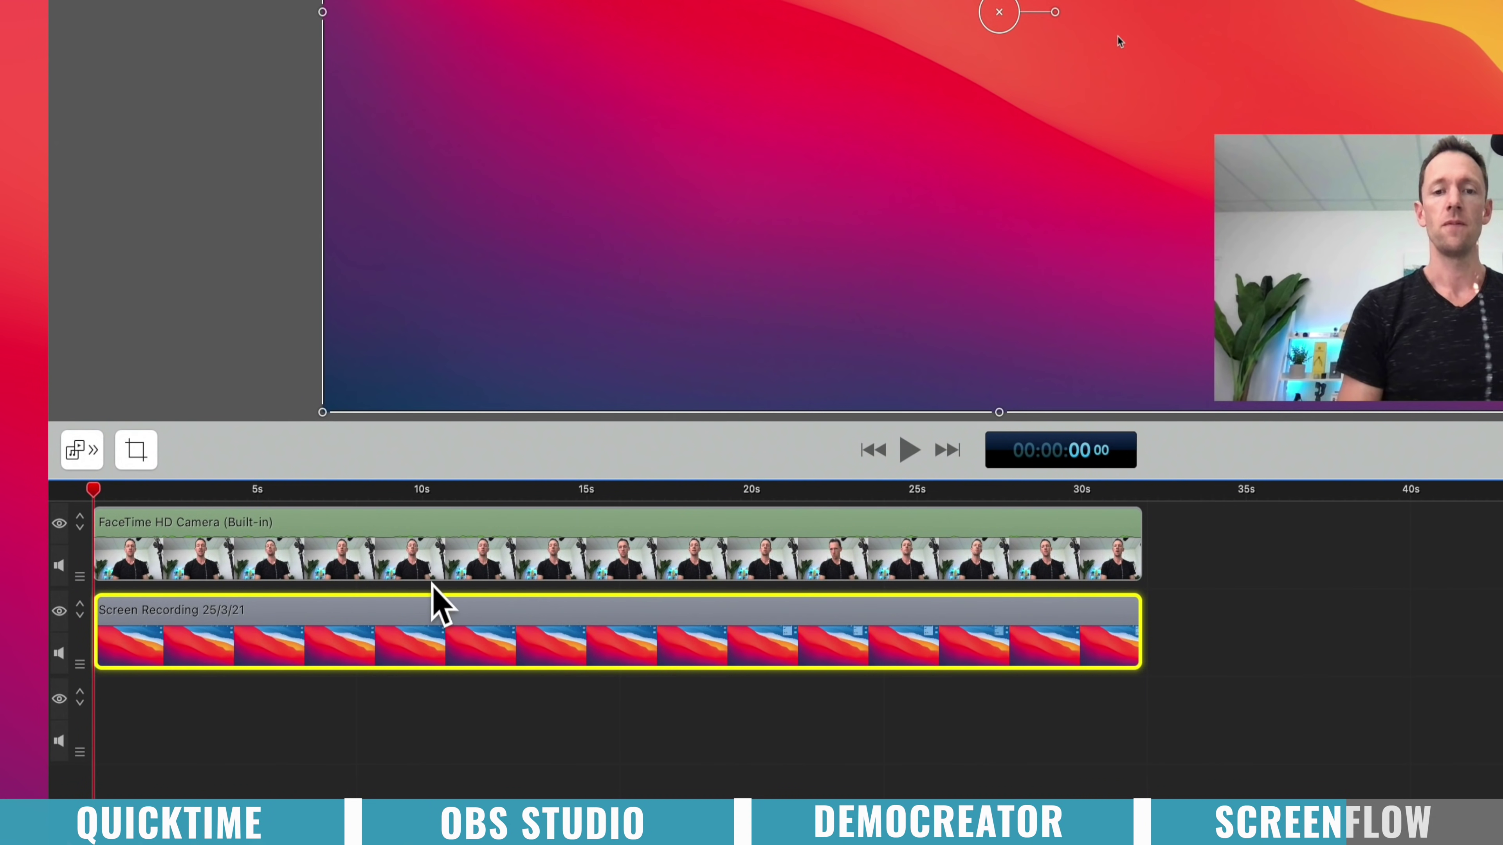
{"action": "left_click", "coordinate": [378, 555]}
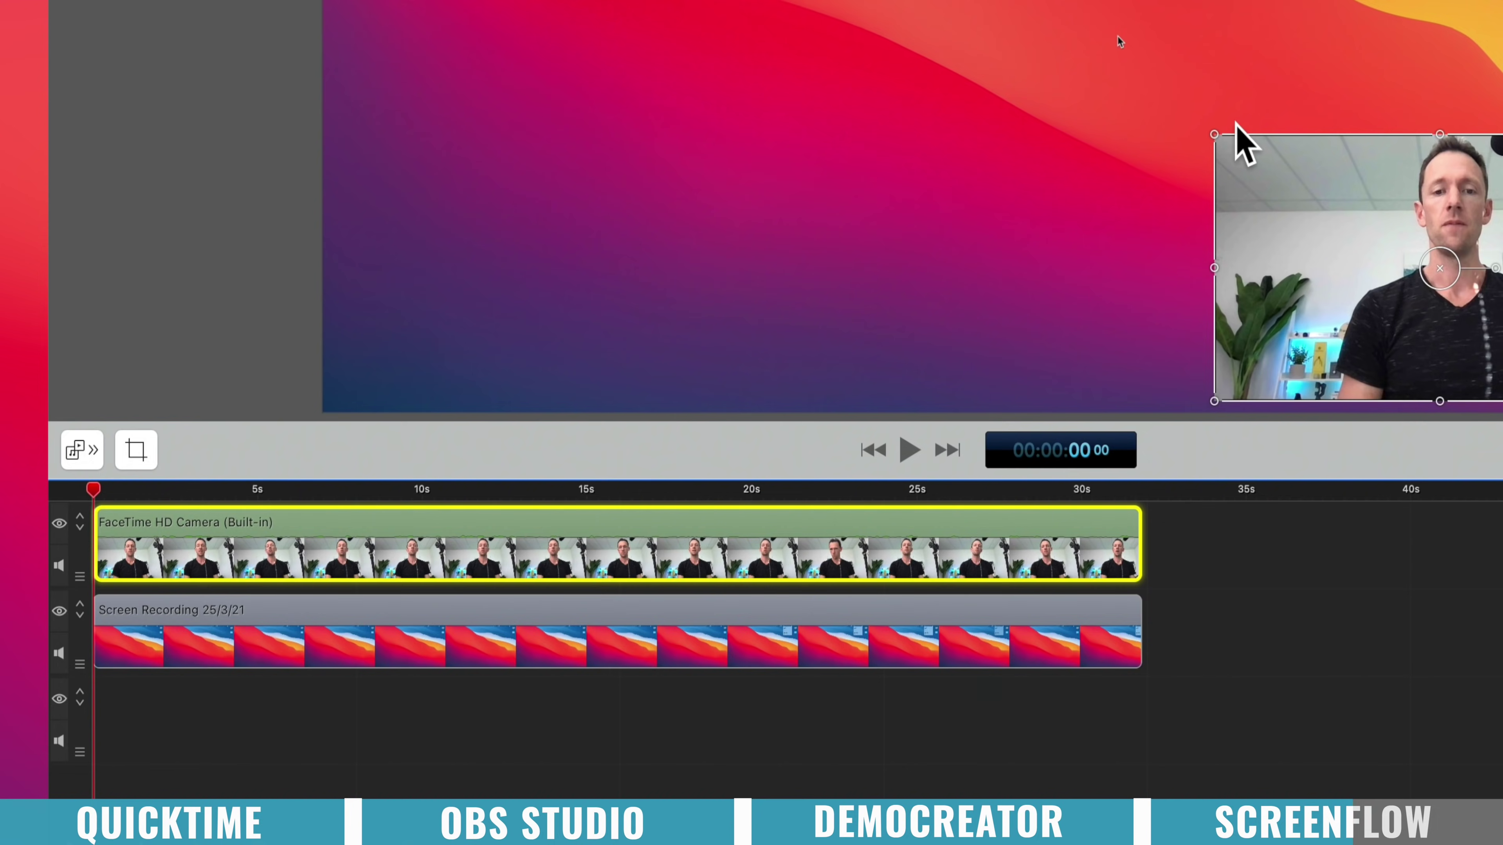
{"action": "left_click_drag", "start_coordinate": [1214, 134], "coordinate": [1155, 91]}
{"action": "left_click_drag", "start_coordinate": [742, 361], "coordinate": [271, 407]}
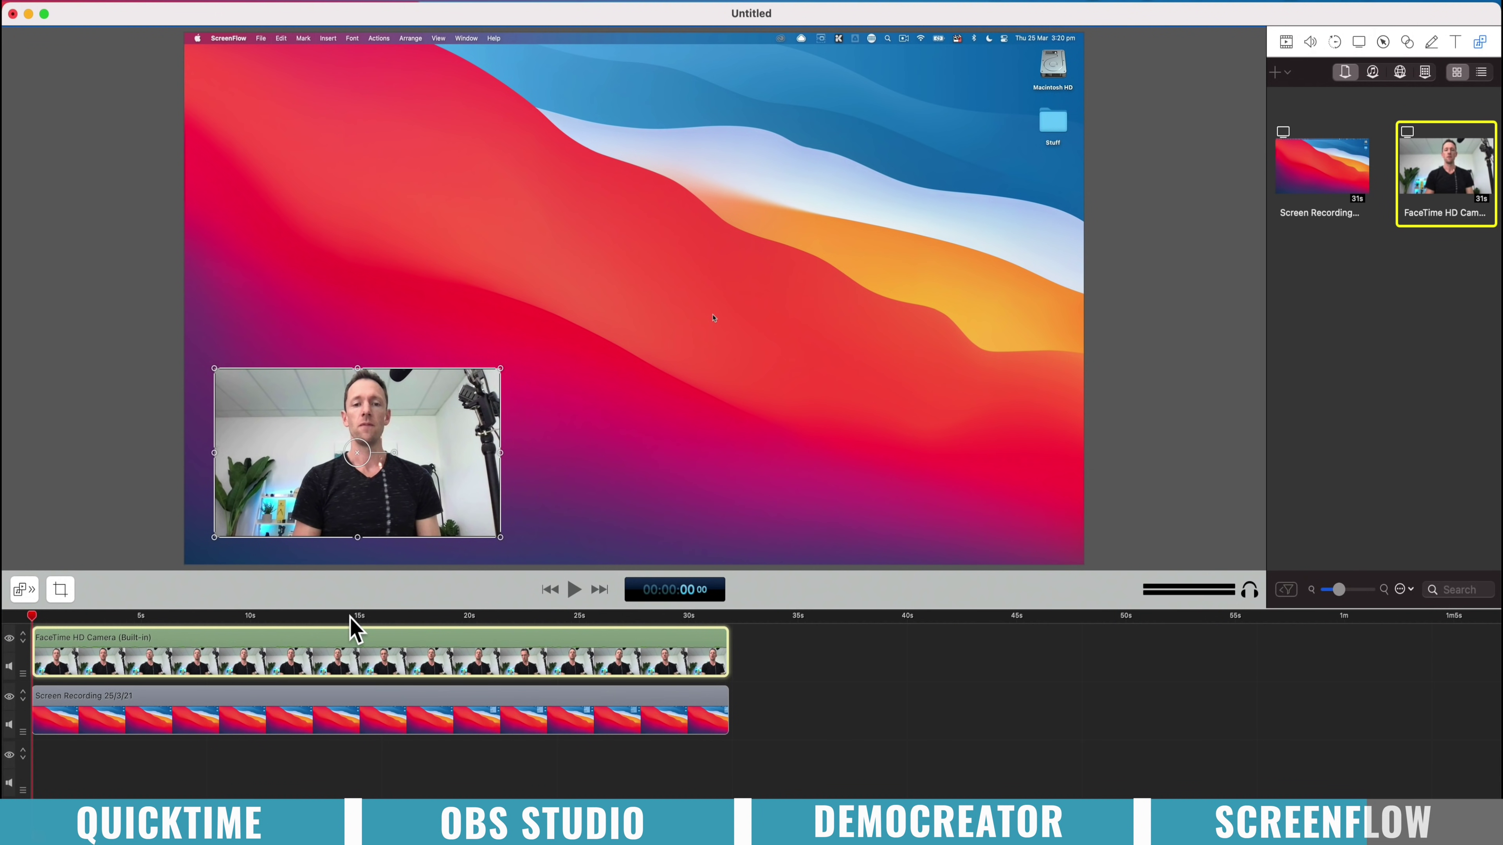
{"action": "left_click", "coordinate": [89, 714]}
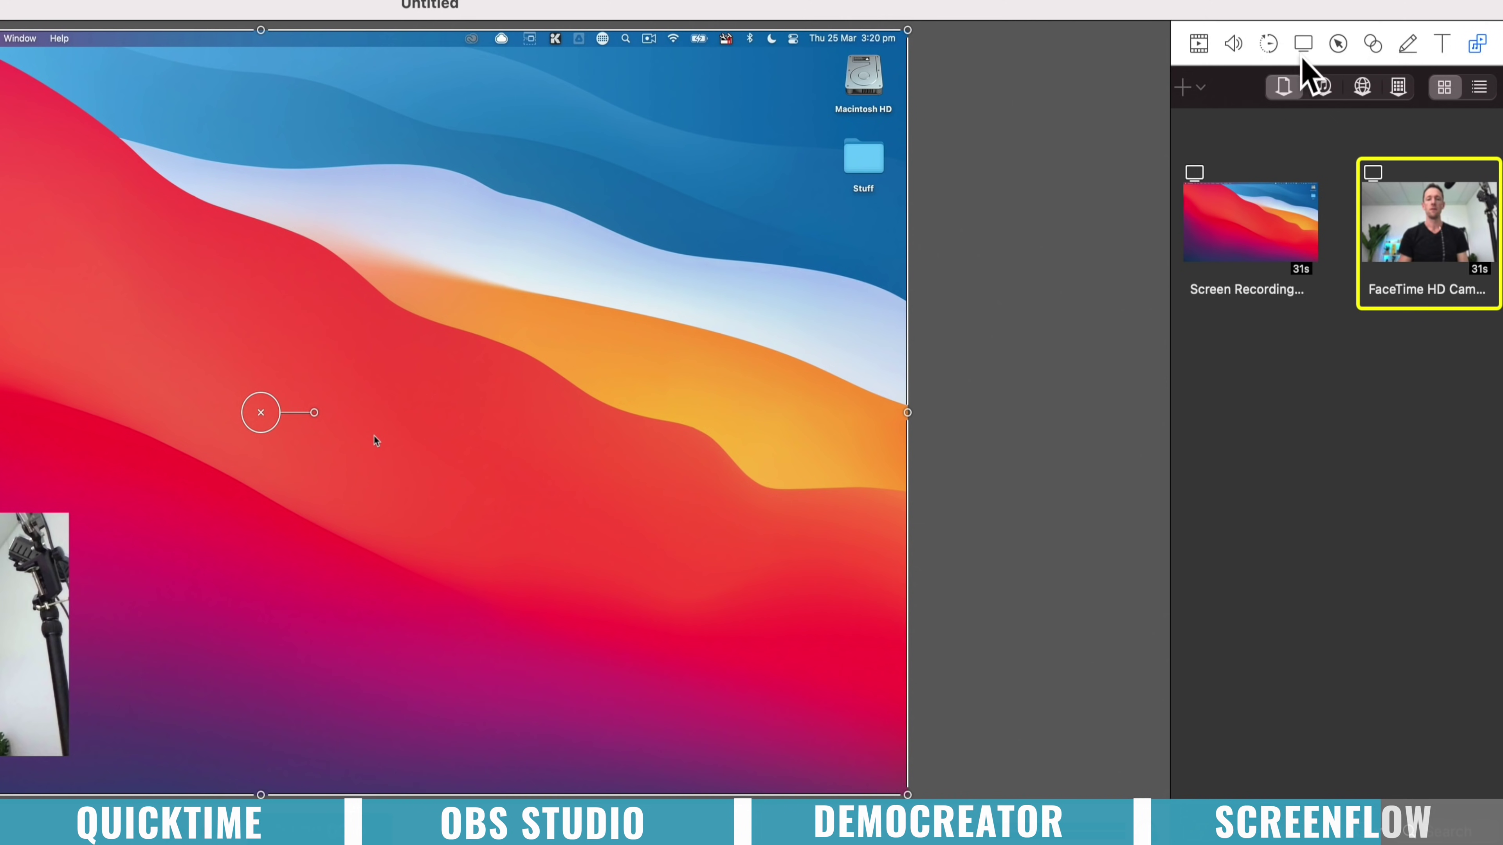
Step: Set the Screen Recording's pointer zoom to 418%, then go back to the Media Library
{"action": "left_click", "coordinate": [1197, 46]}
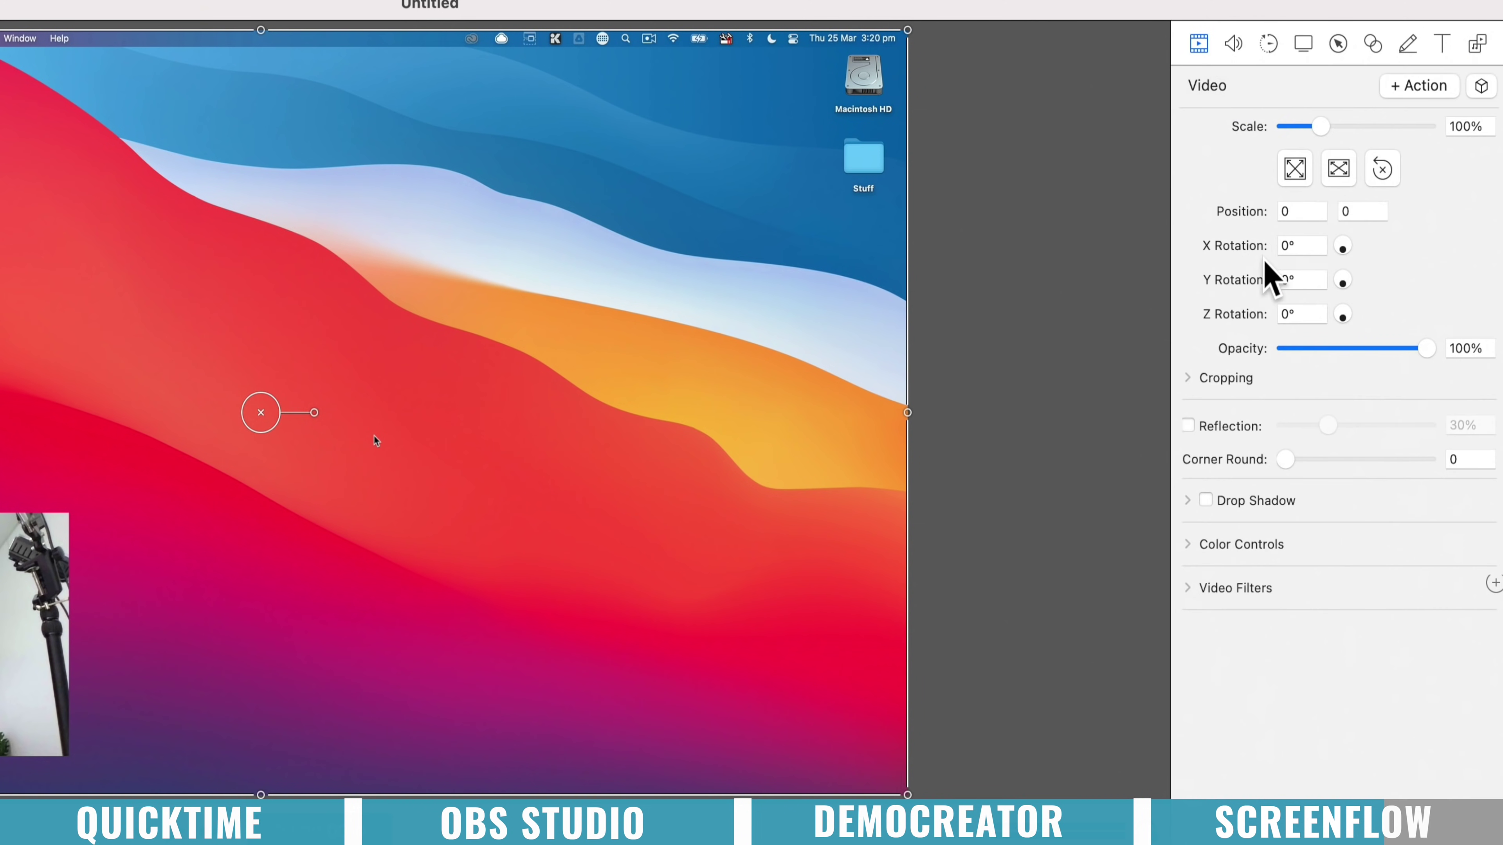
{"action": "left_click", "coordinate": [1231, 42]}
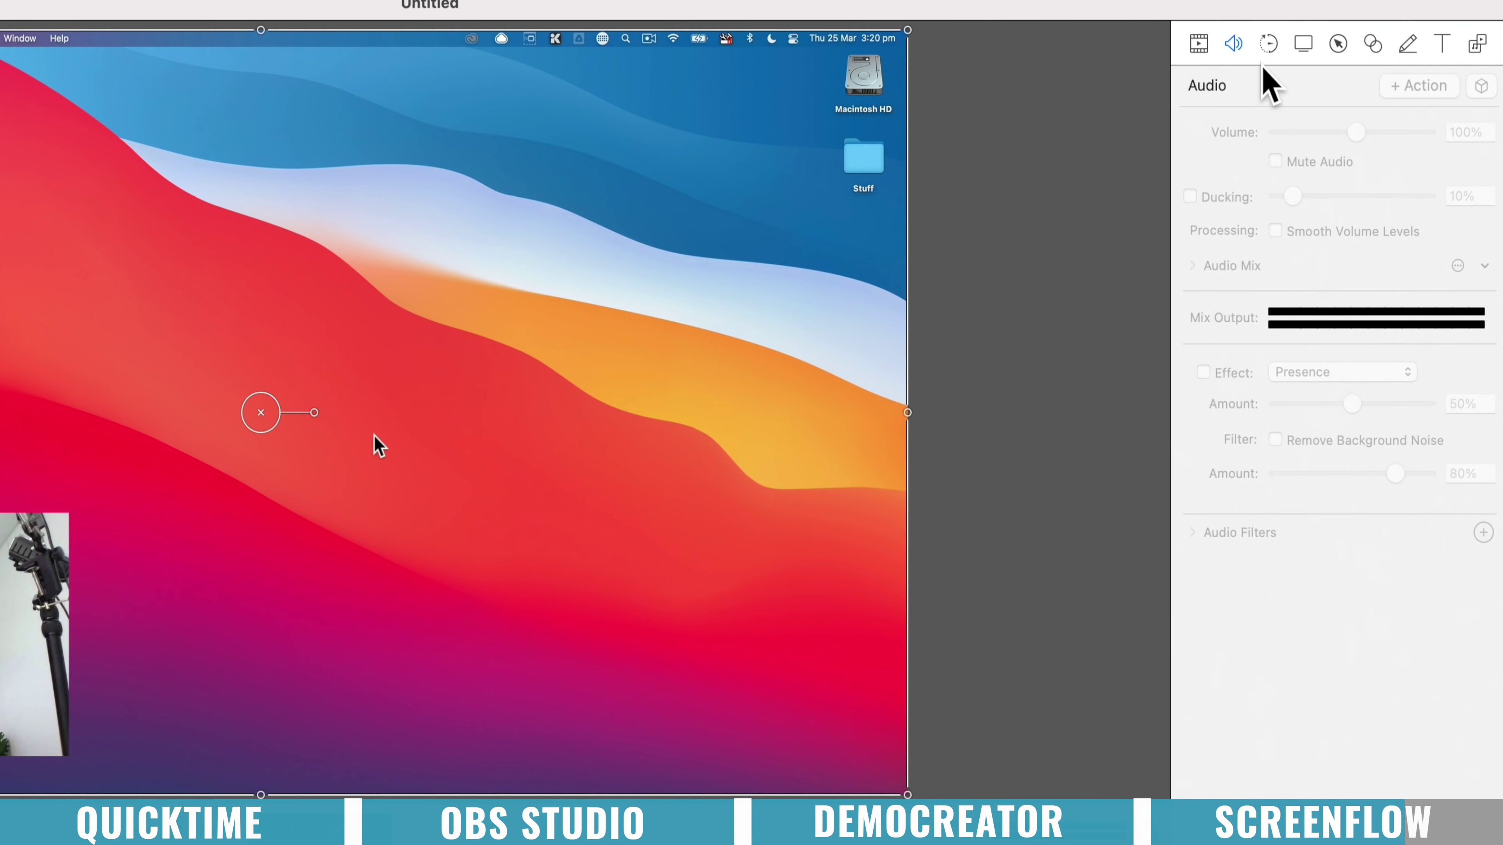
{"action": "left_click", "coordinate": [1305, 46]}
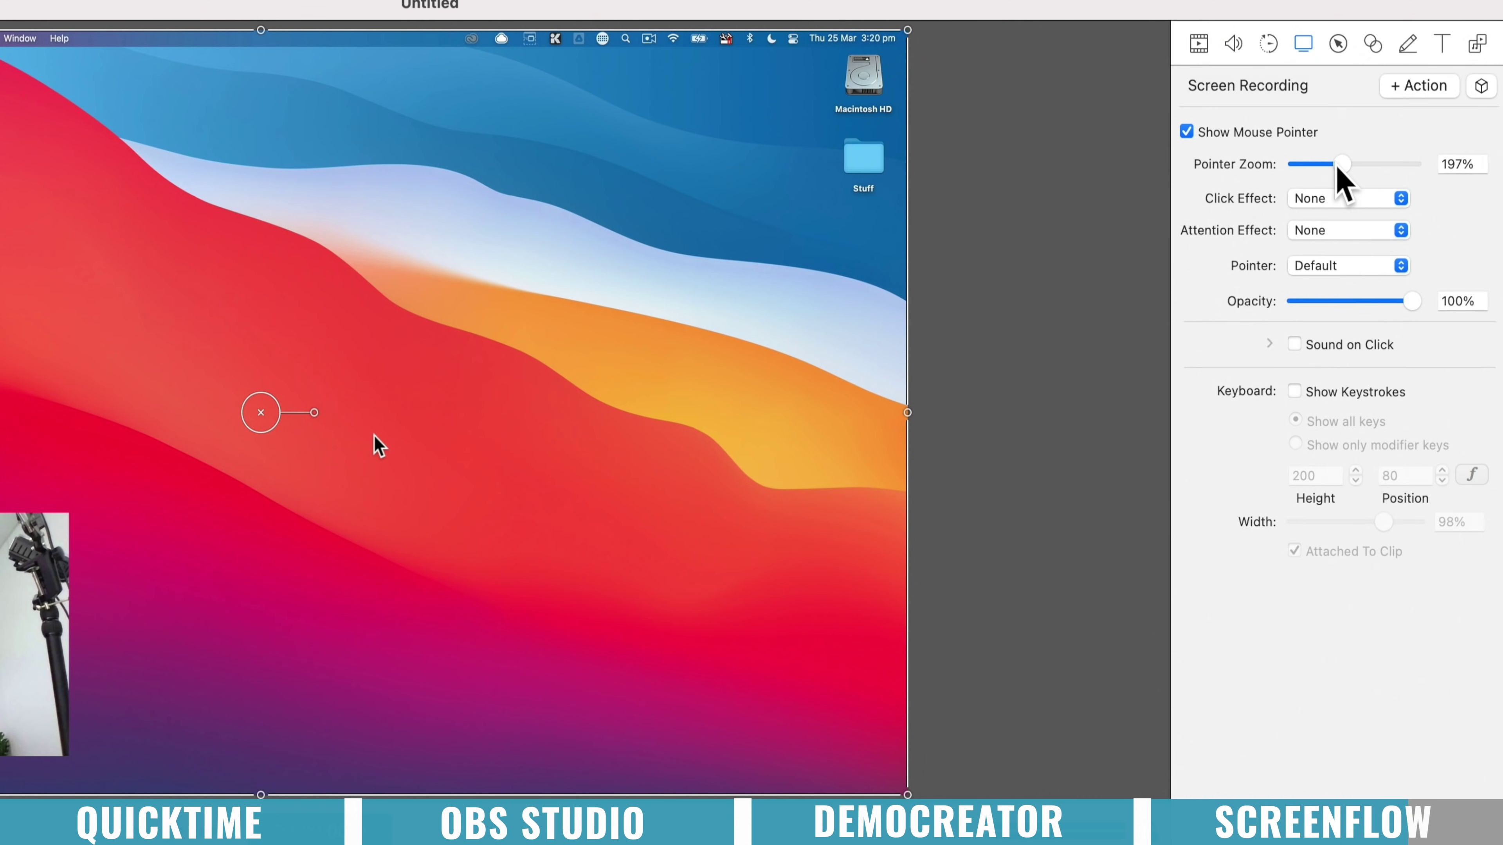
{"action": "left_click_drag", "start_coordinate": [1343, 163], "coordinate": [1396, 172]}
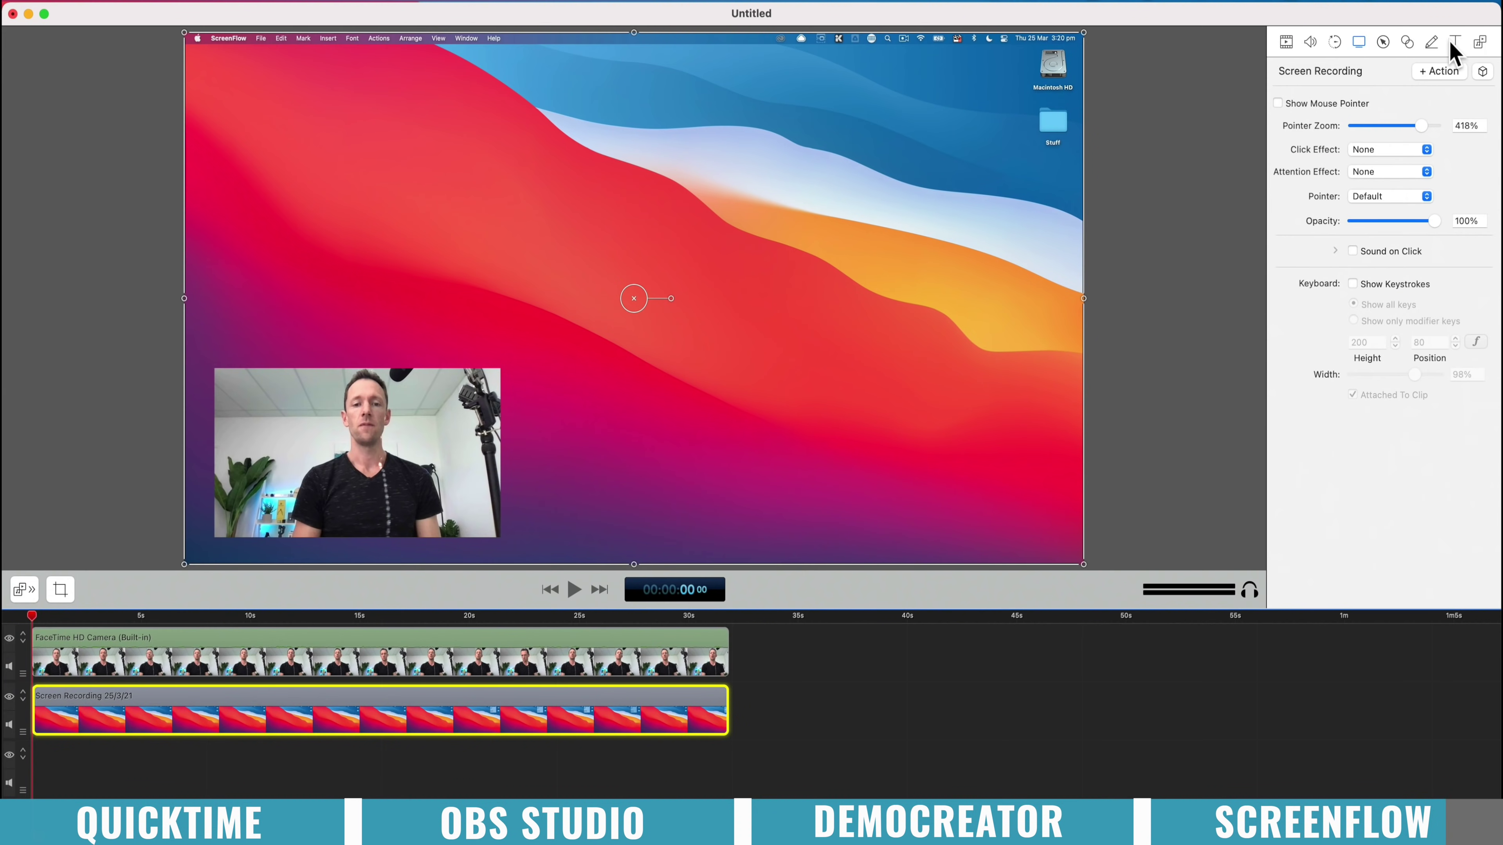
{"action": "left_click", "coordinate": [1476, 43]}
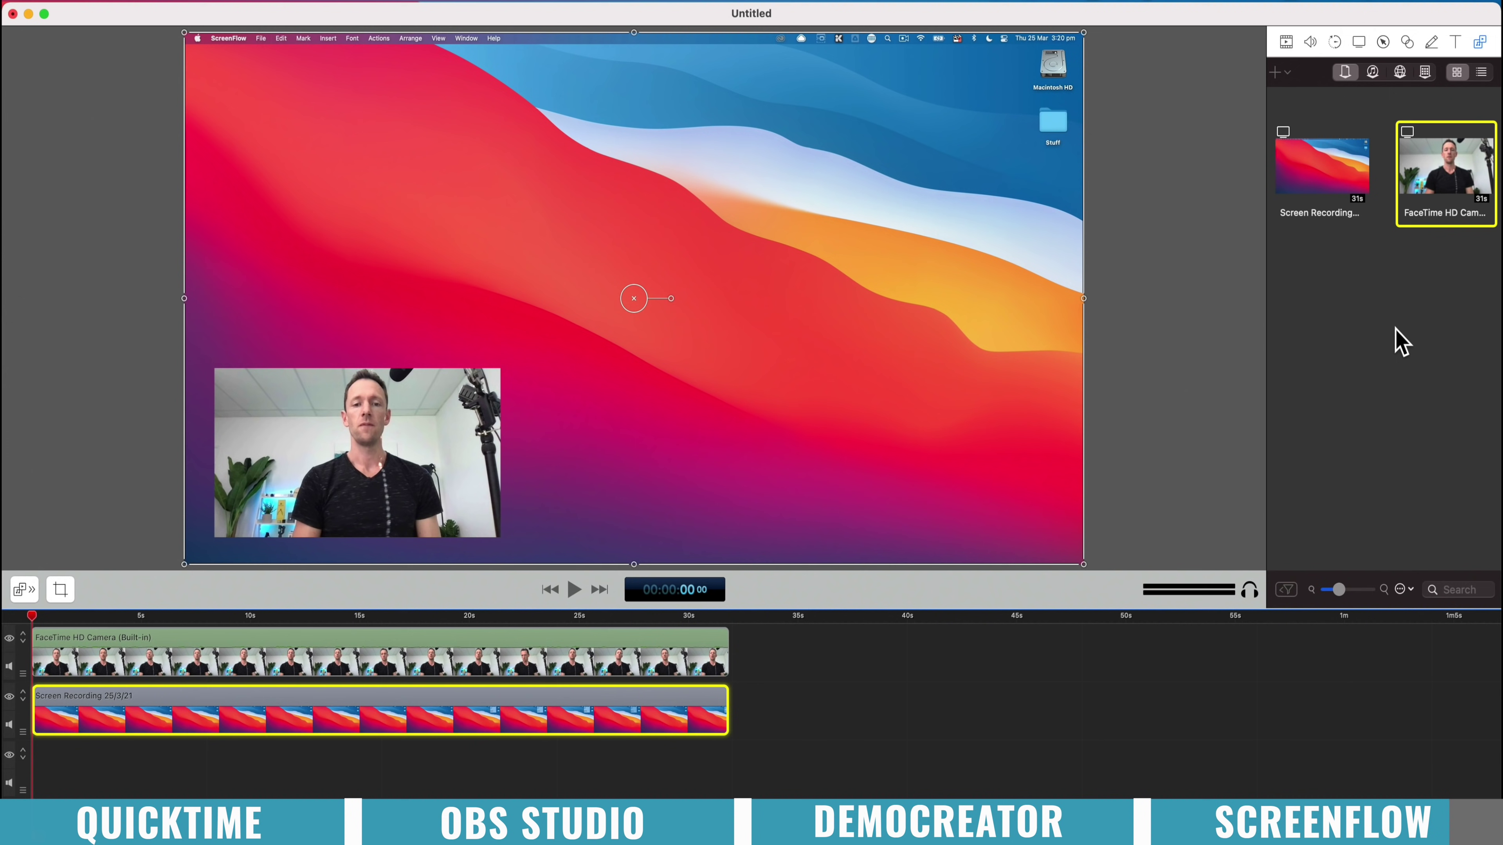